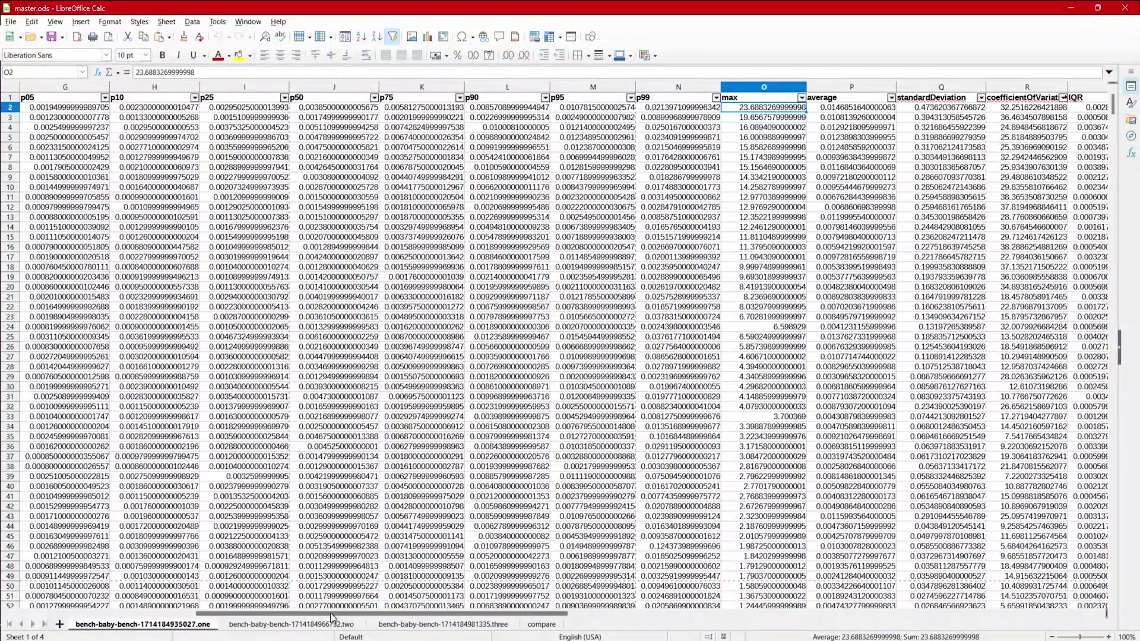
- Look over the label and sum columns of the "one" benchmark sheet and the max column of the "two" sheet
{"action": "left_click_drag", "start_coordinate": [345, 612], "coordinate": [167, 612]}
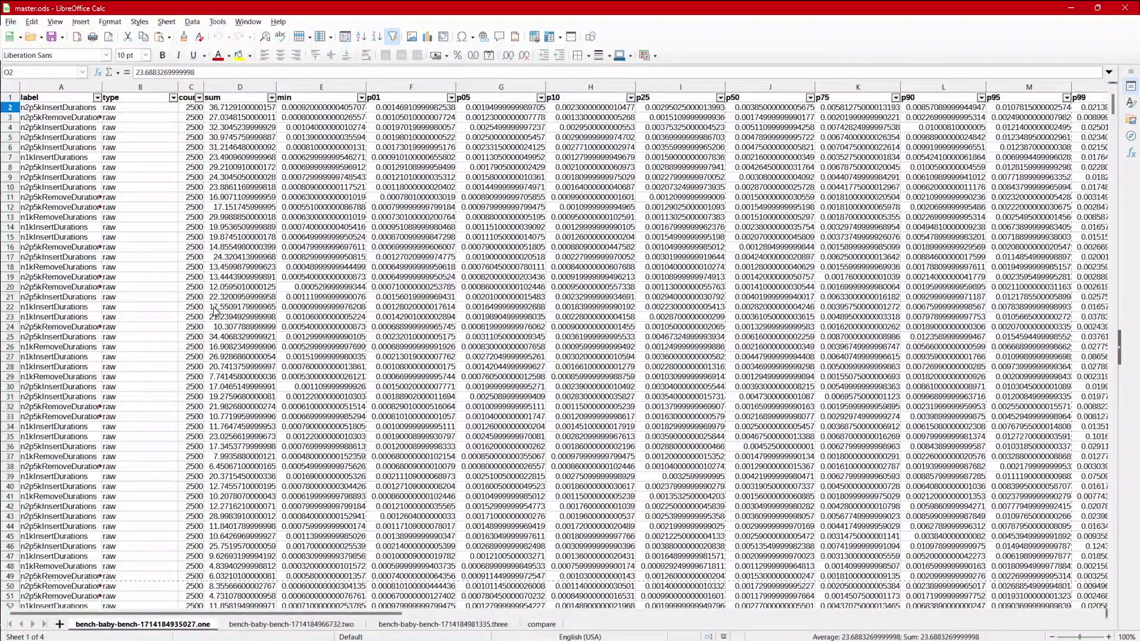
{"action": "scroll", "coordinate": [214, 310], "scroll_direction": "down", "scroll_amount": 20}
{"action": "scroll", "coordinate": [424, 442], "scroll_direction": "up", "scroll_amount": 20}
{"action": "left_click", "coordinate": [306, 626]}
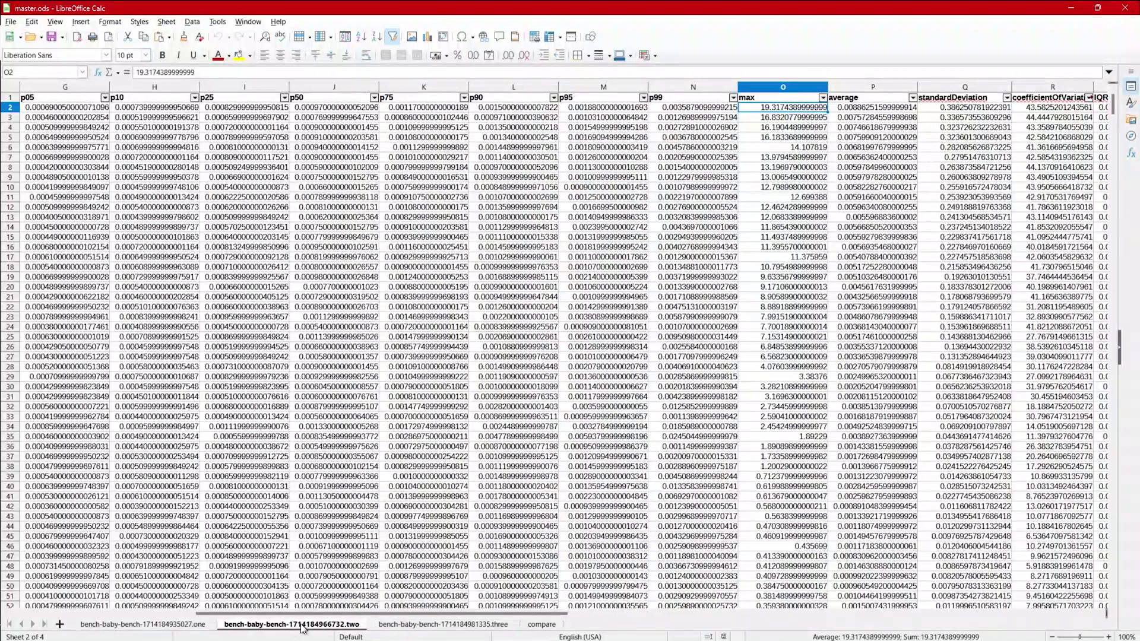
{"action": "left_click", "coordinate": [193, 625]}
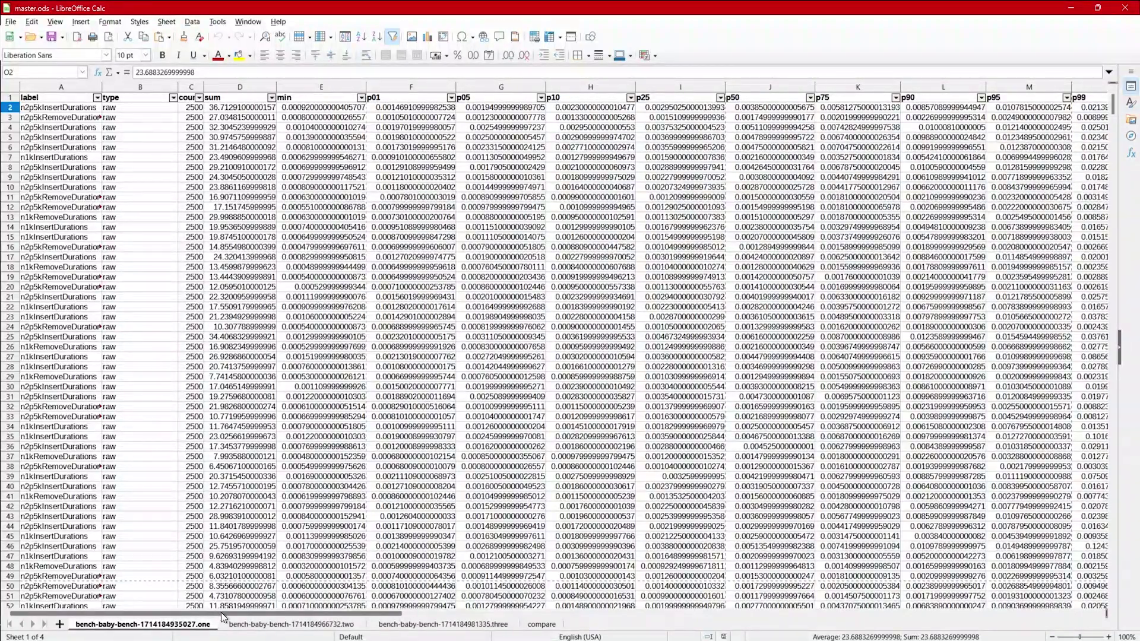
- Sort the "one" and "two" benchmark sheets by their max column in descending order
{"action": "left_click_drag", "start_coordinate": [225, 615], "coordinate": [404, 615]}
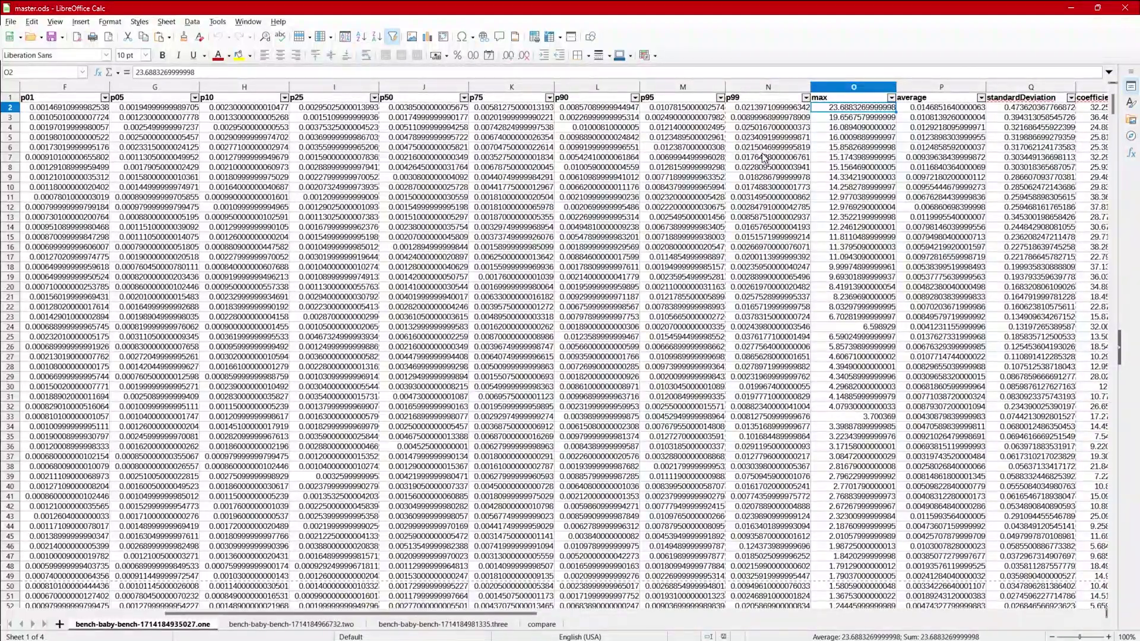
{"action": "left_click", "coordinate": [892, 98]}
{"action": "left_click", "coordinate": [882, 121]}
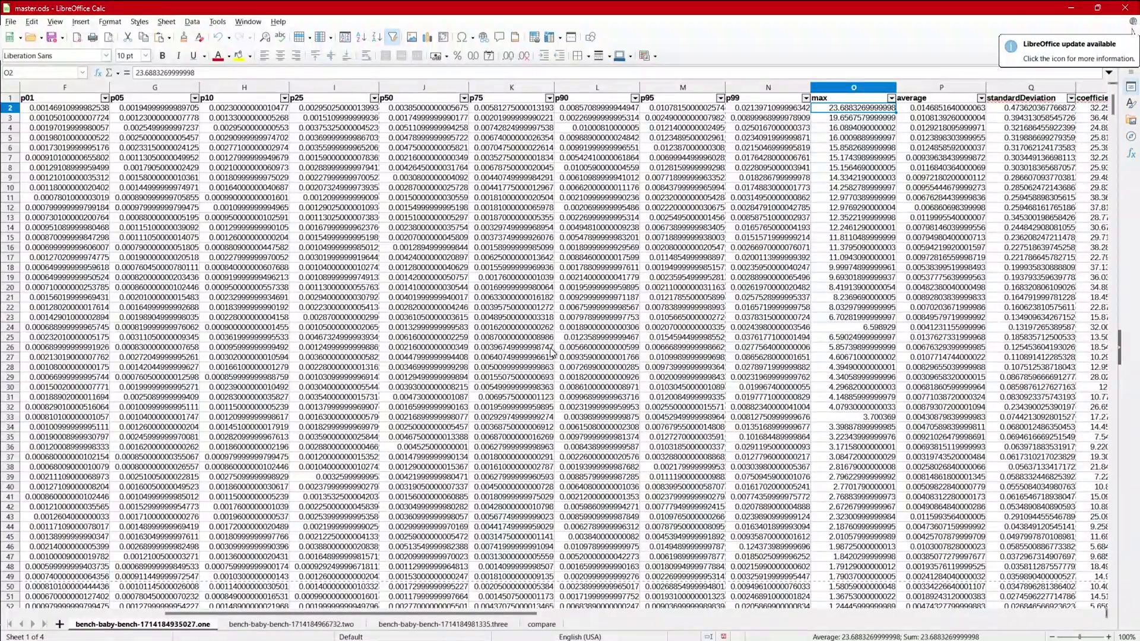
{"action": "left_click", "coordinate": [256, 627]}
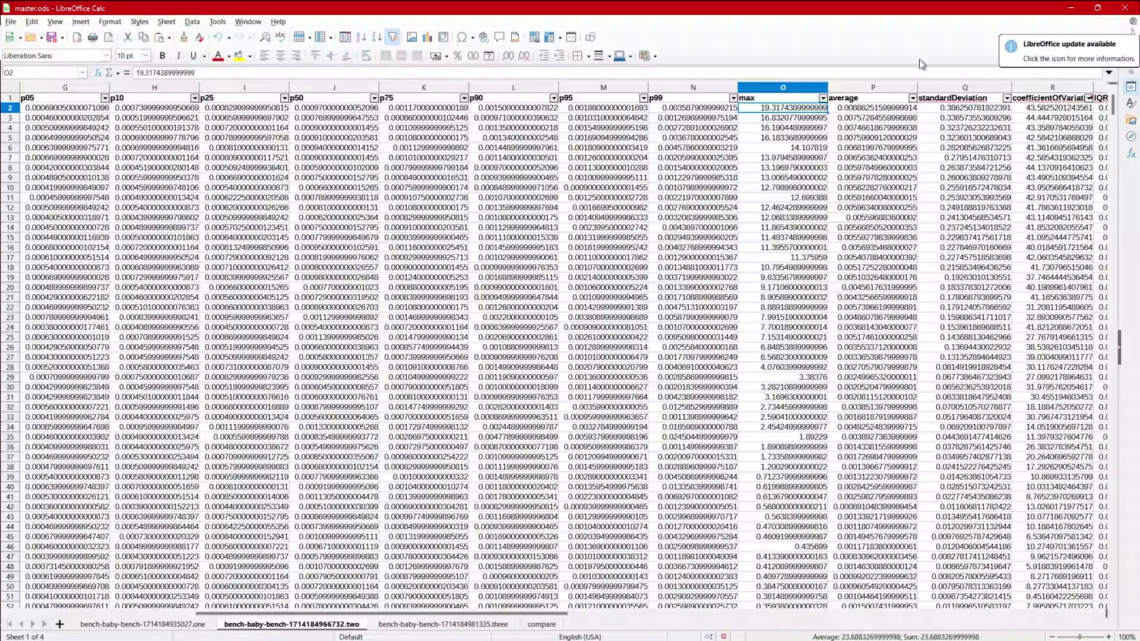
{"action": "left_click", "coordinate": [823, 97]}
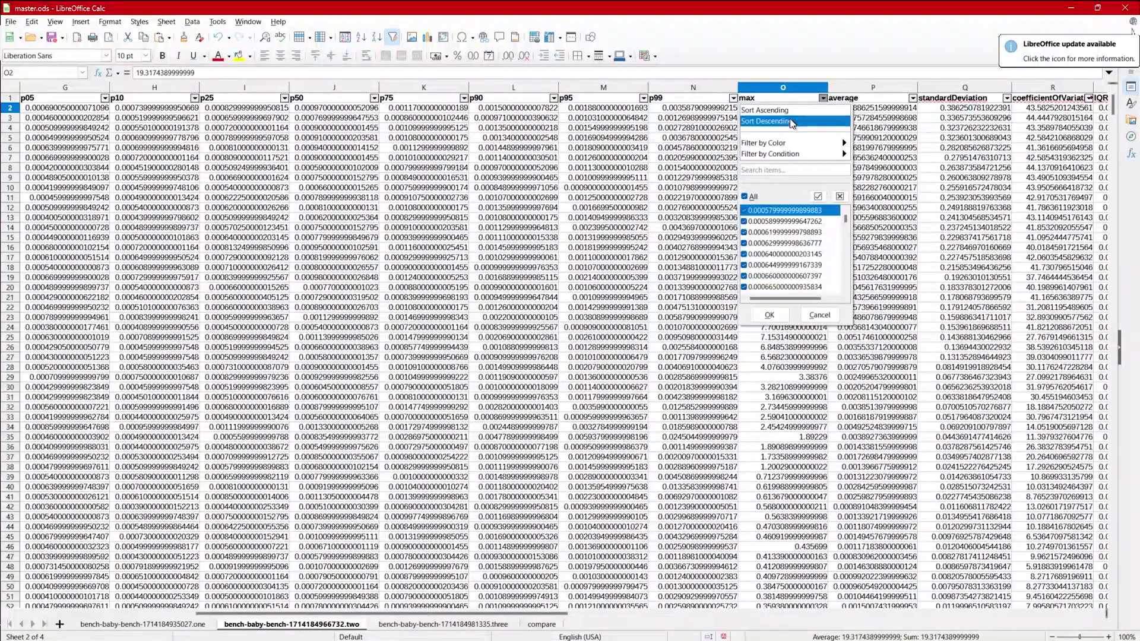
{"action": "left_click", "coordinate": [794, 122]}
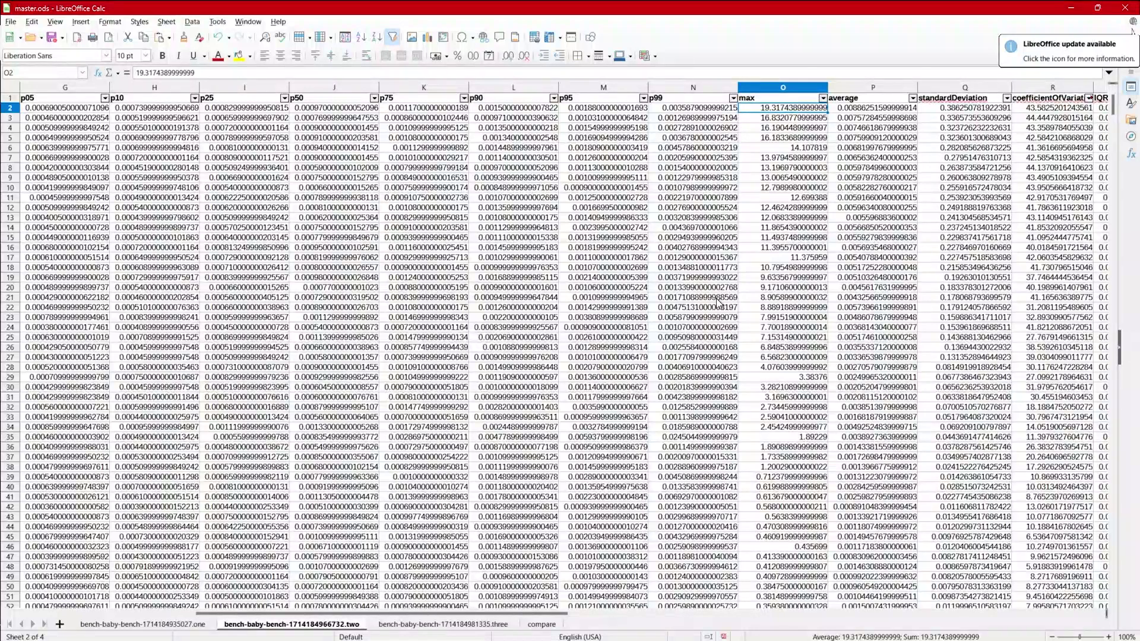
- Compare the max and sum values of the slowest runs between the "one" and "two" sheets
{"action": "left_click", "coordinate": [156, 627]}
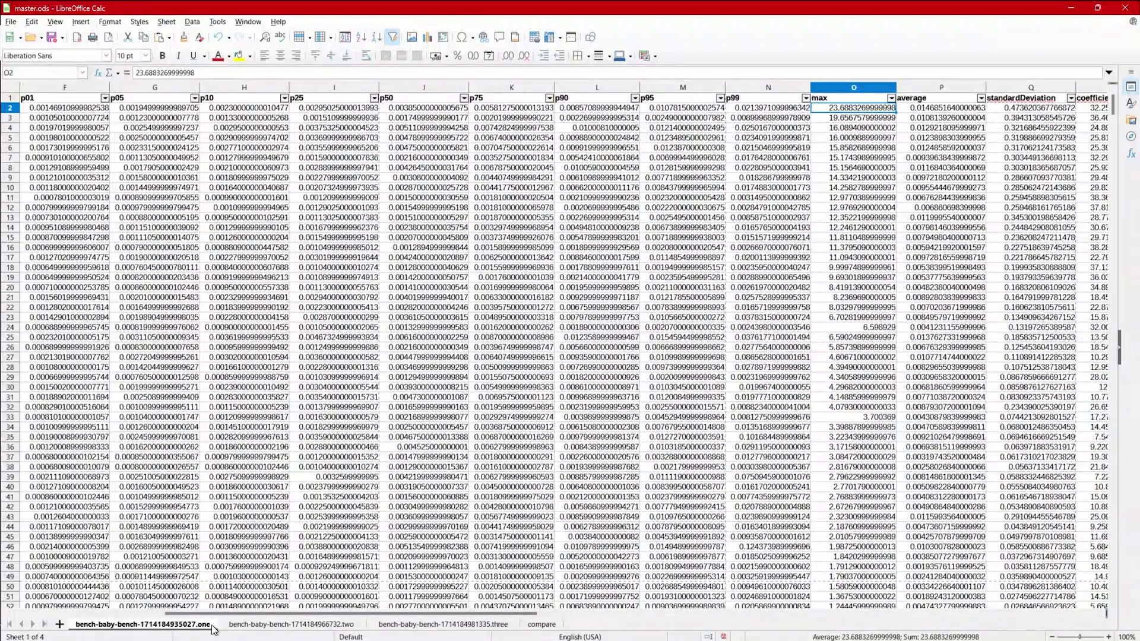
{"action": "left_click", "coordinate": [324, 625]}
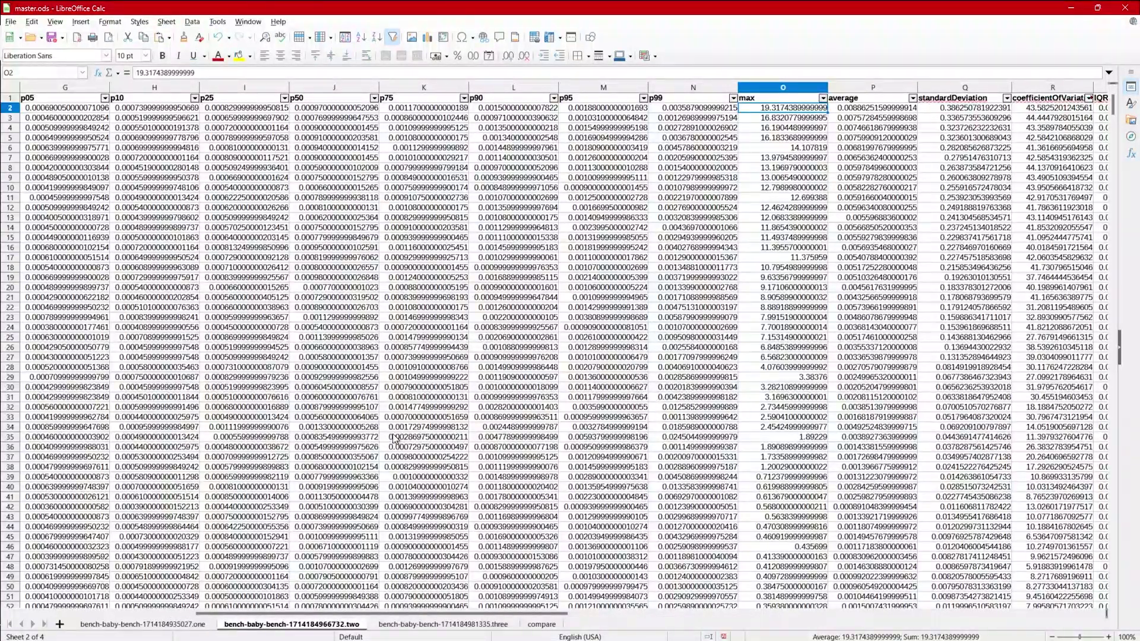
{"action": "left_click_drag", "start_coordinate": [475, 618], "coordinate": [333, 616]}
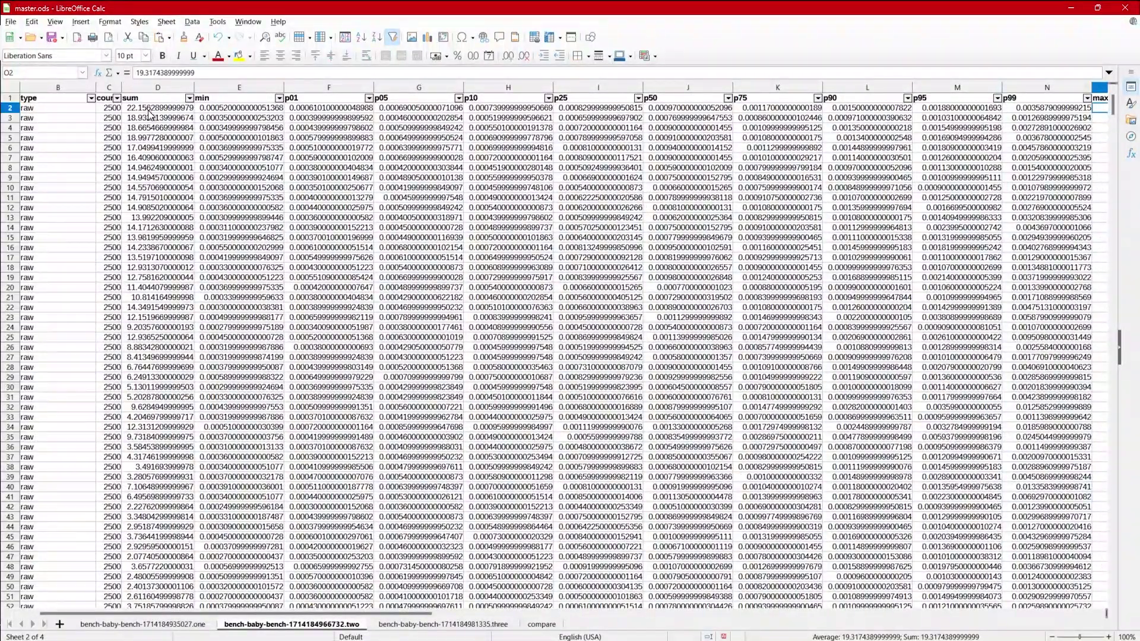
{"action": "left_click_drag", "start_coordinate": [303, 617], "coordinate": [324, 627]}
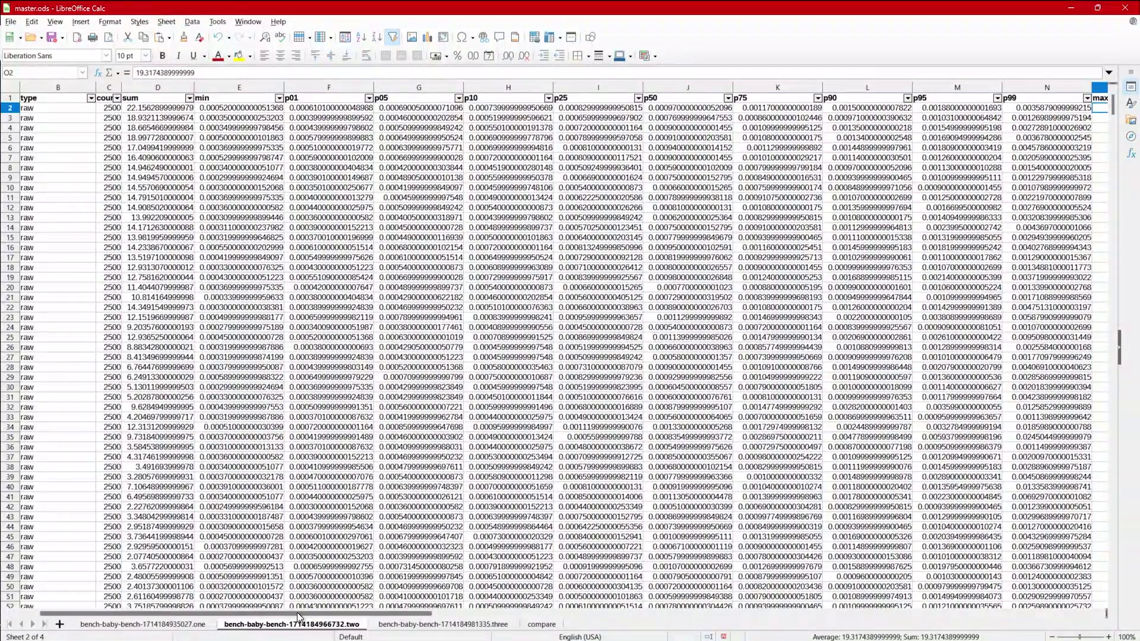
{"action": "left_click", "coordinate": [172, 627]}
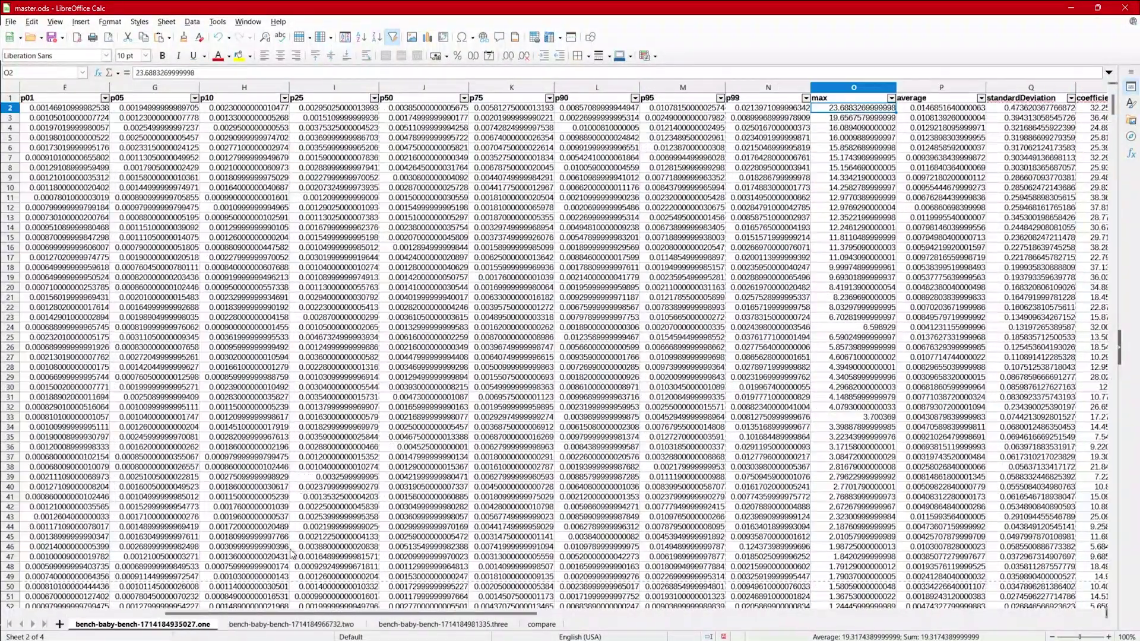
{"action": "left_click_drag", "start_coordinate": [365, 612], "coordinate": [217, 602]}
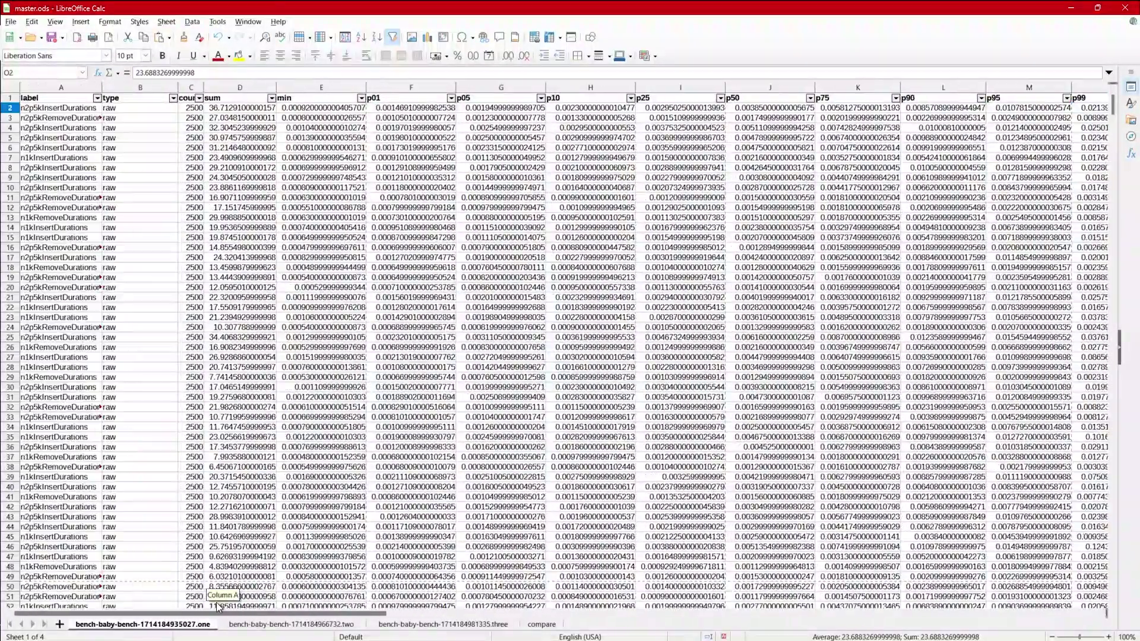
{"action": "left_click", "coordinate": [257, 626]}
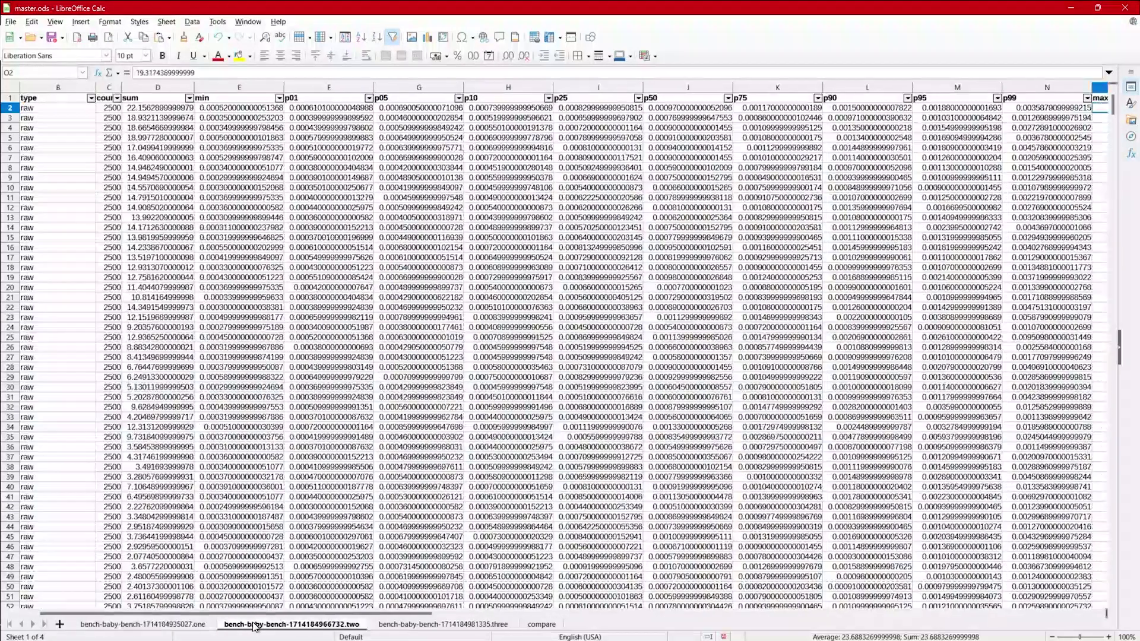
{"action": "left_click", "coordinate": [180, 625]}
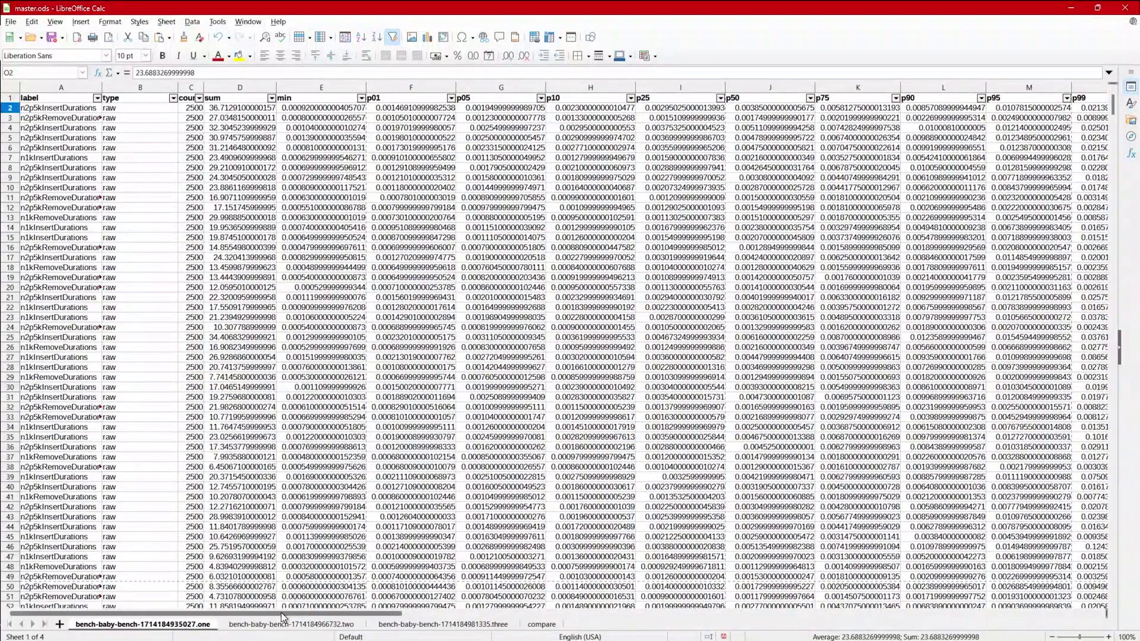
{"action": "key", "text": "ctrl+Page_Down"}
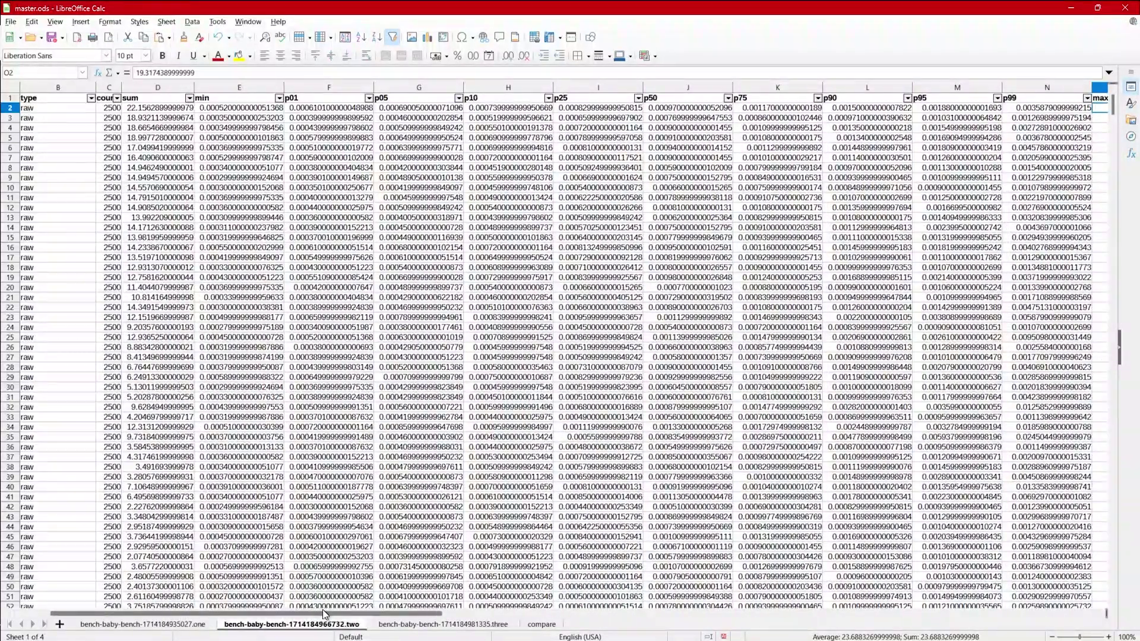
{"action": "mouse_move", "coordinate": [323, 613]}
{"action": "left_mouse_down"}
{"action": "mouse_move", "coordinate": [342, 613]}
{"action": "mouse_move", "coordinate": [321, 614]}
{"action": "left_mouse_up"}
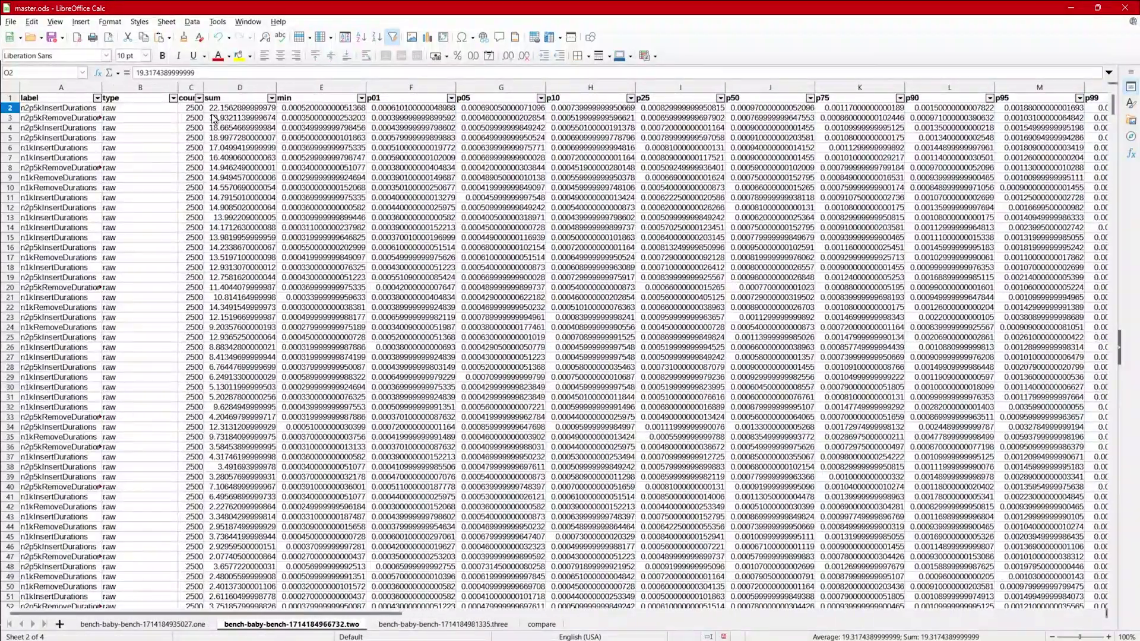
- Reapply the descending sort on the max column of the "one" sheet
{"action": "left_click", "coordinate": [184, 626]}
{"action": "left_click_drag", "start_coordinate": [267, 613], "coordinate": [330, 612]}
{"action": "left_click", "coordinate": [1079, 98]}
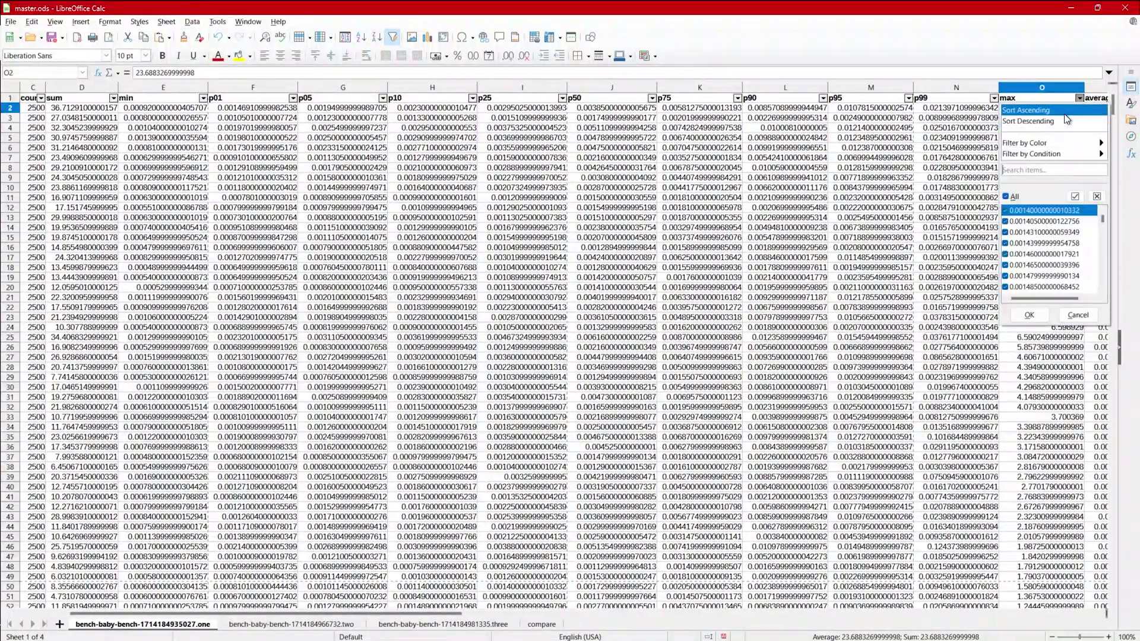
{"action": "left_click", "coordinate": [1062, 120]}
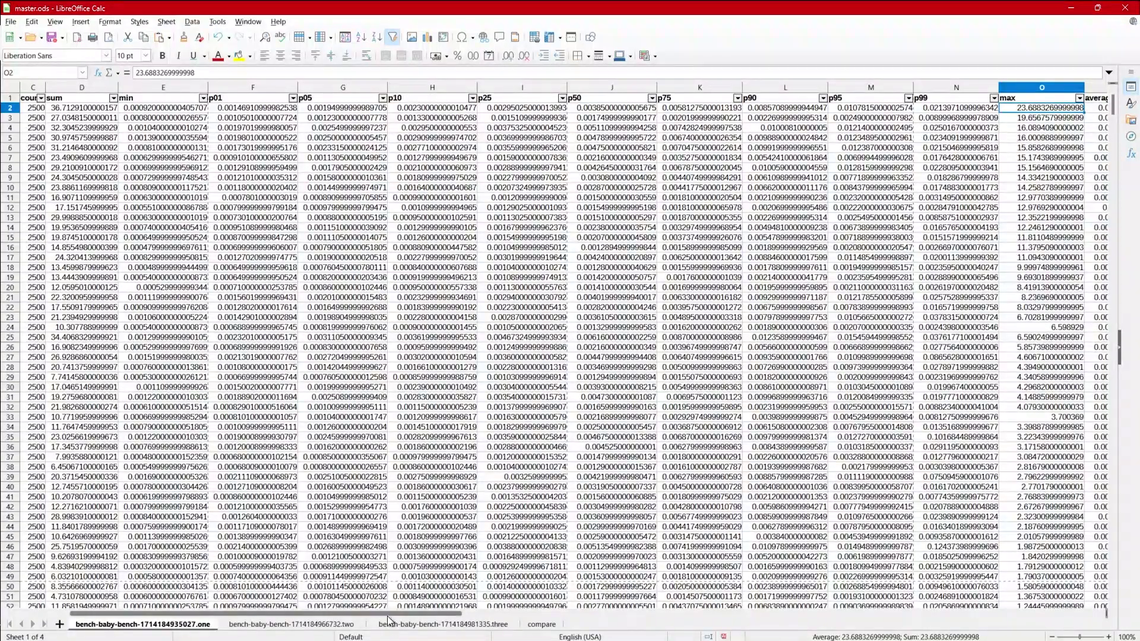
- Examine the sum column from cell D2 in the "one" sheet, and compare its remaining statistics with the "two" sheet
{"action": "left_click_drag", "start_coordinate": [389, 616], "coordinate": [321, 615]}
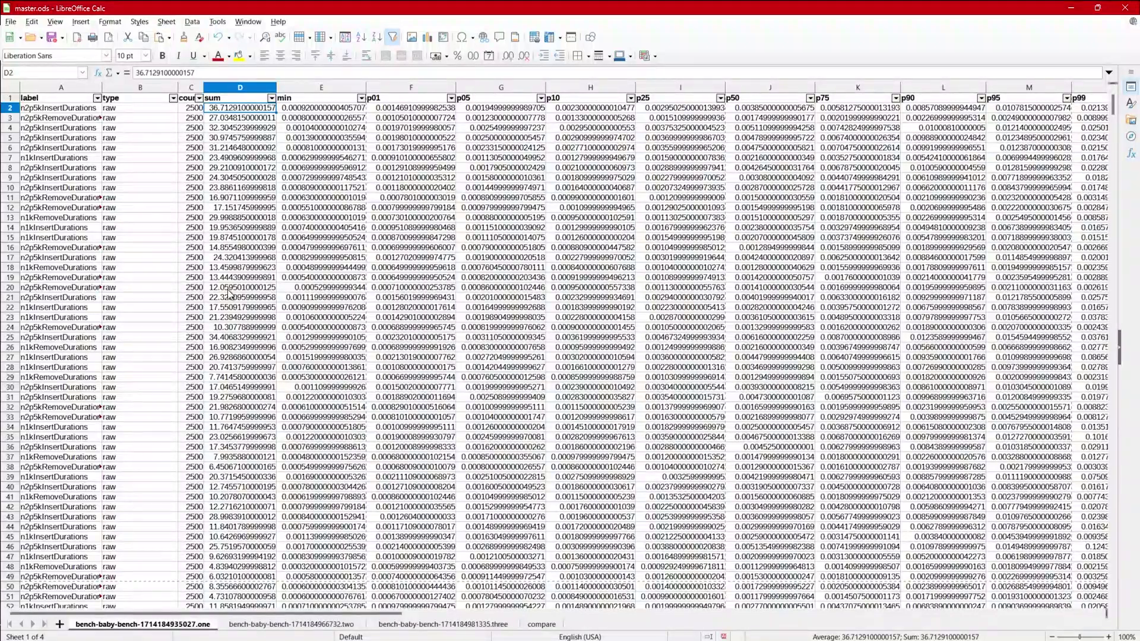
{"action": "left_click_drag", "start_coordinate": [218, 614], "coordinate": [414, 638]}
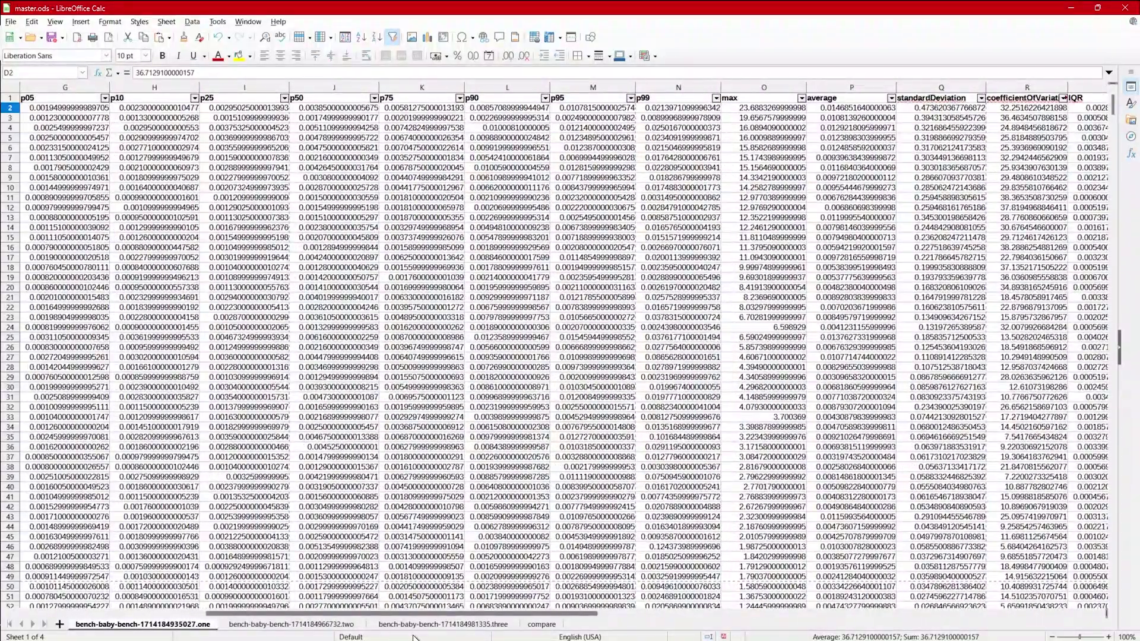
{"action": "left_click", "coordinate": [285, 625]}
{"action": "left_click", "coordinate": [174, 625]}
{"action": "left_click", "coordinate": [259, 627]}
{"action": "left_click", "coordinate": [183, 628]}
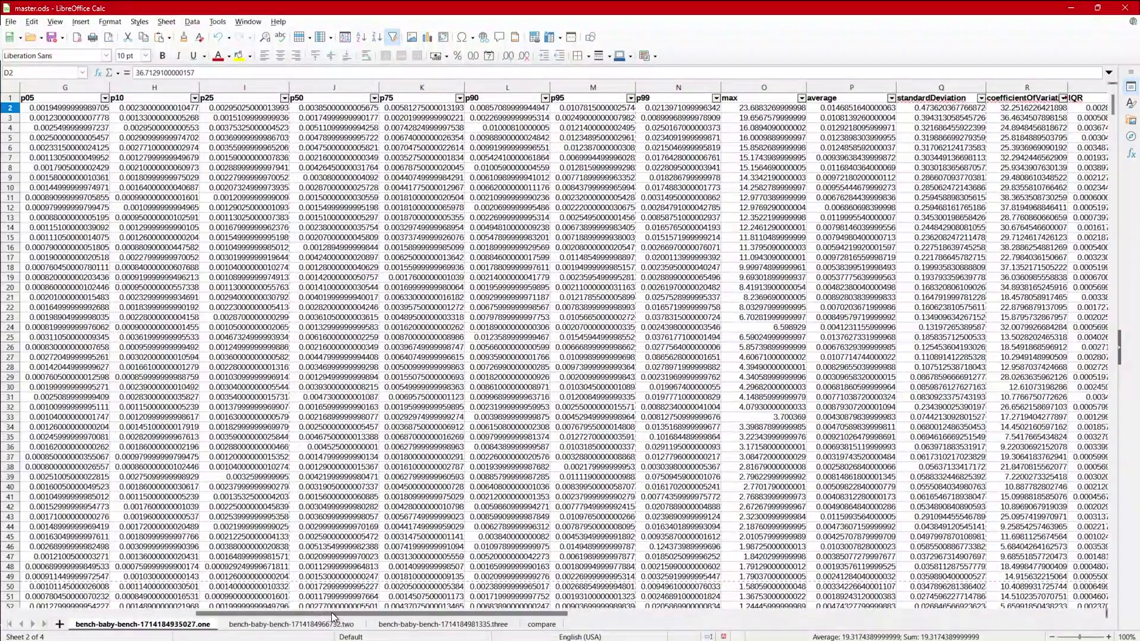
- Sort the "one" and "two" benchmark sheets by their average column in descending order
{"action": "left_click_drag", "start_coordinate": [334, 614], "coordinate": [370, 614]}
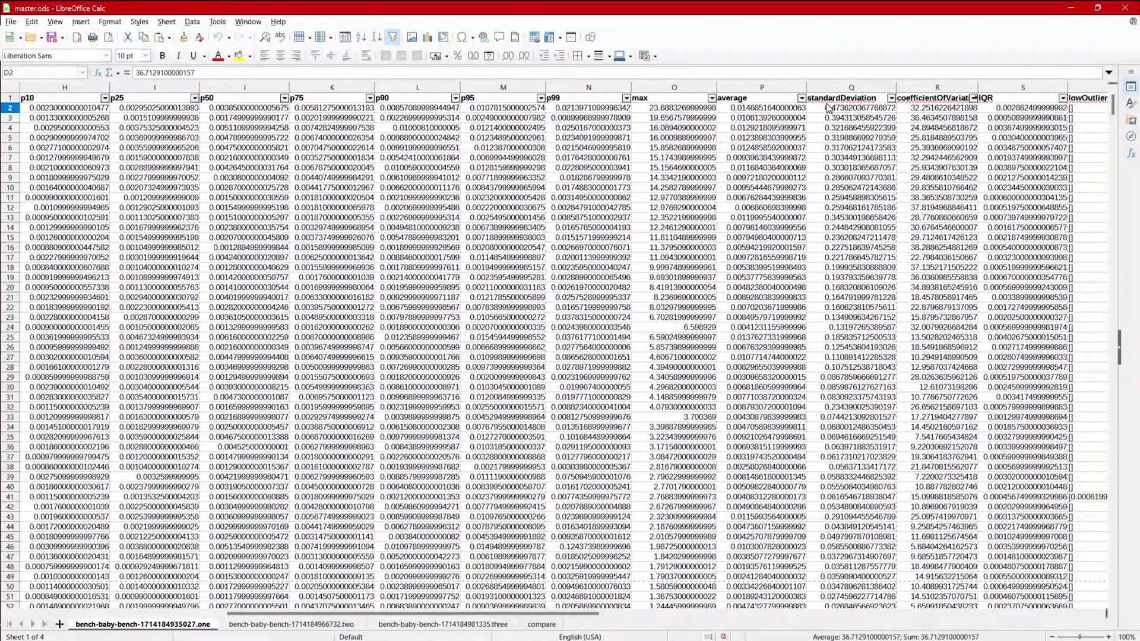
{"action": "left_click", "coordinate": [801, 98]}
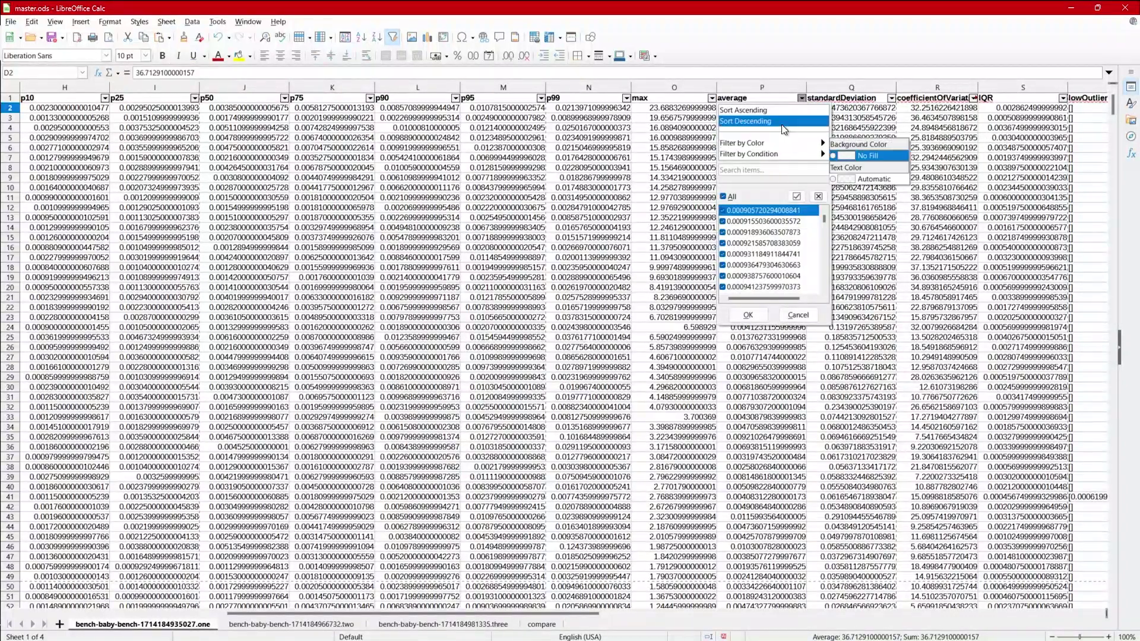
{"action": "left_click", "coordinate": [781, 123]}
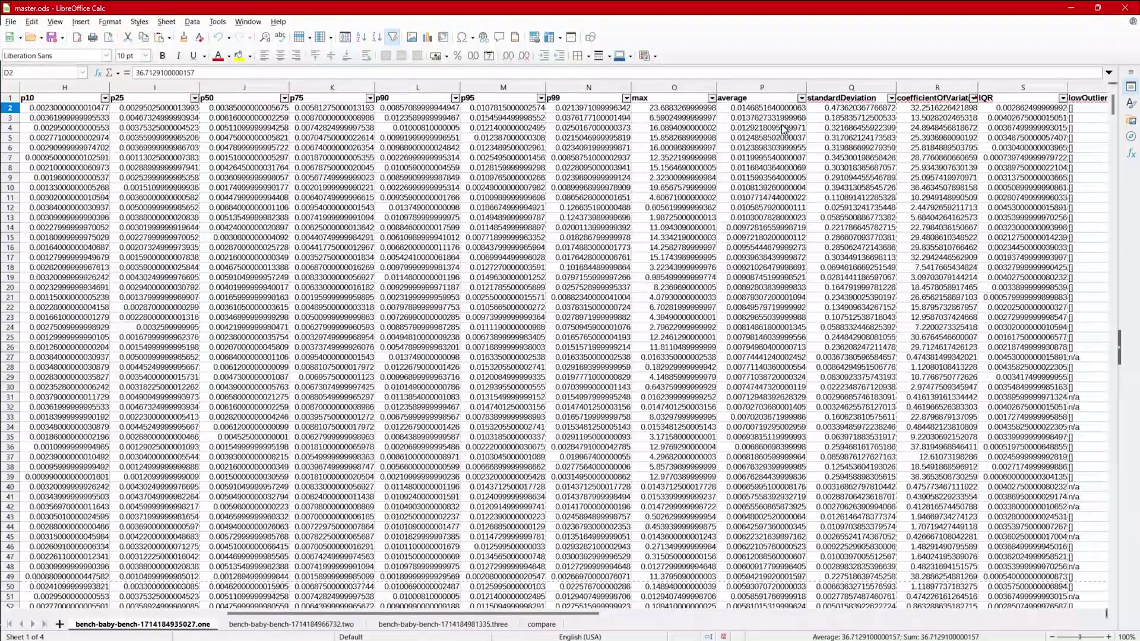
{"action": "left_click", "coordinate": [298, 625]}
{"action": "left_click_drag", "start_coordinate": [305, 612], "coordinate": [460, 612]}
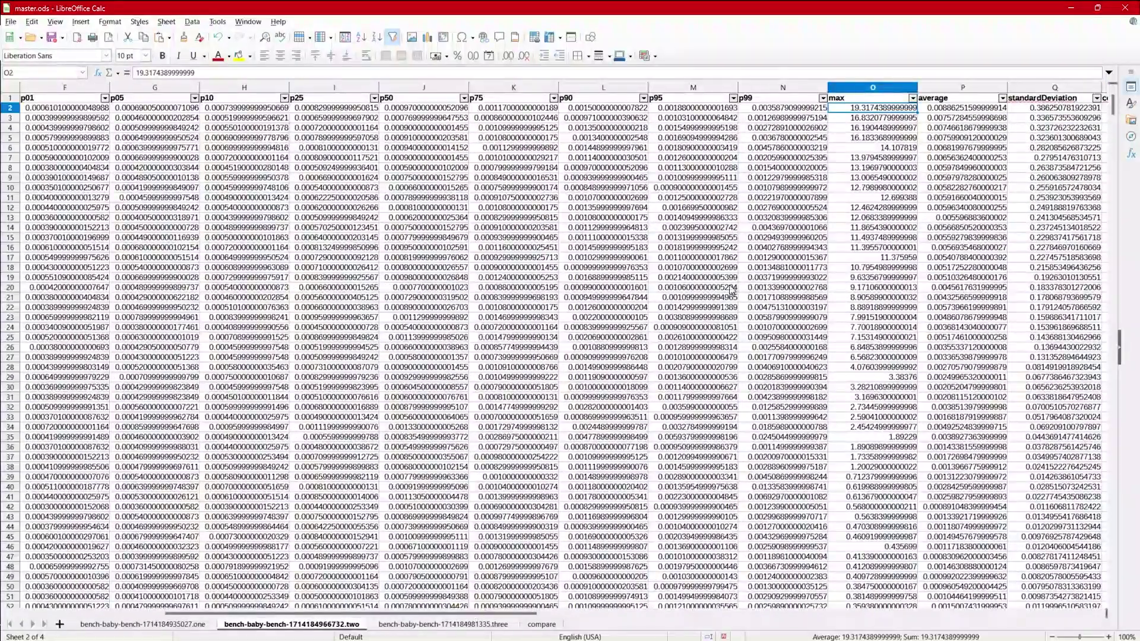
{"action": "left_click", "coordinate": [1003, 98]}
{"action": "left_click", "coordinate": [974, 121]}
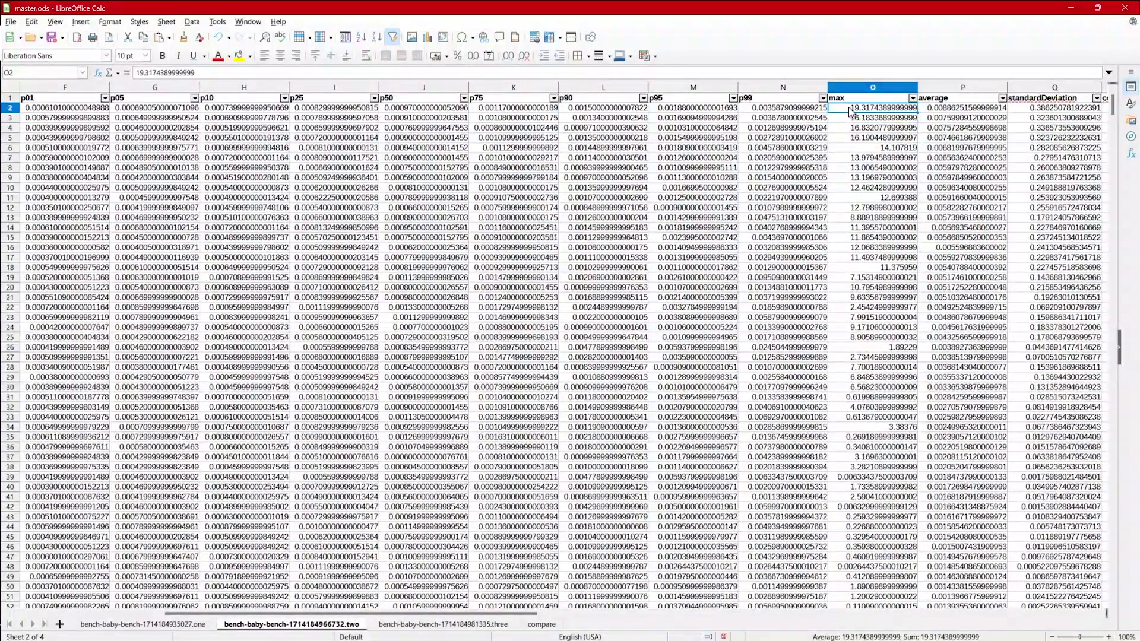
- Examine the averages down to the last data row of the "one" and "two" sheets, selecting cell P1201 in "two"
{"action": "left_click", "coordinate": [189, 628]}
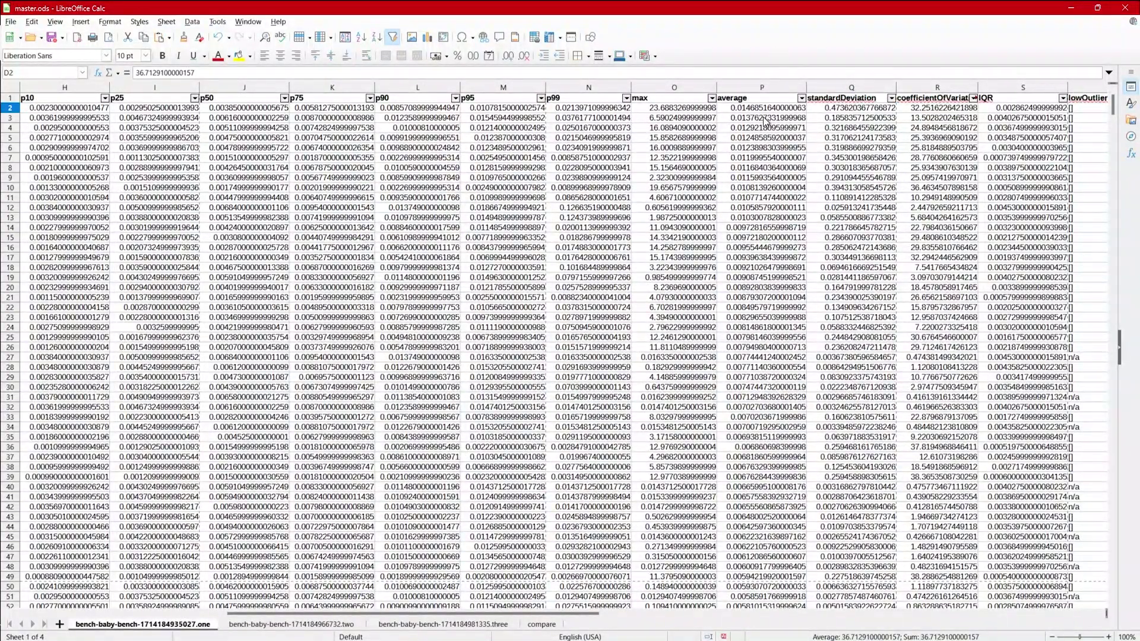
{"action": "scroll", "coordinate": [770, 440], "scroll_direction": "down", "scroll_amount": 7}
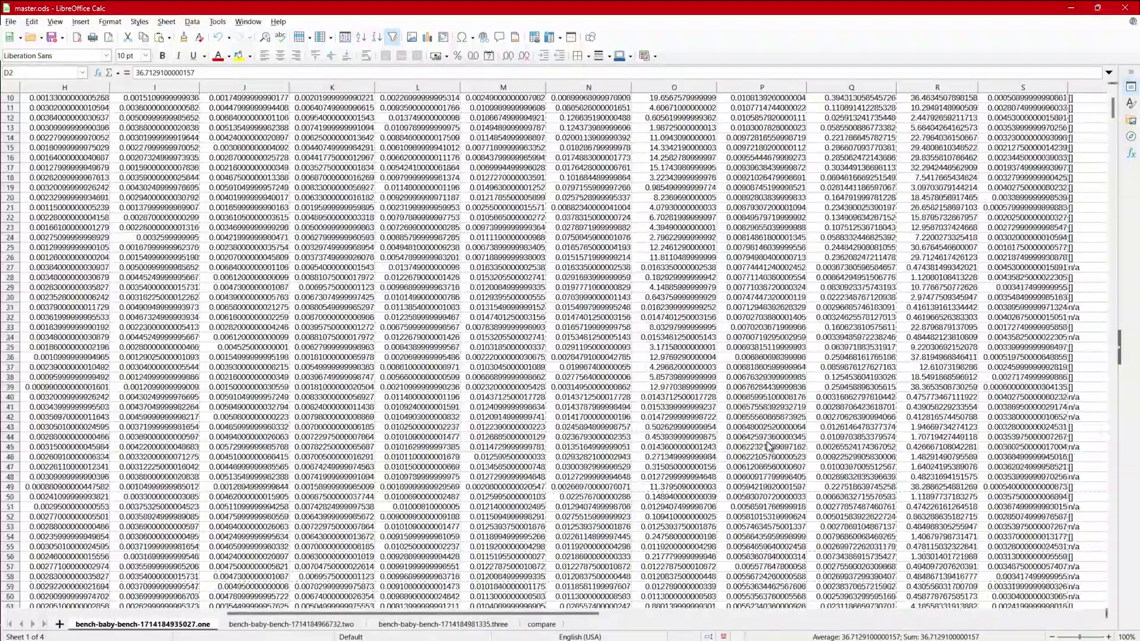
{"action": "scroll", "coordinate": [769, 445], "scroll_direction": "down", "scroll_amount": 20}
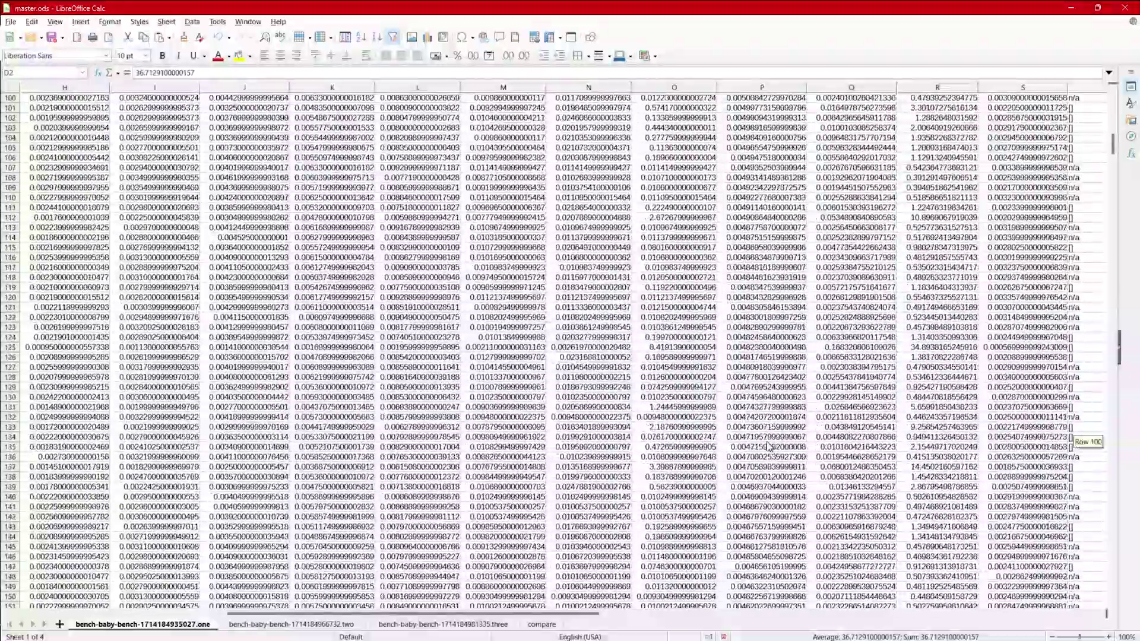
{"action": "scroll", "coordinate": [771, 448], "scroll_direction": "down", "scroll_amount": 20}
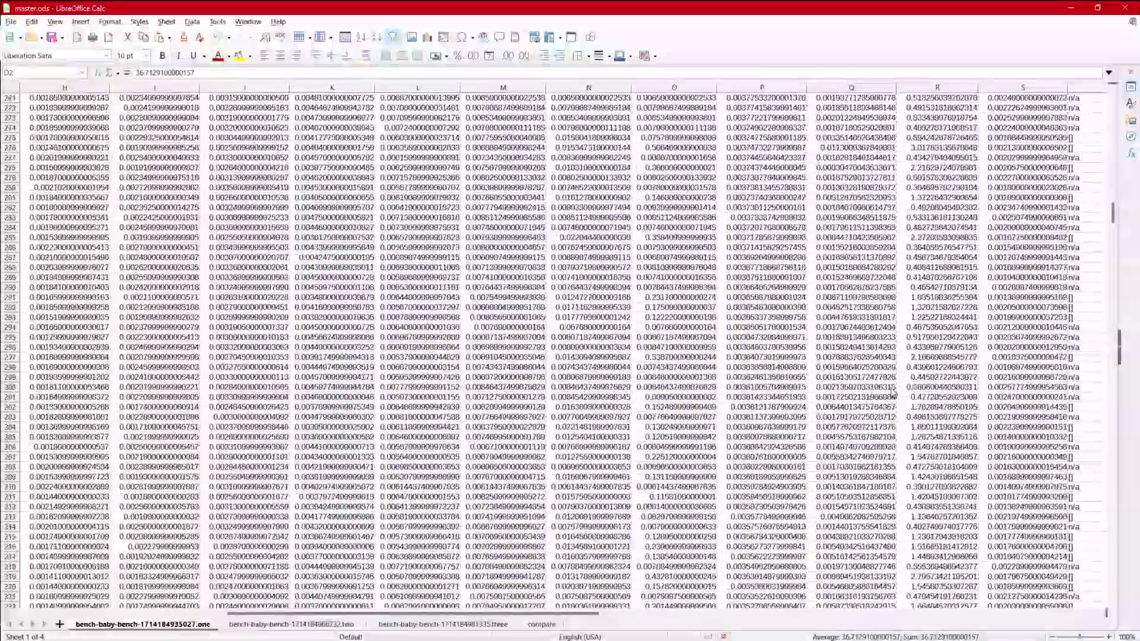
{"action": "left_click_drag", "start_coordinate": [1113, 214], "coordinate": [1111, 572]}
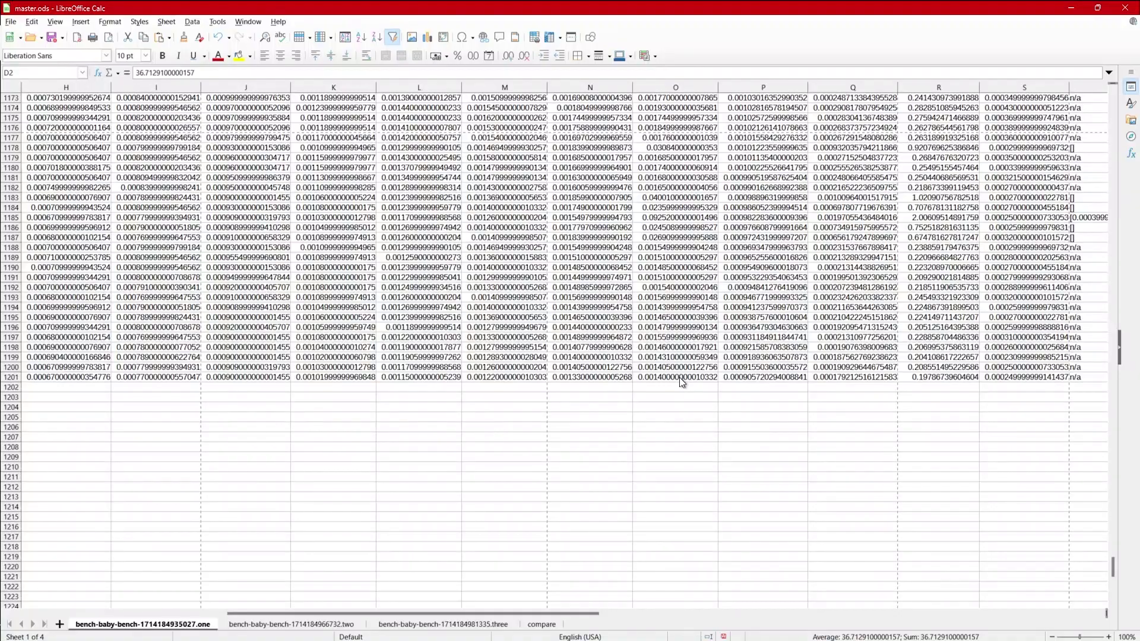
{"action": "left_click", "coordinate": [328, 625]}
{"action": "left_click_drag", "start_coordinate": [1112, 123], "coordinate": [1066, 580]}
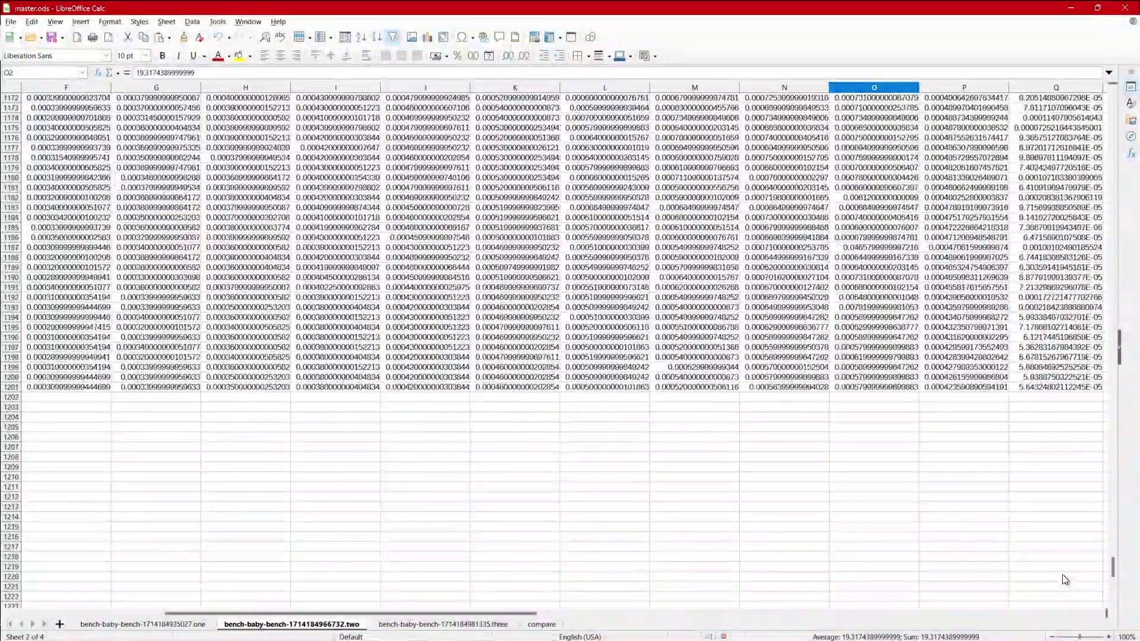
{"action": "left_click", "coordinate": [946, 386]}
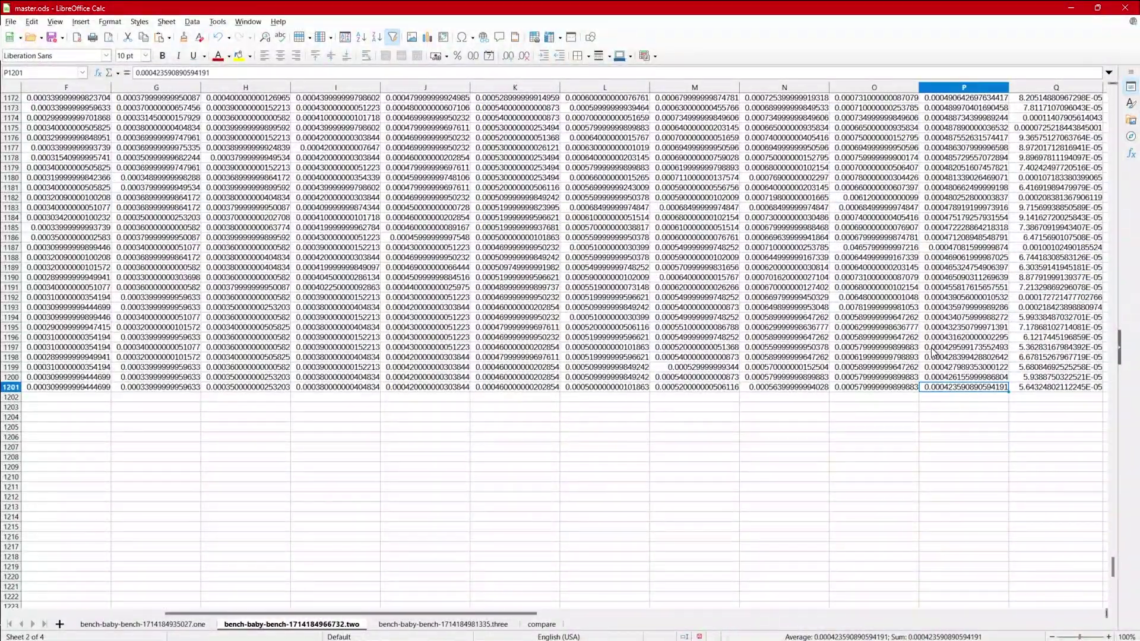
- Hide the sidebar and examine the first-row average and standardDeviation values in the "two" sheet, selecting cell Q2
{"action": "left_click", "coordinate": [191, 624]}
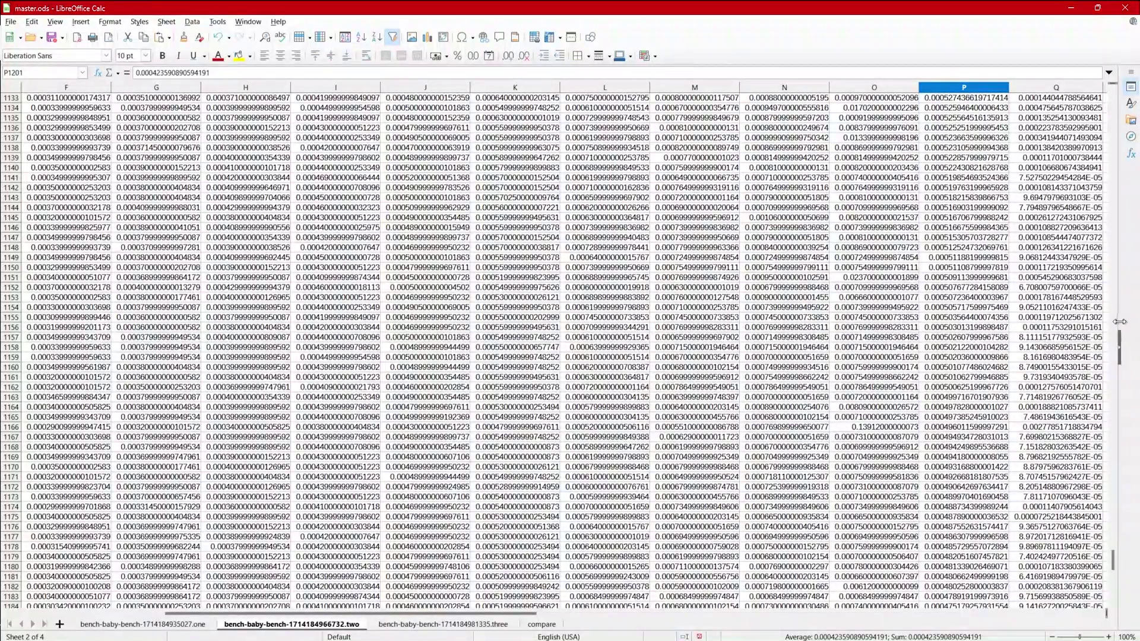
{"action": "left_click", "coordinate": [1121, 346]}
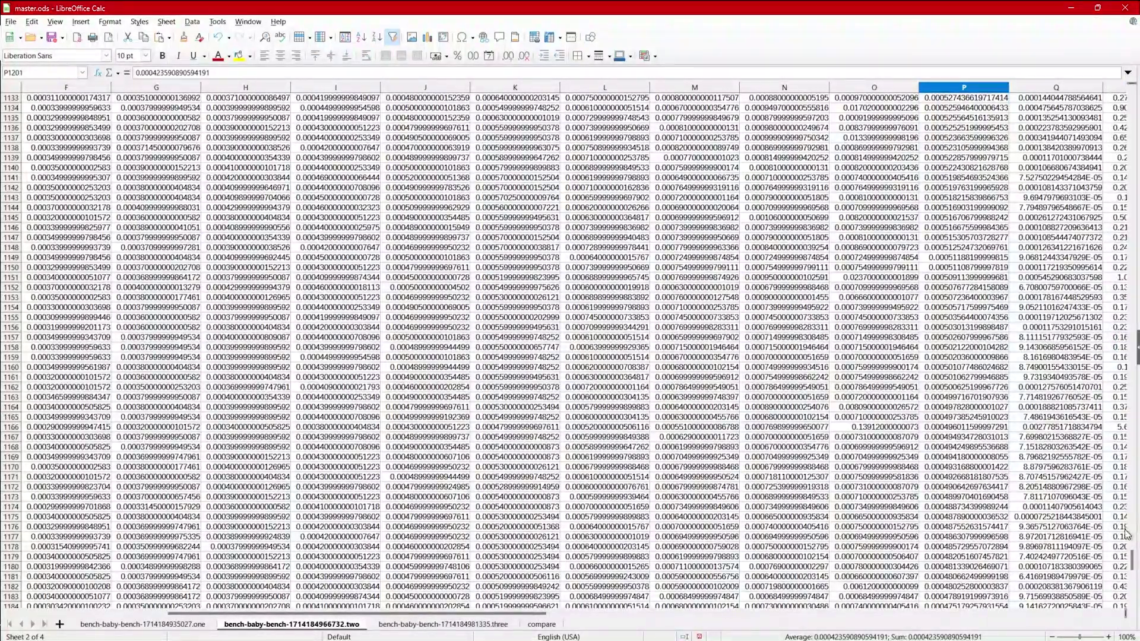
{"action": "left_click_drag", "start_coordinate": [1133, 561], "coordinate": [1138, 95]}
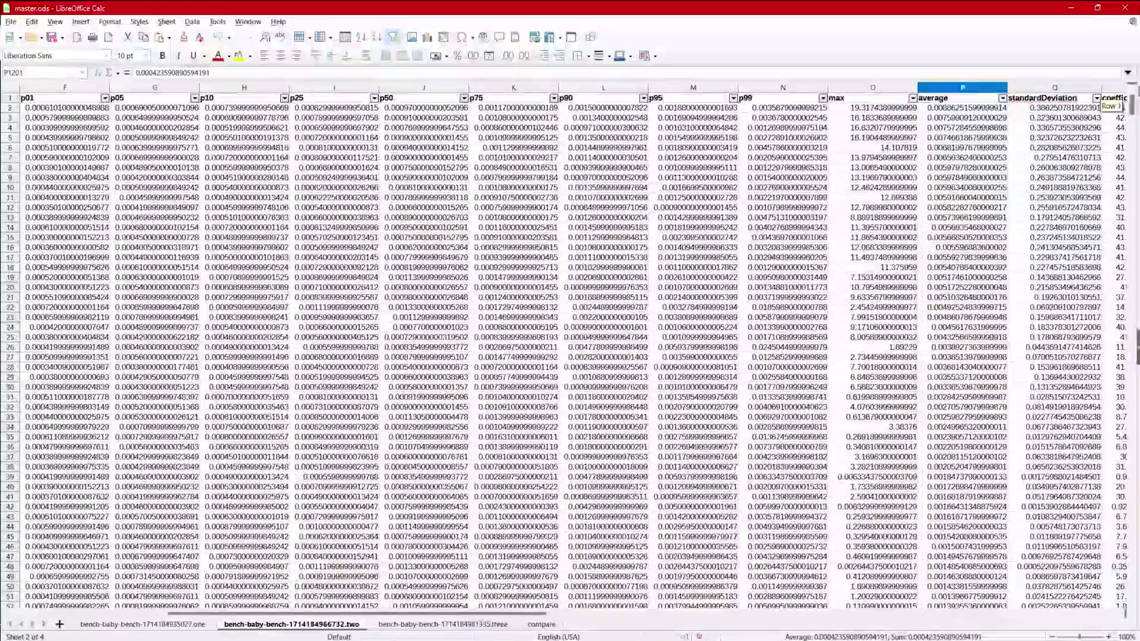
{"action": "left_click_drag", "start_coordinate": [376, 611], "coordinate": [486, 607]}
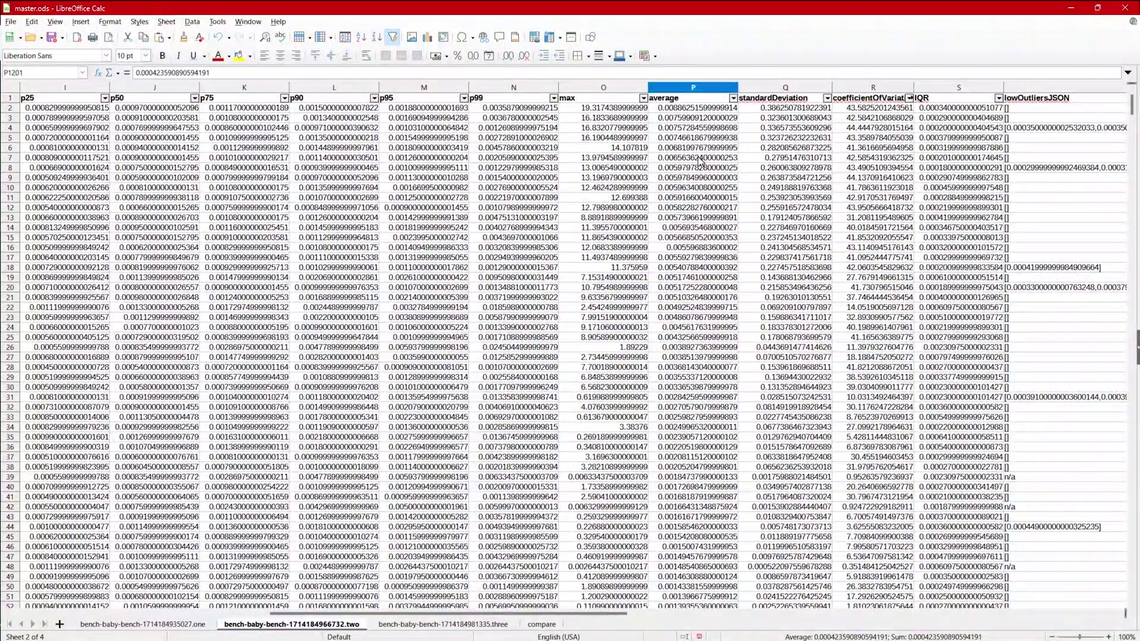
{"action": "left_click", "coordinate": [791, 102]}
{"action": "left_click", "coordinate": [792, 108]}
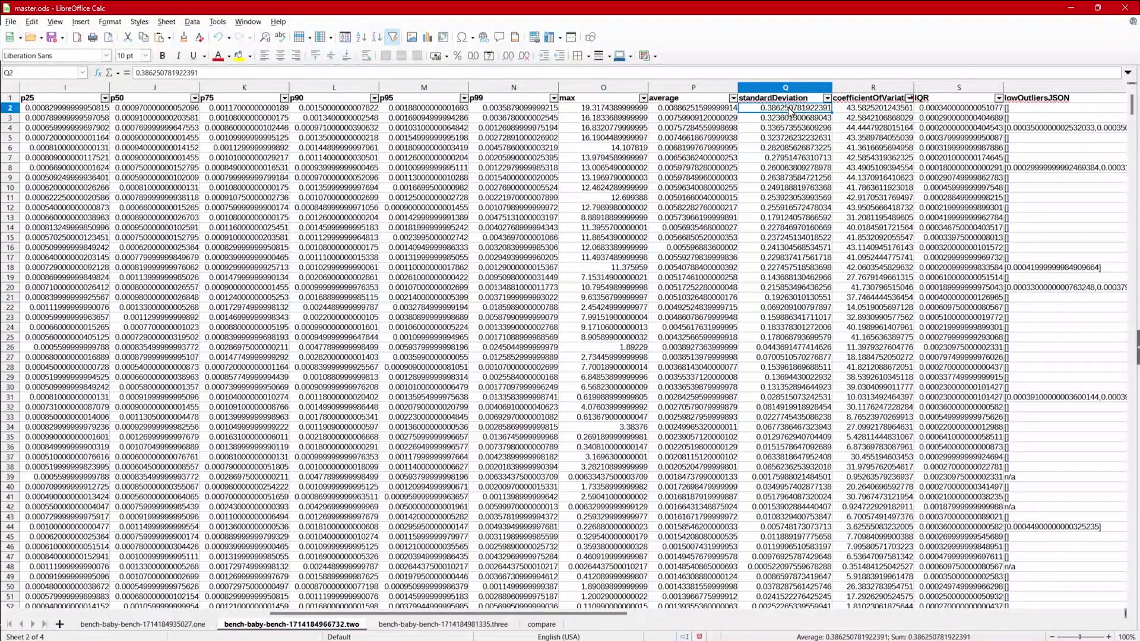
{"action": "left_click", "coordinate": [717, 113]}
{"action": "left_click", "coordinate": [781, 111]}
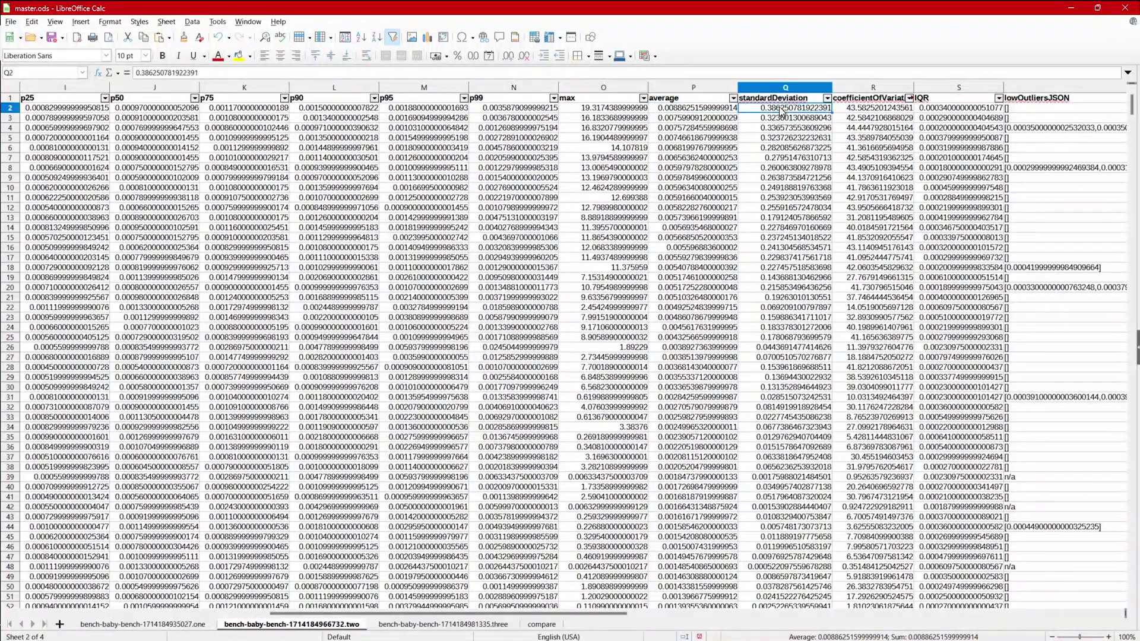
- Examine the coefficientOfVariation column from cell R2 through the rows below in the "two" sheet
{"action": "left_click", "coordinate": [873, 112]}
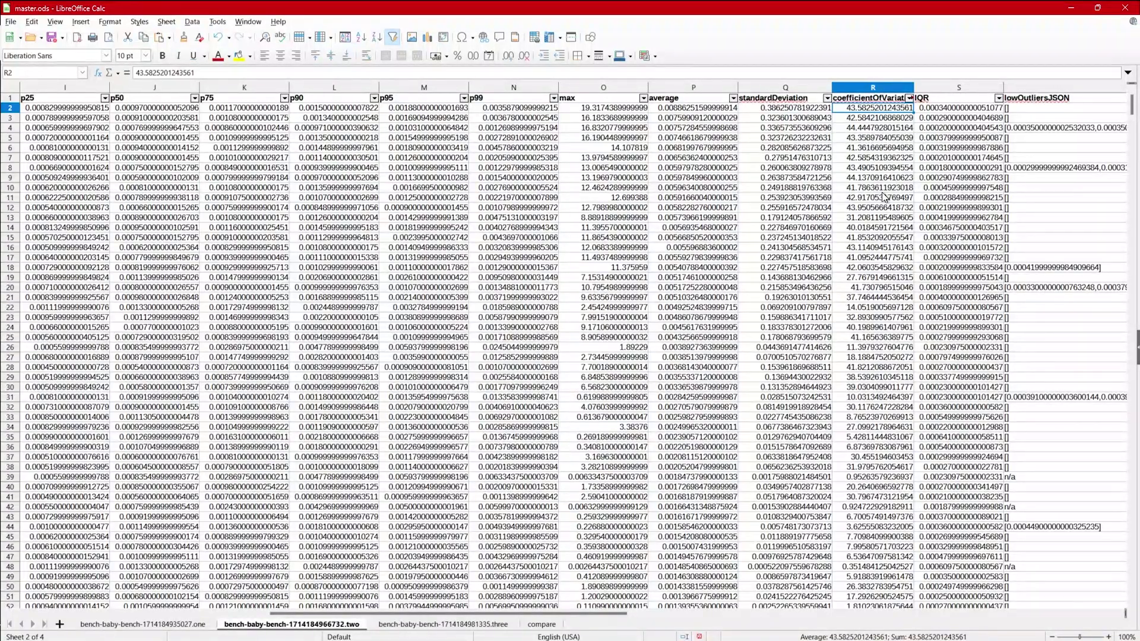
{"action": "scroll", "coordinate": [860, 384], "scroll_direction": "down", "scroll_amount": 16}
{"action": "scroll", "coordinate": [861, 384], "scroll_direction": "up", "scroll_amount": 2}
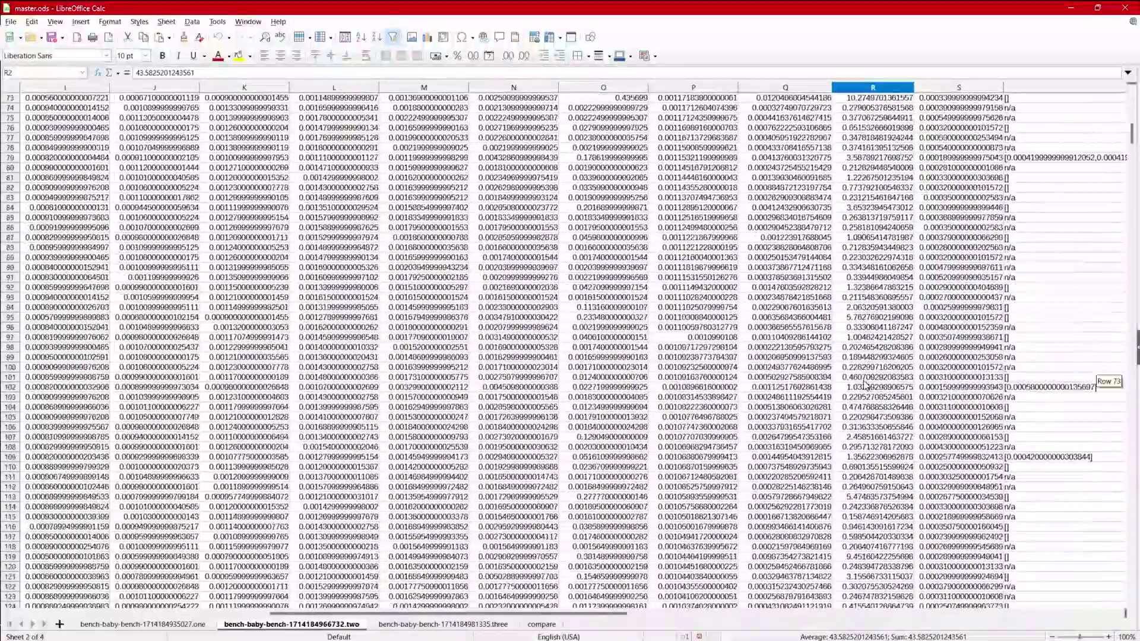
{"action": "scroll", "coordinate": [864, 384], "scroll_direction": "up", "scroll_amount": 14}
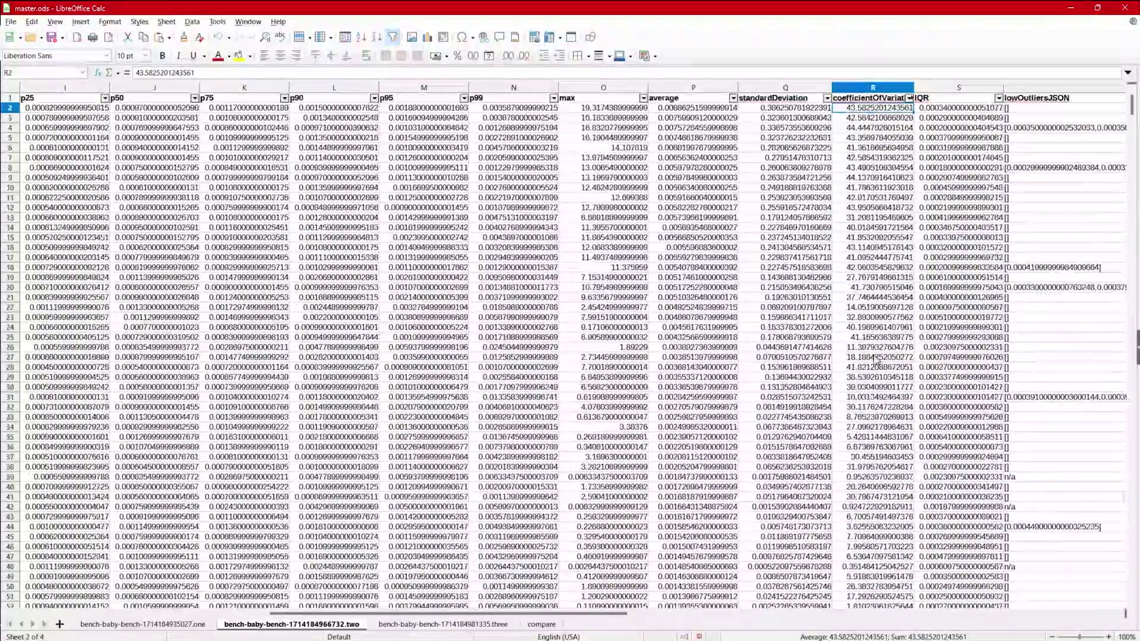
- Sort the "two" and "one" benchmark sheets by their coefficientOfVariation column in descending order
{"action": "left_click", "coordinate": [908, 98]}
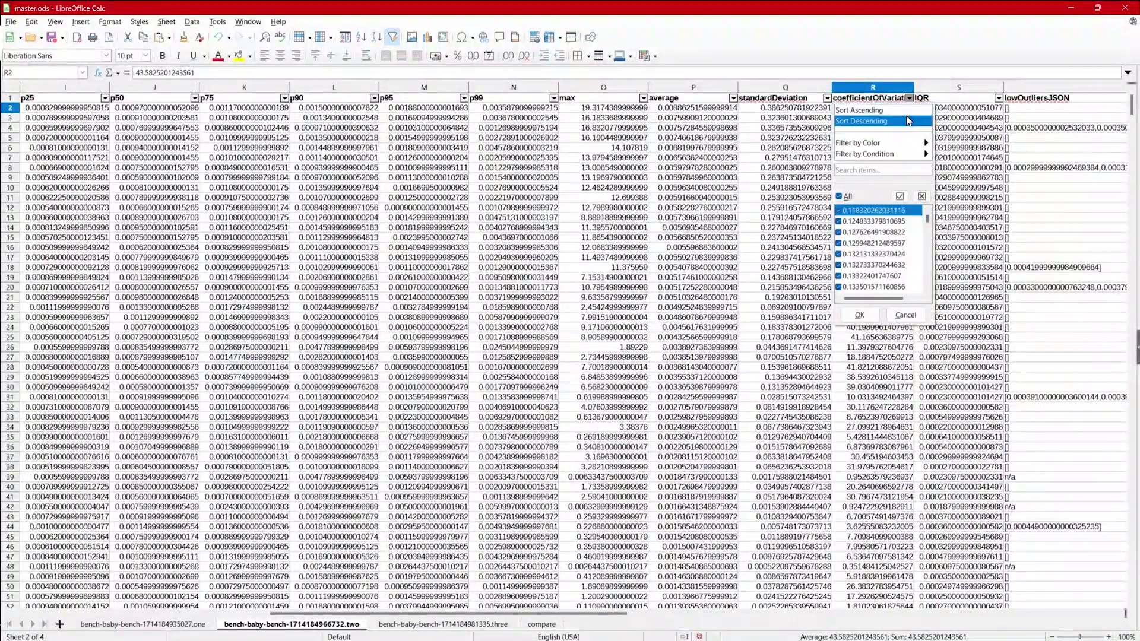
{"action": "left_click", "coordinate": [895, 121]}
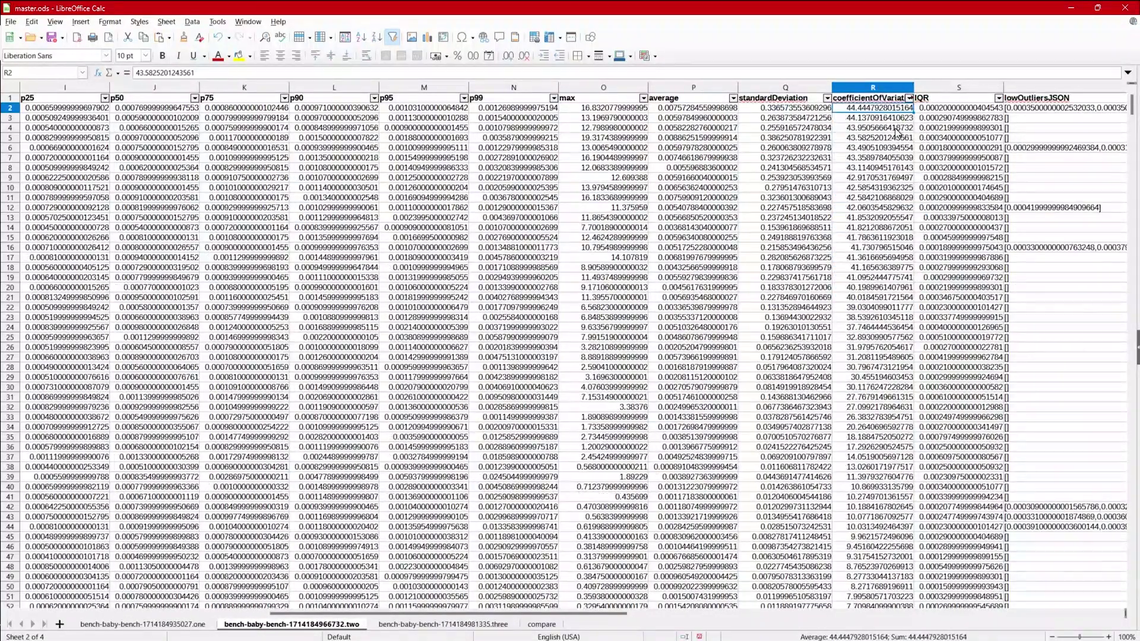
{"action": "left_click", "coordinate": [147, 628]}
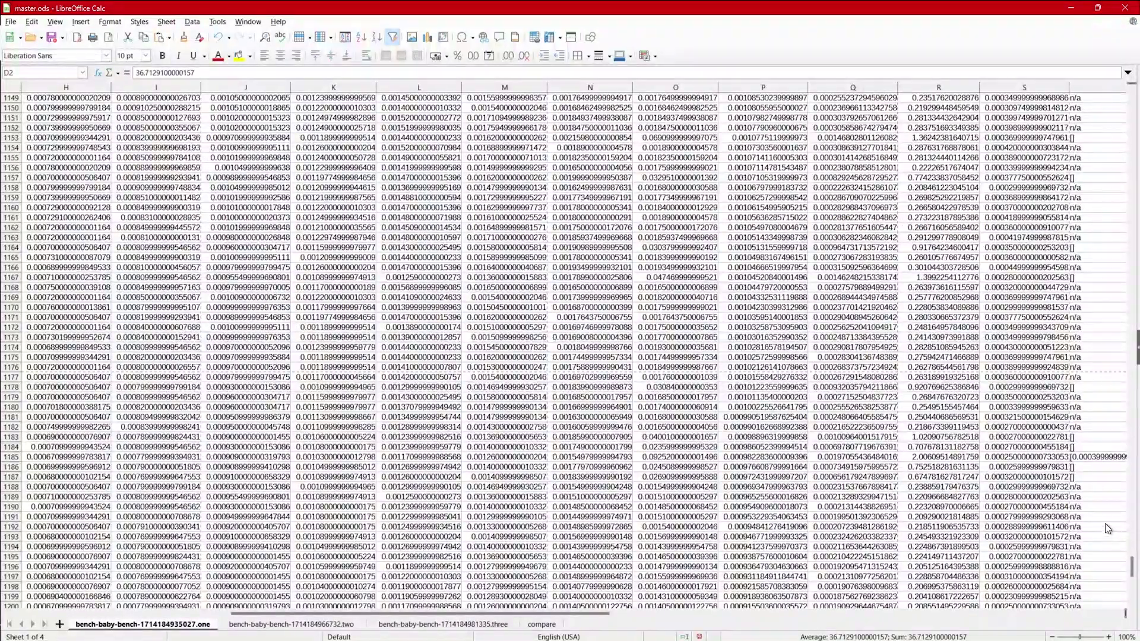
{"action": "left_click_drag", "start_coordinate": [1131, 571], "coordinate": [1131, 101]}
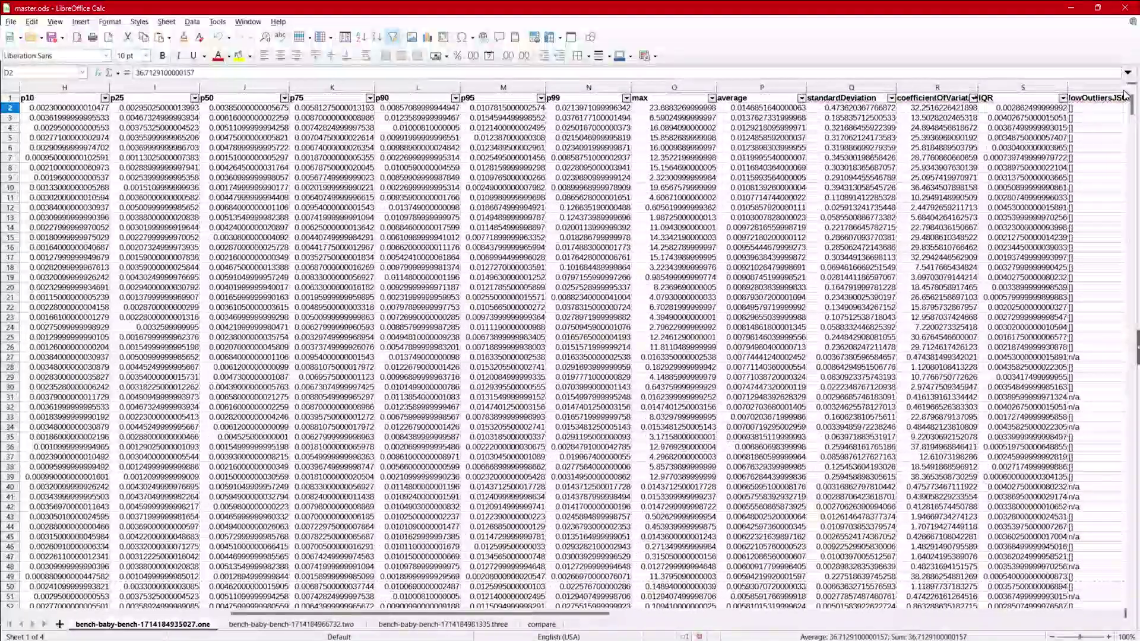
{"action": "left_click", "coordinate": [974, 98]}
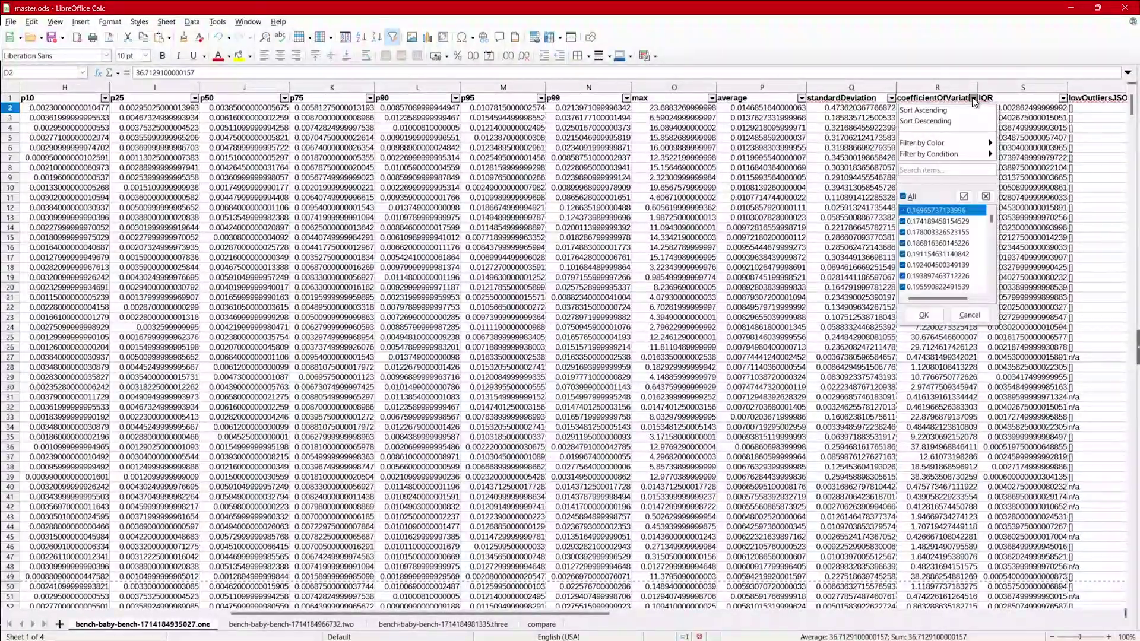
{"action": "left_click", "coordinate": [950, 122]}
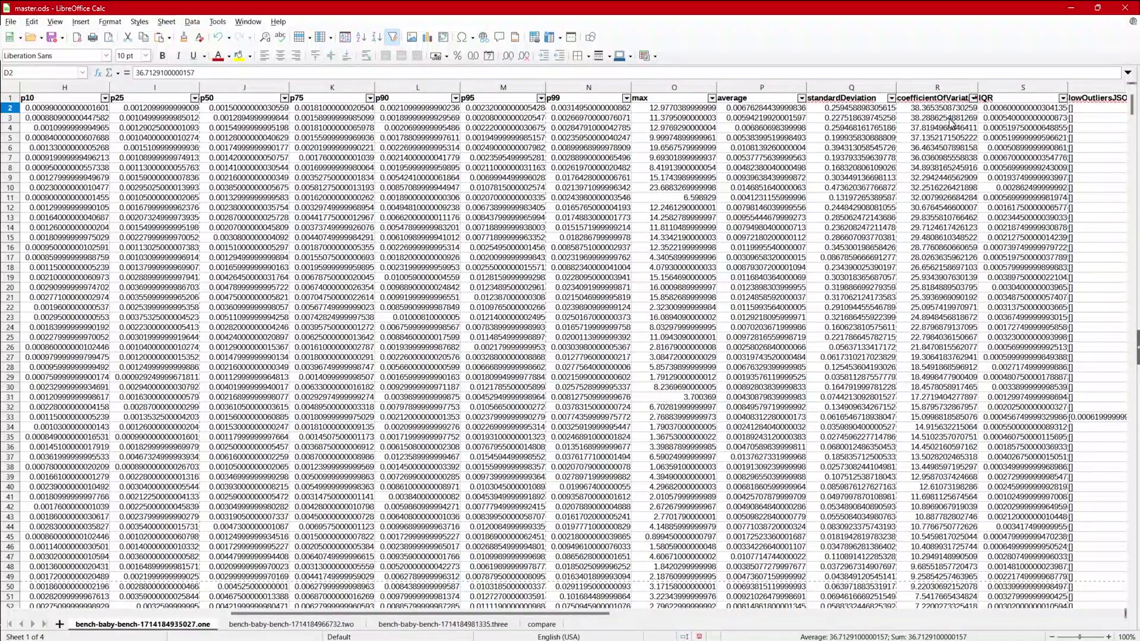
- Compare the highest coefficientOfVariation values of the "two" and "one" sheets, selecting cell R8 in "two"
{"action": "left_click", "coordinate": [315, 627]}
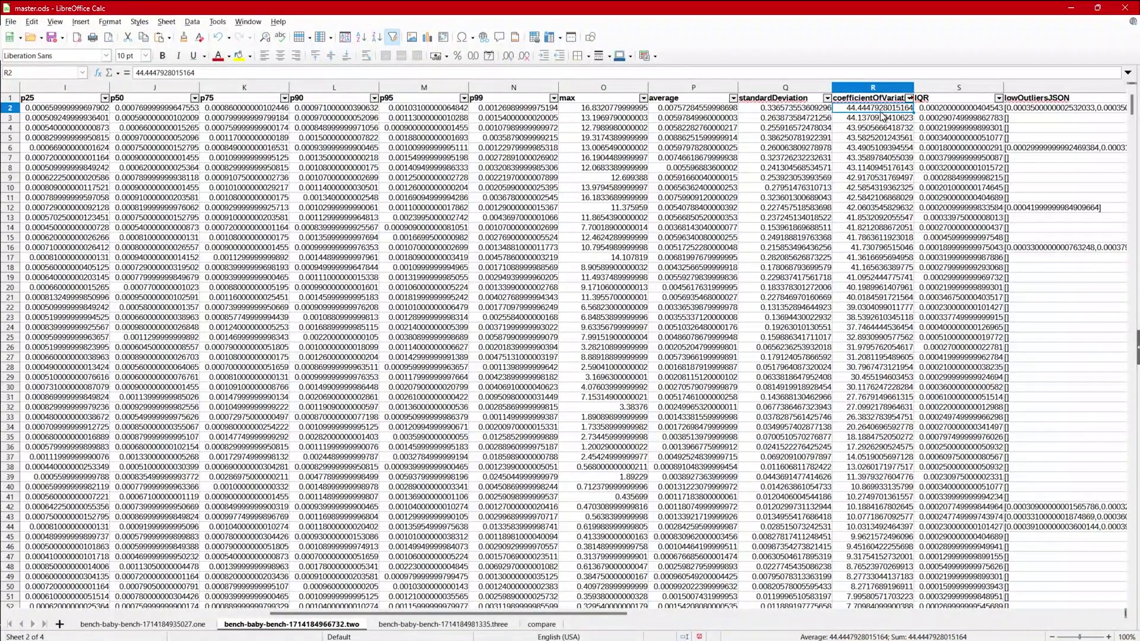
{"action": "left_click", "coordinate": [872, 168]}
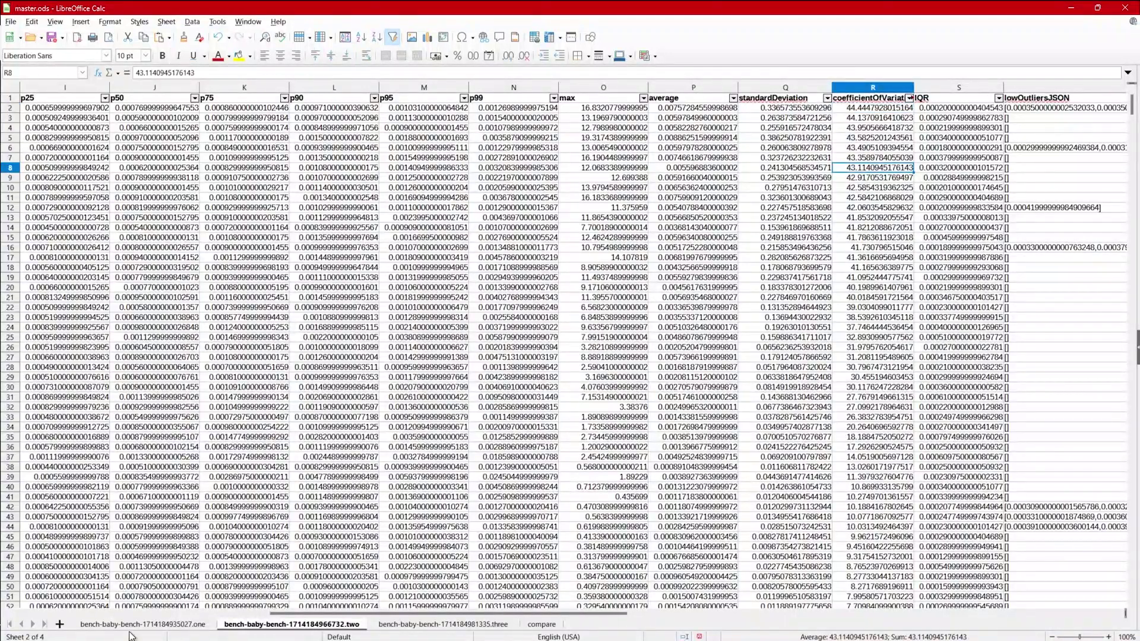
{"action": "left_click", "coordinate": [154, 625]}
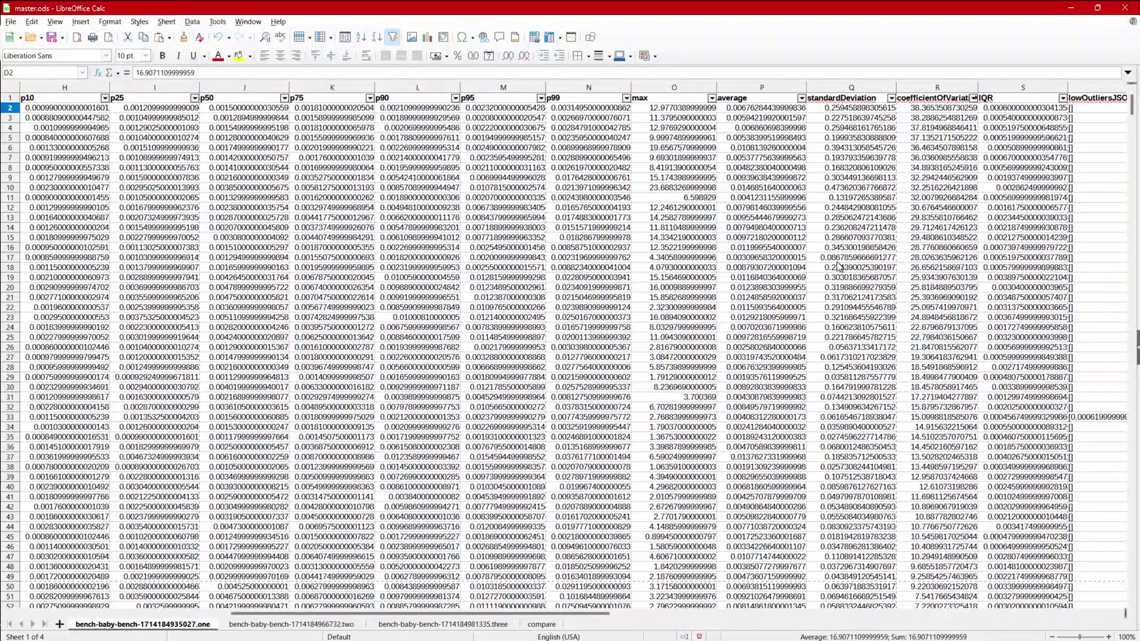
{"action": "left_click", "coordinate": [974, 98]}
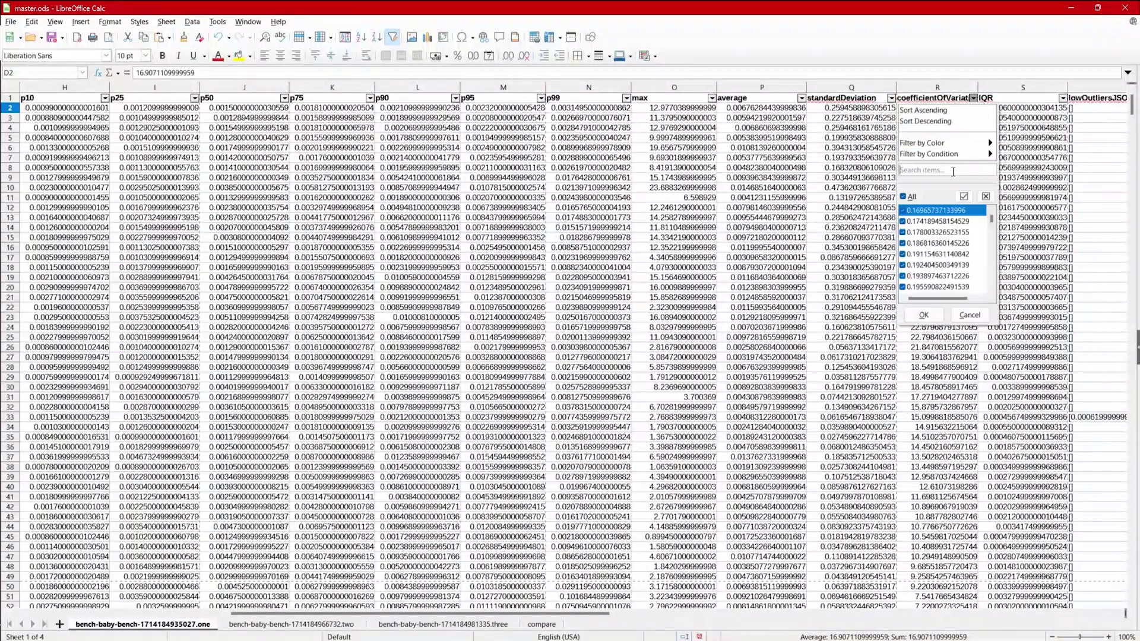
{"action": "key", "text": "Escape"}
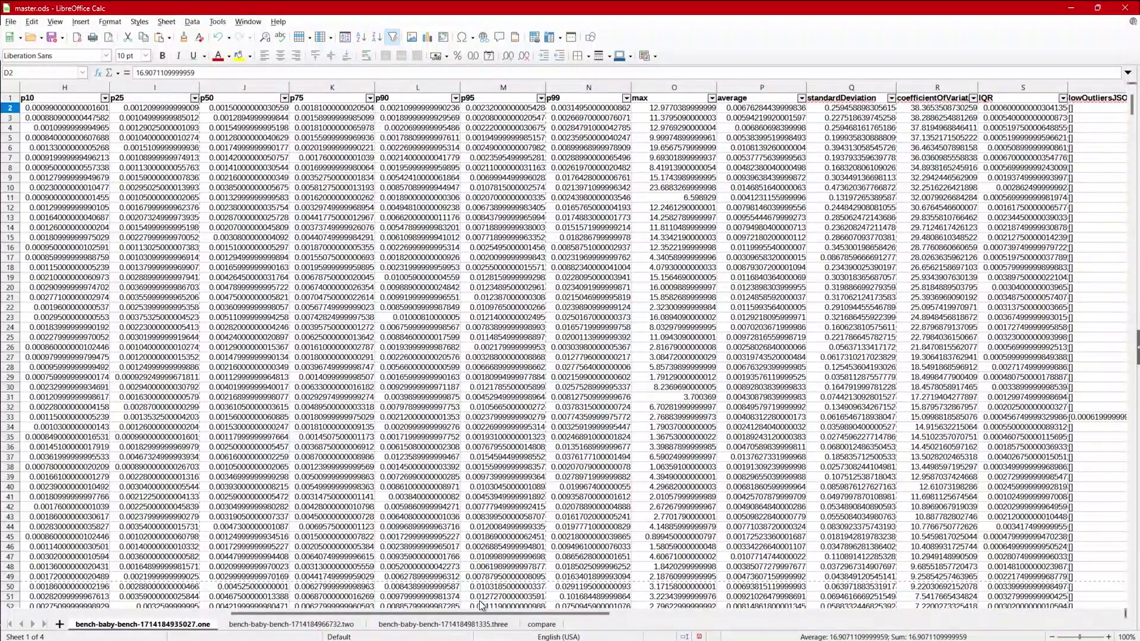
- Sort the "one" and "two" benchmark sheets by their standardDeviation column in descending order
{"action": "left_click", "coordinate": [891, 100]}
{"action": "left_click", "coordinate": [877, 120]}
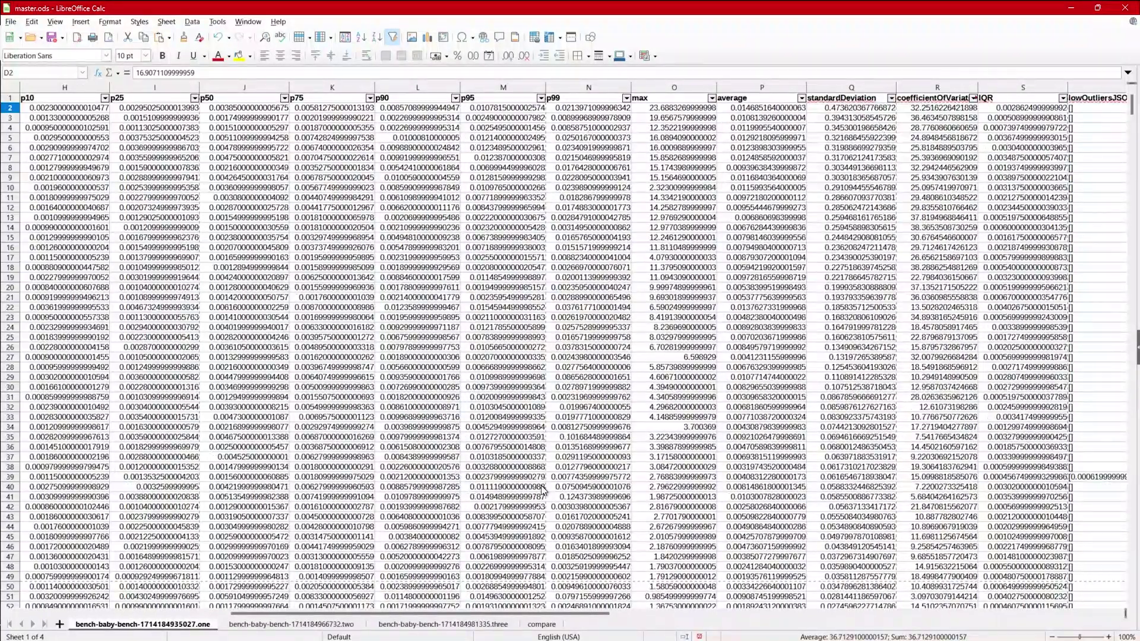
{"action": "left_click", "coordinate": [274, 624]}
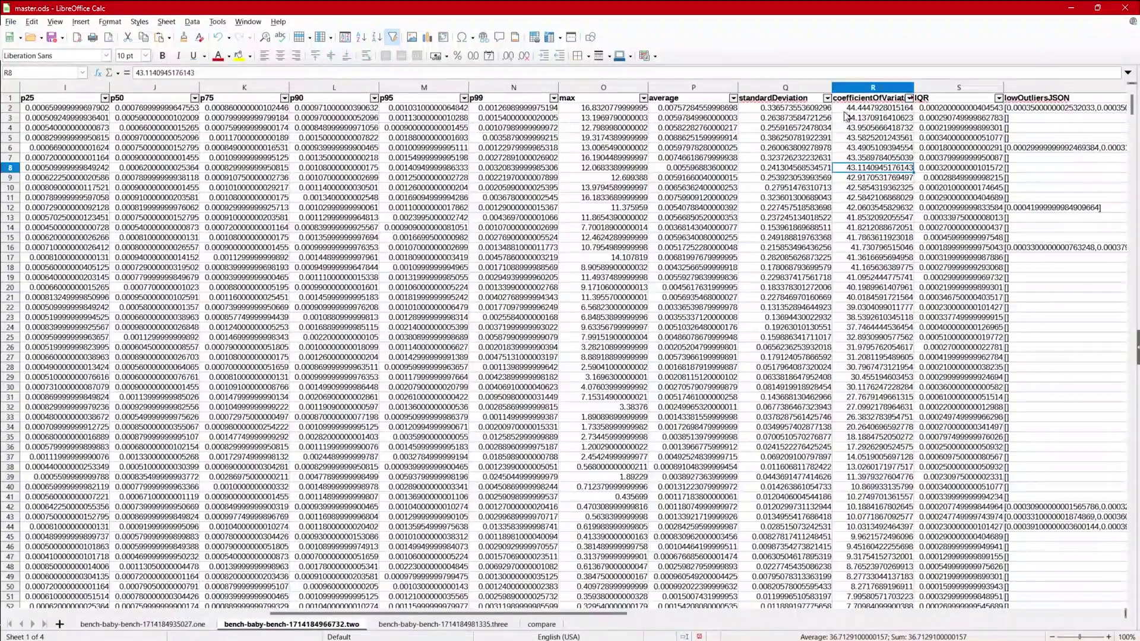
{"action": "left_click", "coordinate": [827, 98]}
{"action": "left_click", "coordinate": [826, 121]}
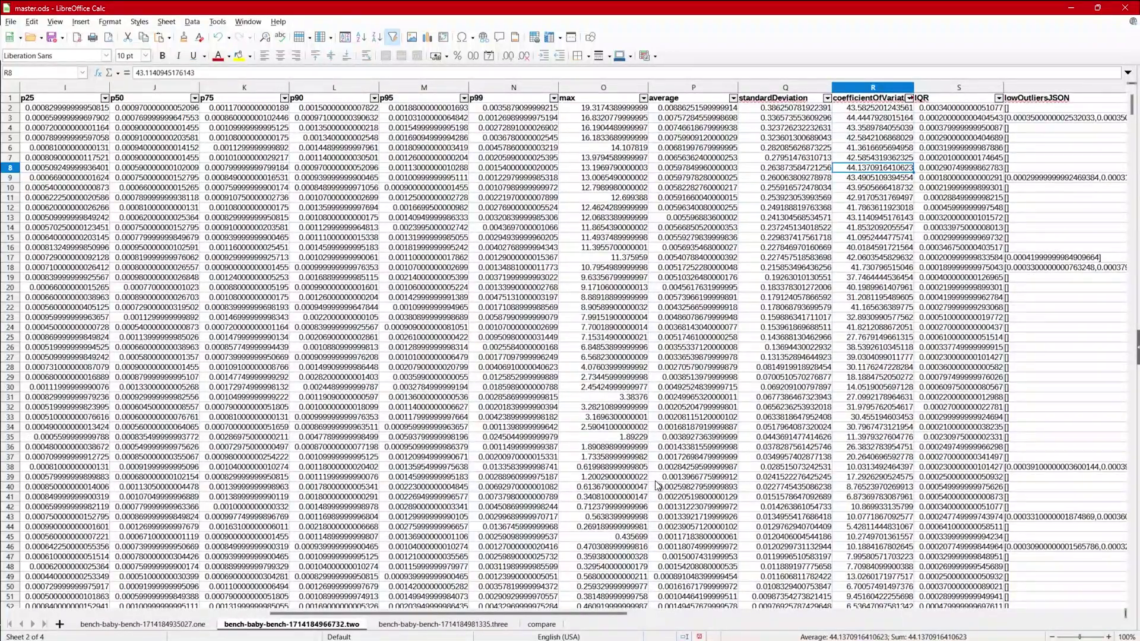
- Examine the label and type columns of the sorted "two" sheet, selecting cell A13 and checking the rows below
{"action": "left_click_drag", "start_coordinate": [563, 615], "coordinate": [277, 600]}
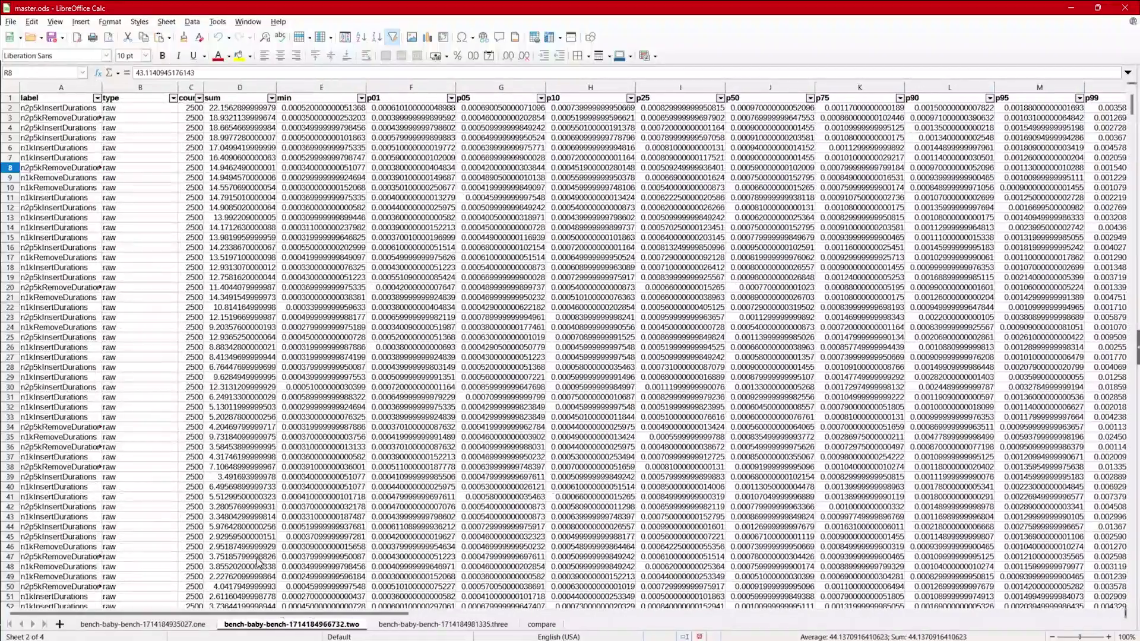
{"action": "left_click", "coordinate": [60, 98]}
{"action": "left_click", "coordinate": [59, 218]}
{"action": "scroll", "coordinate": [153, 246], "scroll_direction": "down", "scroll_amount": 7}
{"action": "scroll", "coordinate": [152, 241], "scroll_direction": "up", "scroll_amount": 7}
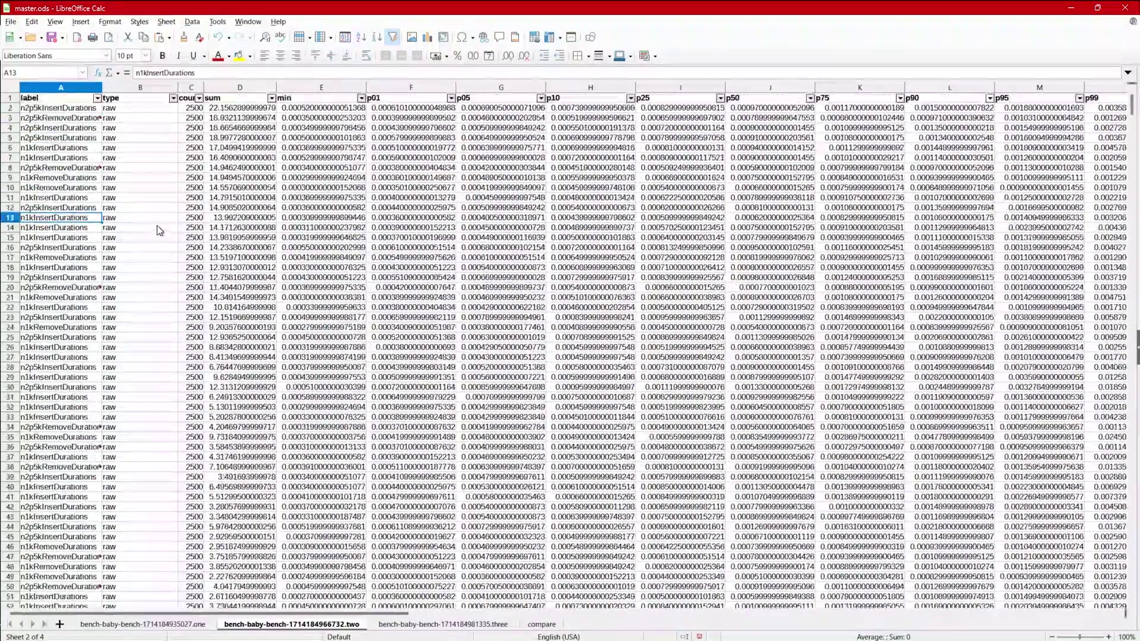
{"action": "left_click", "coordinate": [172, 99]}
{"action": "key", "text": "Escape"}
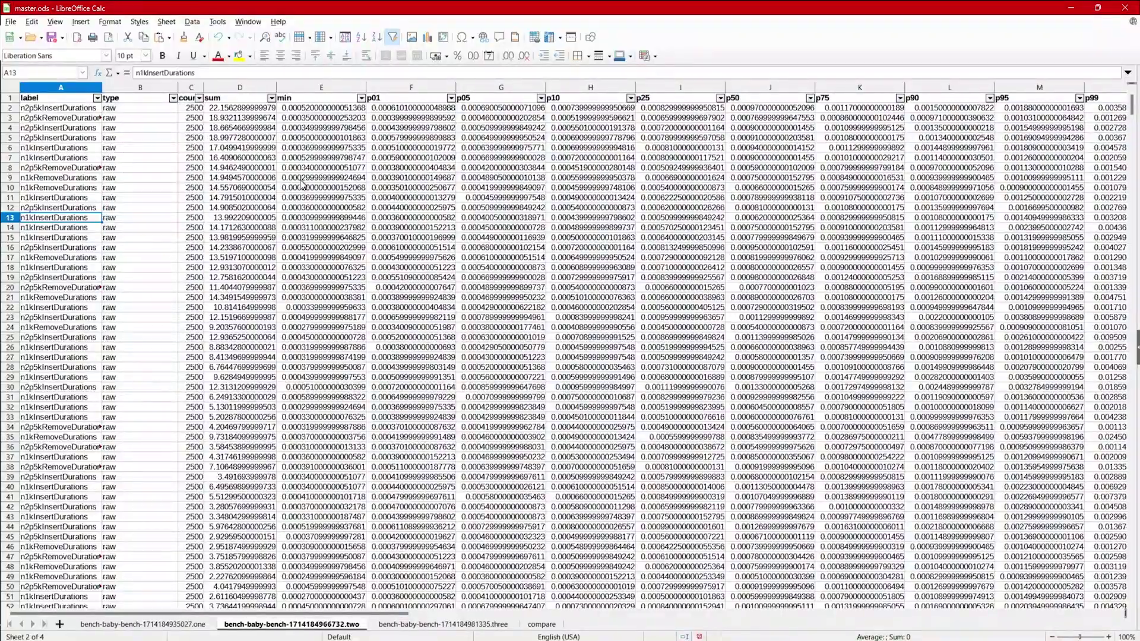
{"action": "scroll", "coordinate": [171, 190], "scroll_direction": "down", "scroll_amount": 11}
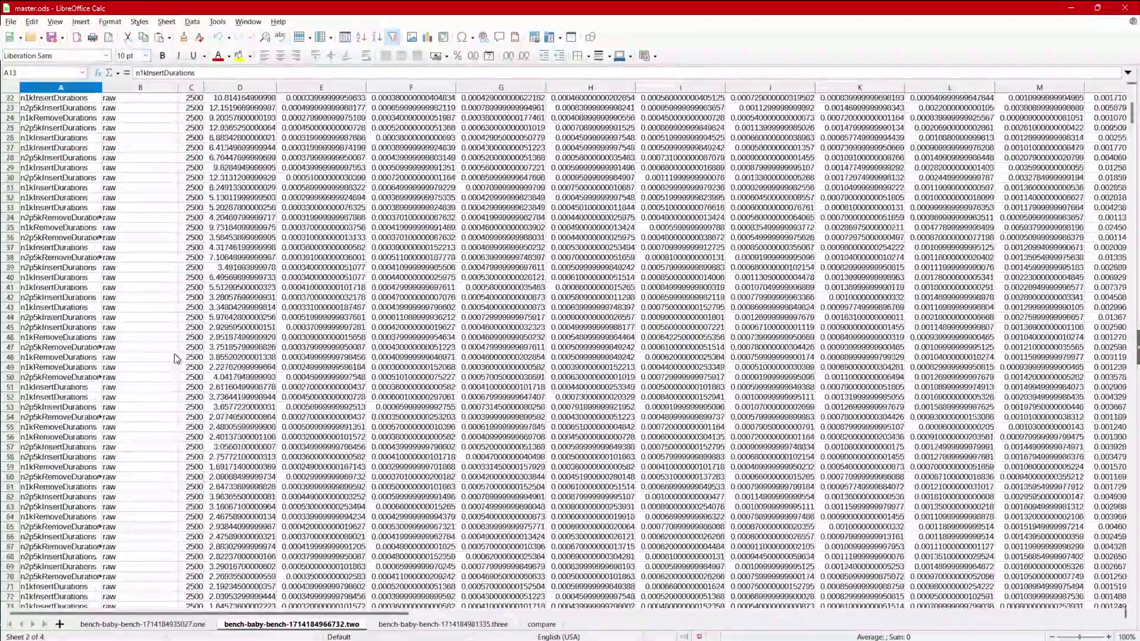
{"action": "scroll", "coordinate": [178, 369], "scroll_direction": "up", "scroll_amount": 11}
- Filter the "two" sheet's type column to exclude the raw records
{"action": "left_click", "coordinate": [173, 98]}
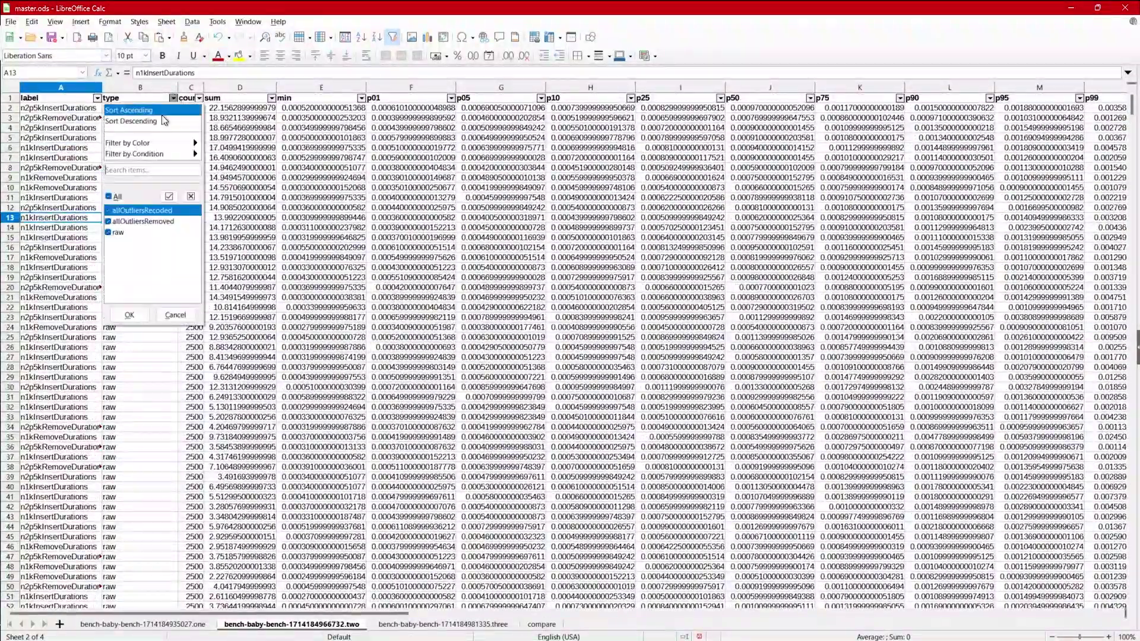
{"action": "left_click", "coordinate": [107, 233]}
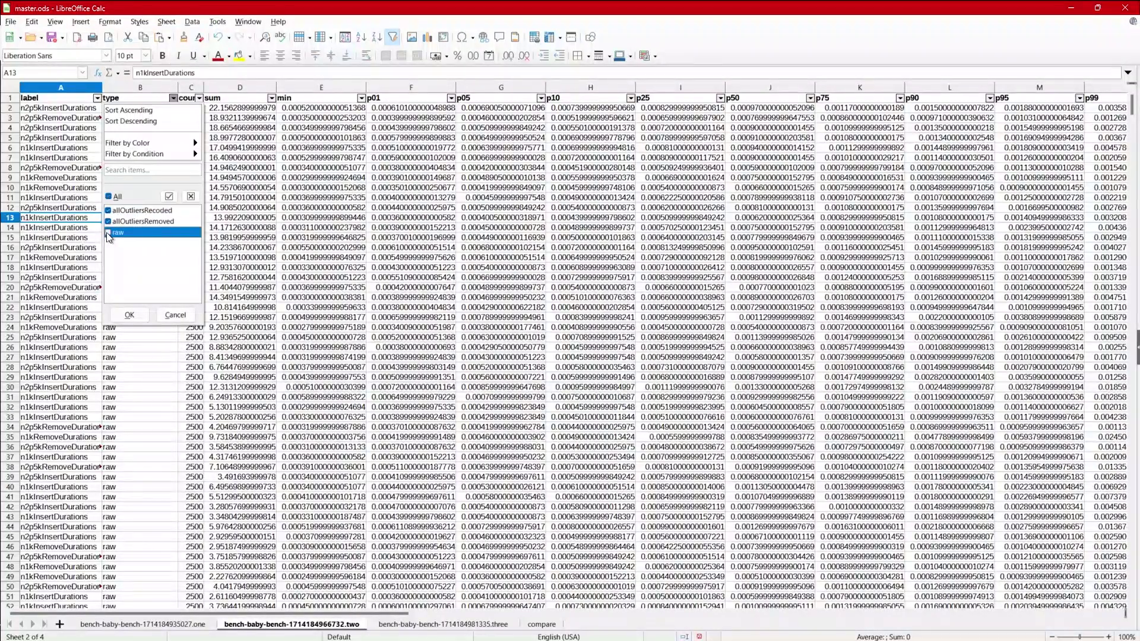
{"action": "left_click", "coordinate": [128, 313]}
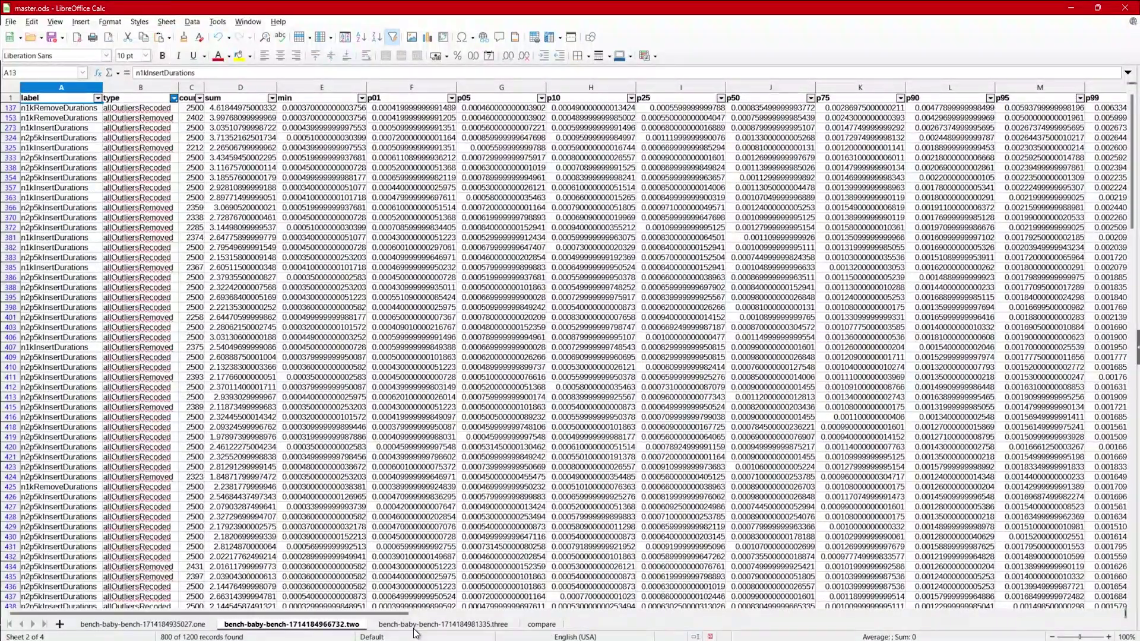
- Apply a type filter to the "one" sheet that excludes raw records, and show its standardDeviation and coefficientOfVariation columns
{"action": "left_click", "coordinate": [189, 631]}
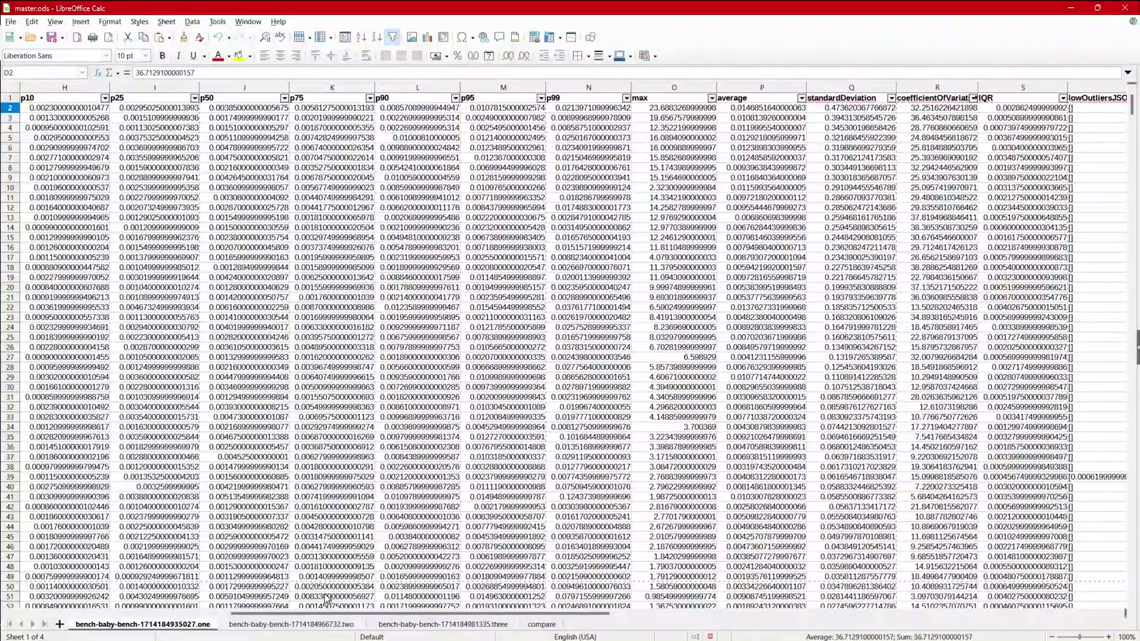
{"action": "left_click_drag", "start_coordinate": [323, 610], "coordinate": [130, 609]}
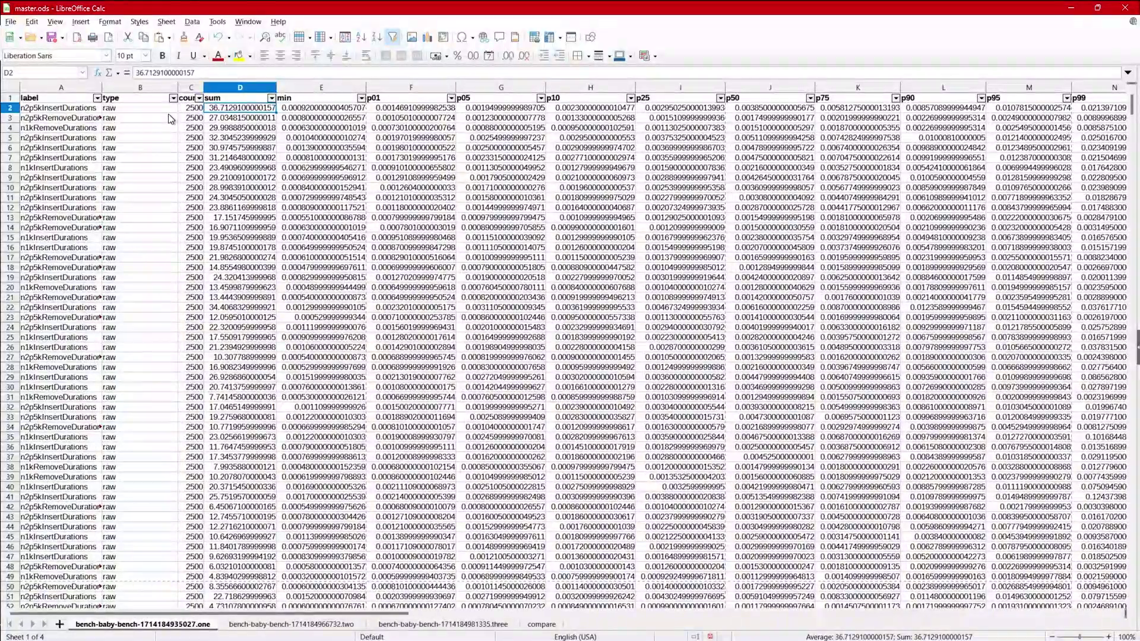
{"action": "left_click", "coordinate": [173, 98]}
{"action": "left_click", "coordinate": [109, 233]}
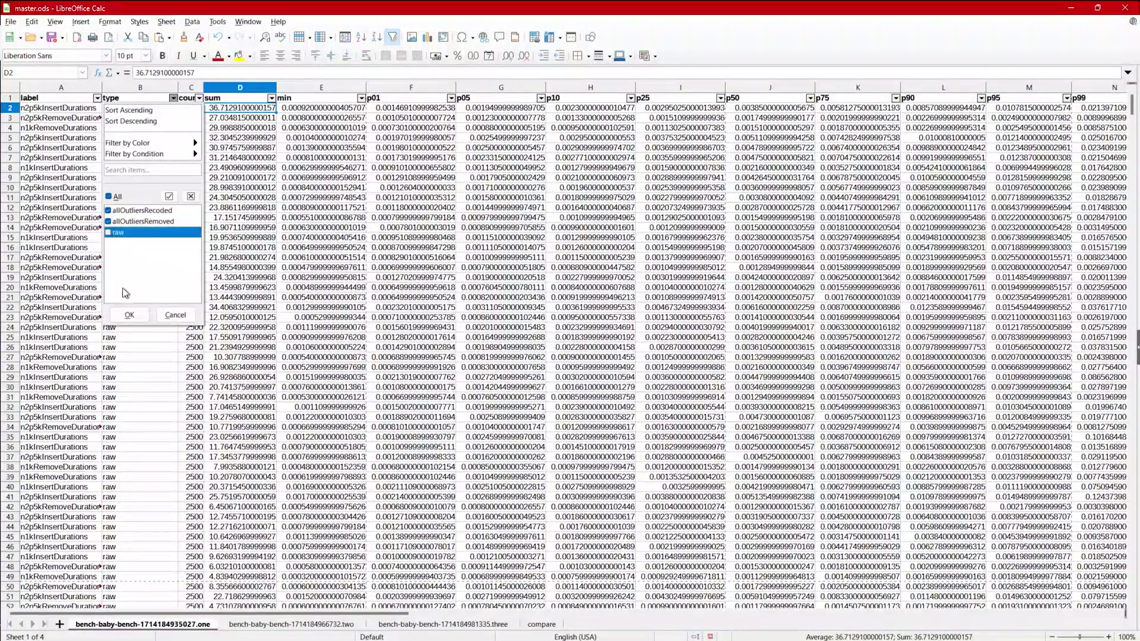
{"action": "left_click", "coordinate": [130, 316]}
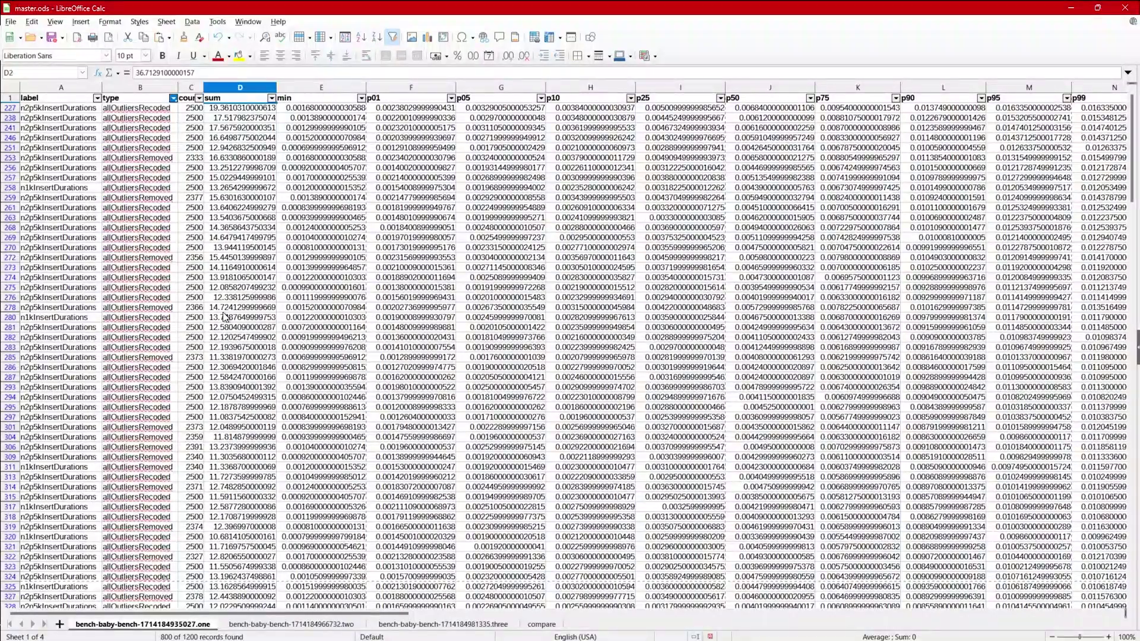
{"action": "left_click_drag", "start_coordinate": [322, 613], "coordinate": [508, 619]}
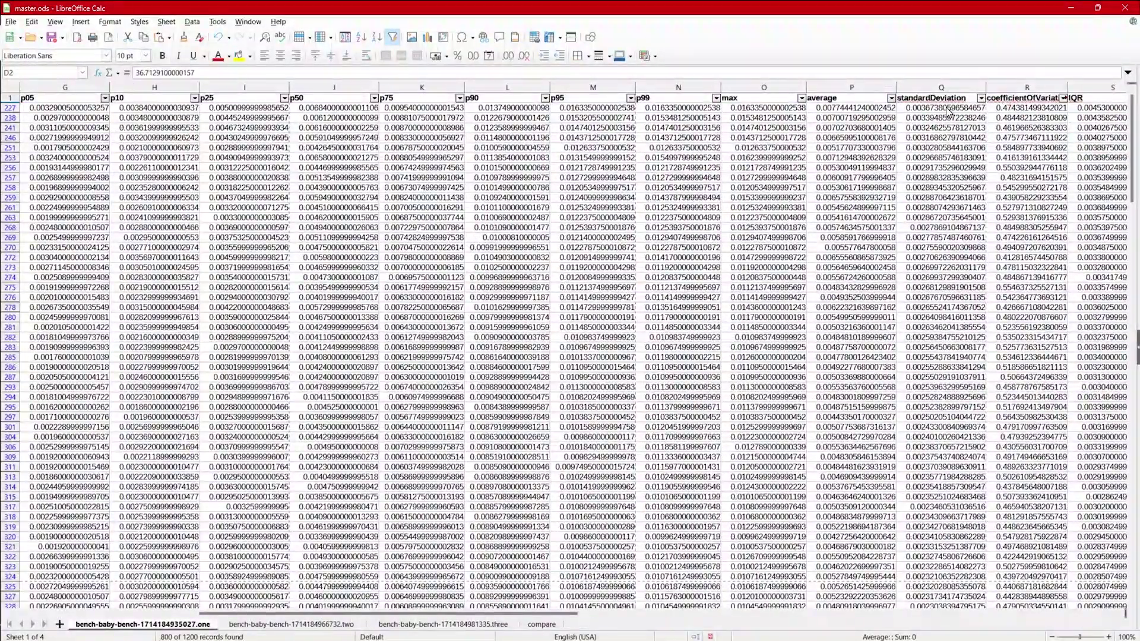
- Sort the "one" sheet's filtered records by the average column in descending order
{"action": "left_click", "coordinate": [801, 98]}
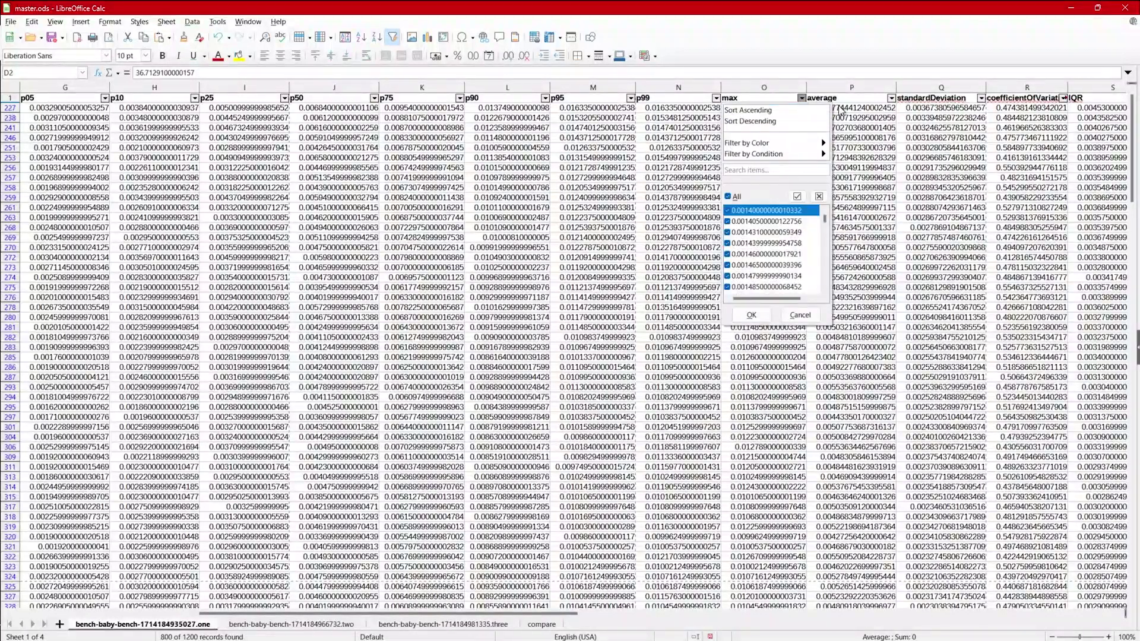
{"action": "left_click", "coordinate": [898, 98]}
{"action": "left_click", "coordinate": [892, 97]}
{"action": "left_click", "coordinate": [892, 97]}
{"action": "left_click", "coordinate": [892, 98]}
{"action": "key", "text": "Escape"}
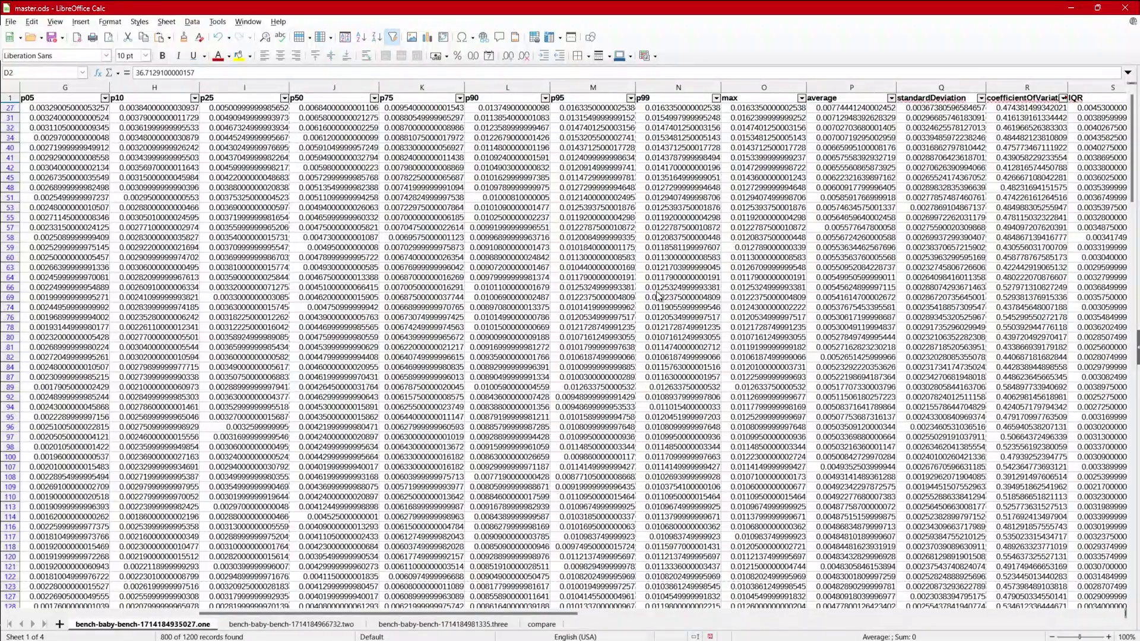
- Sort the "two" sheet's filtered records by the average column in descending order
{"action": "left_click", "coordinate": [276, 630]}
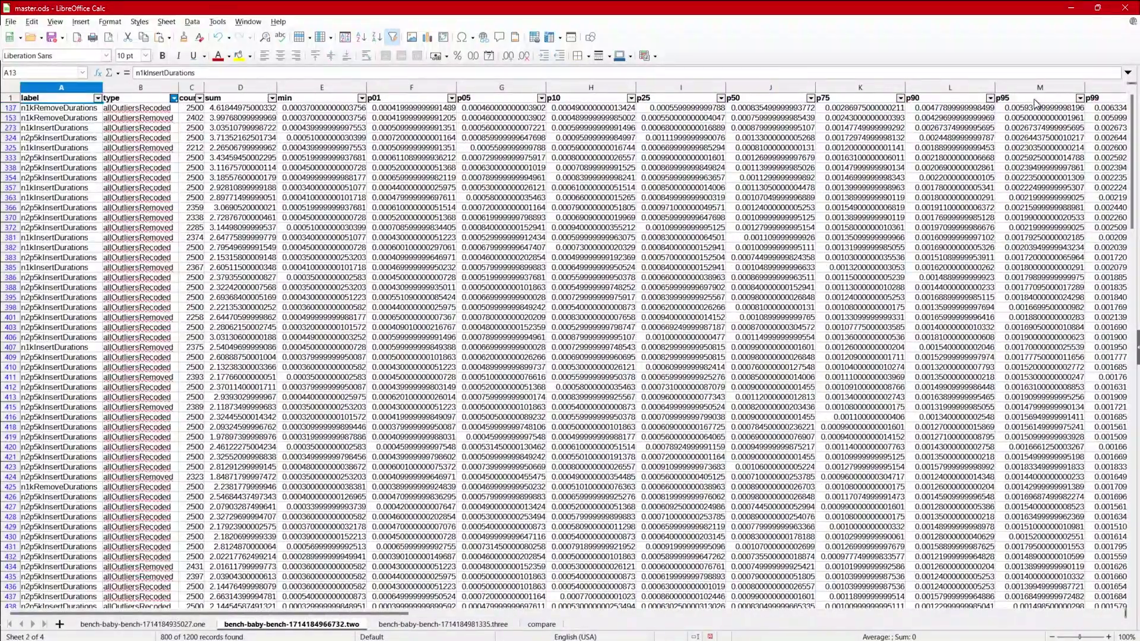
{"action": "left_click_drag", "start_coordinate": [348, 617], "coordinate": [552, 625]}
{"action": "left_click", "coordinate": [913, 98]}
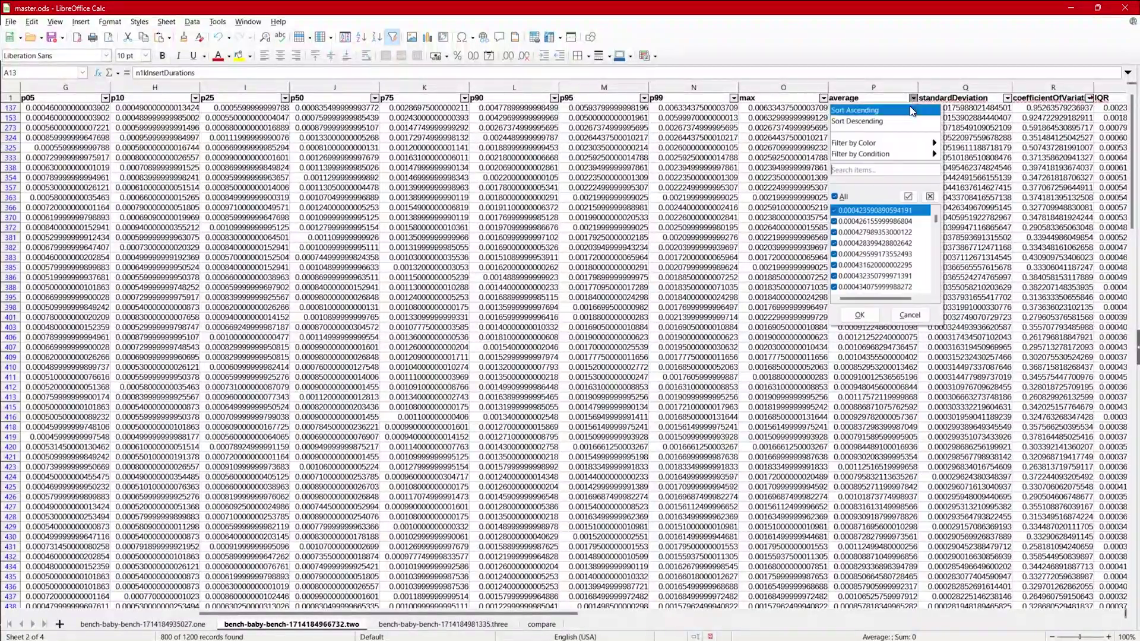
{"action": "left_click", "coordinate": [879, 124]}
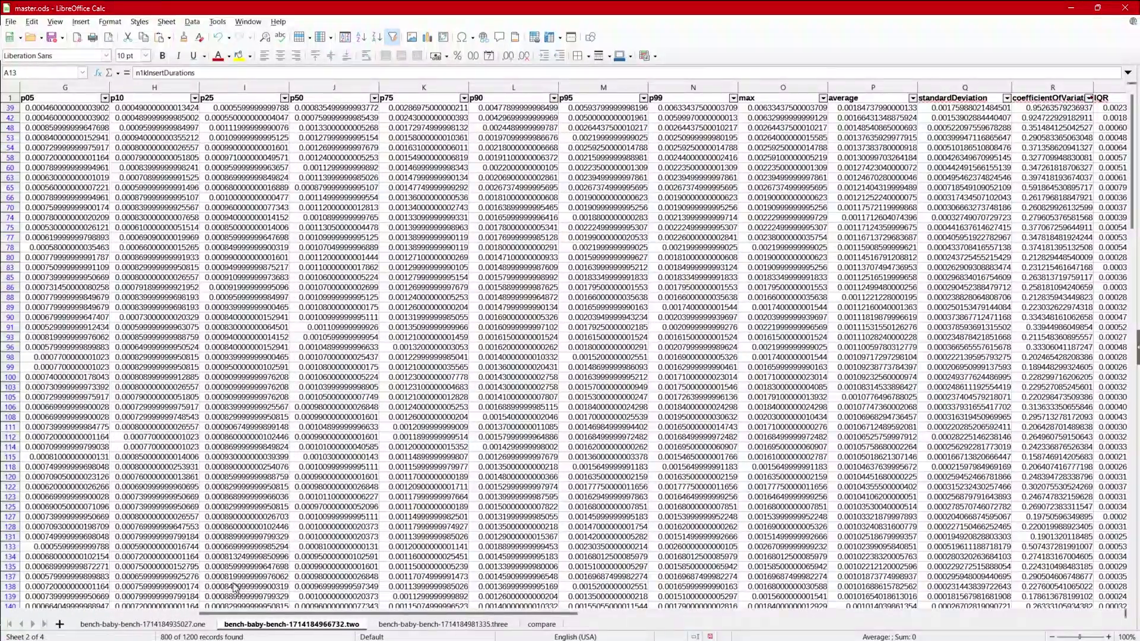
- Compare the "one" and "two" sheets sorted by average, examining their label, type and statistics columns
{"action": "left_click", "coordinate": [183, 630]}
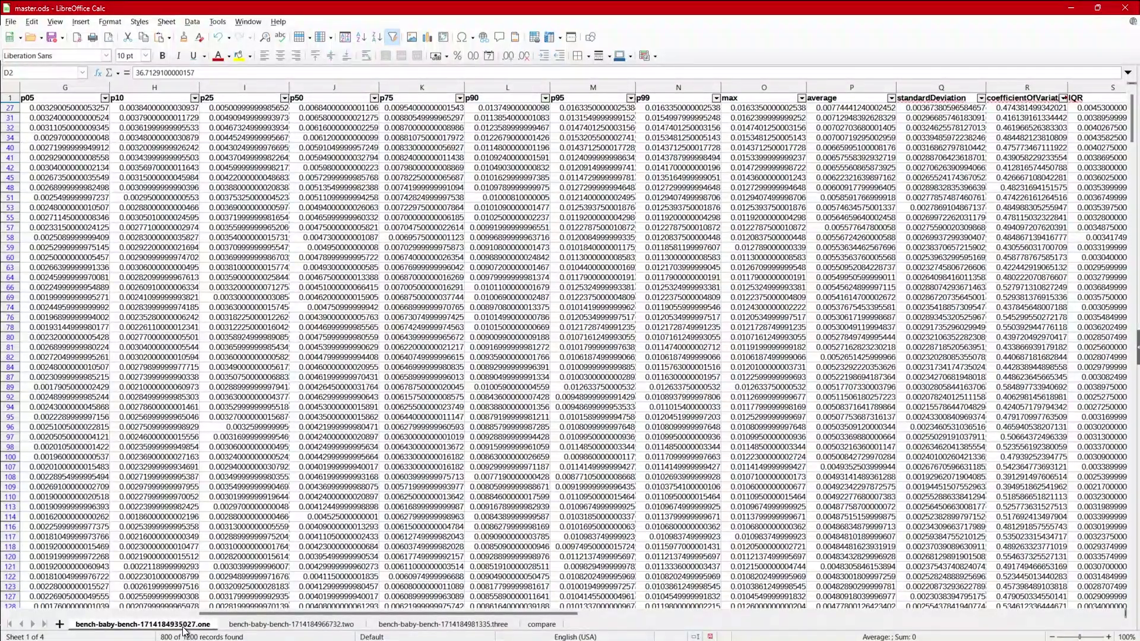
{"action": "left_click_drag", "start_coordinate": [340, 613], "coordinate": [107, 612]}
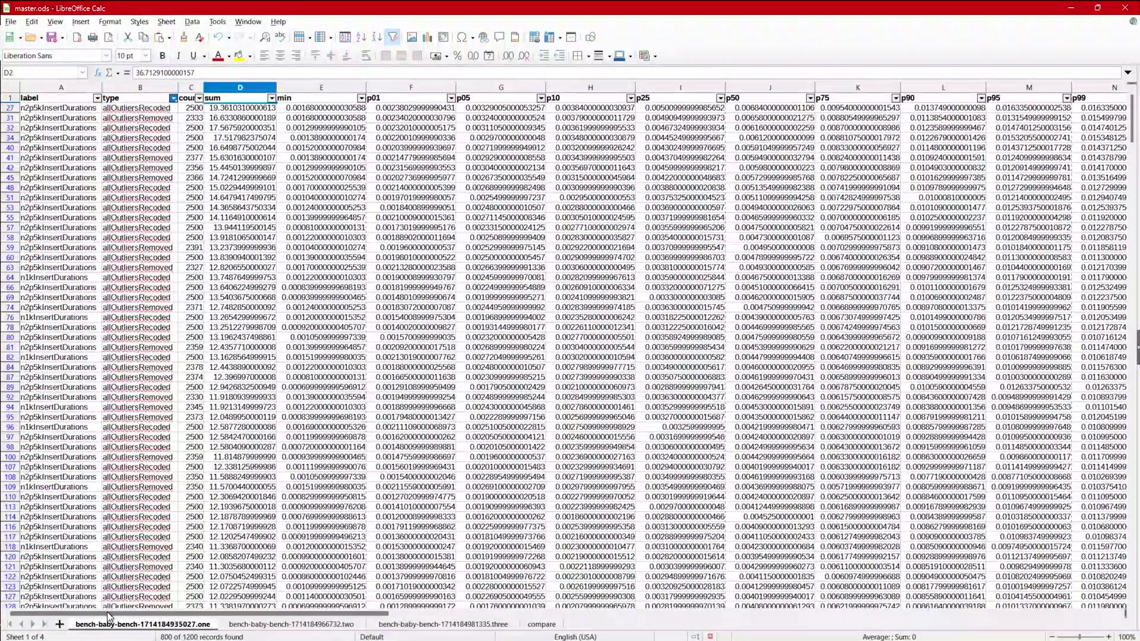
{"action": "left_click", "coordinate": [290, 625]}
{"action": "left_click_drag", "start_coordinate": [253, 609], "coordinate": [286, 615]}
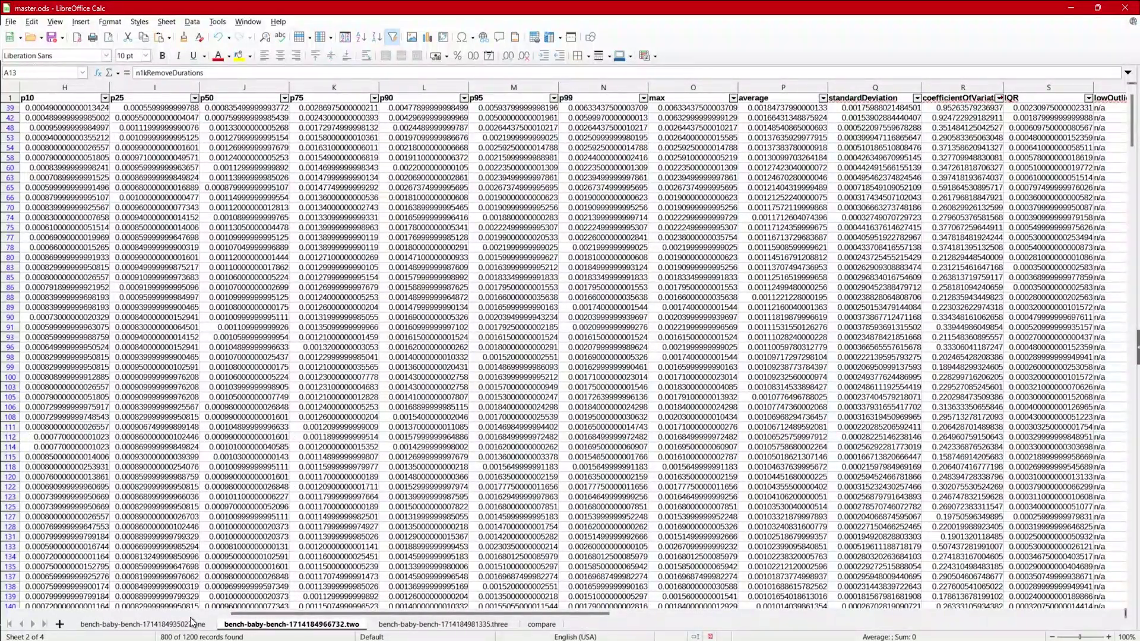
{"action": "mouse_move", "coordinate": [260, 616]}
{"action": "left_mouse_down"}
{"action": "mouse_move", "coordinate": [78, 600]}
{"action": "mouse_move", "coordinate": [253, 604]}
{"action": "mouse_move", "coordinate": [298, 625]}
{"action": "mouse_move", "coordinate": [270, 622]}
{"action": "mouse_move", "coordinate": [279, 624]}
{"action": "left_mouse_up"}
{"action": "left_click_drag", "start_coordinate": [383, 609], "coordinate": [178, 618]}
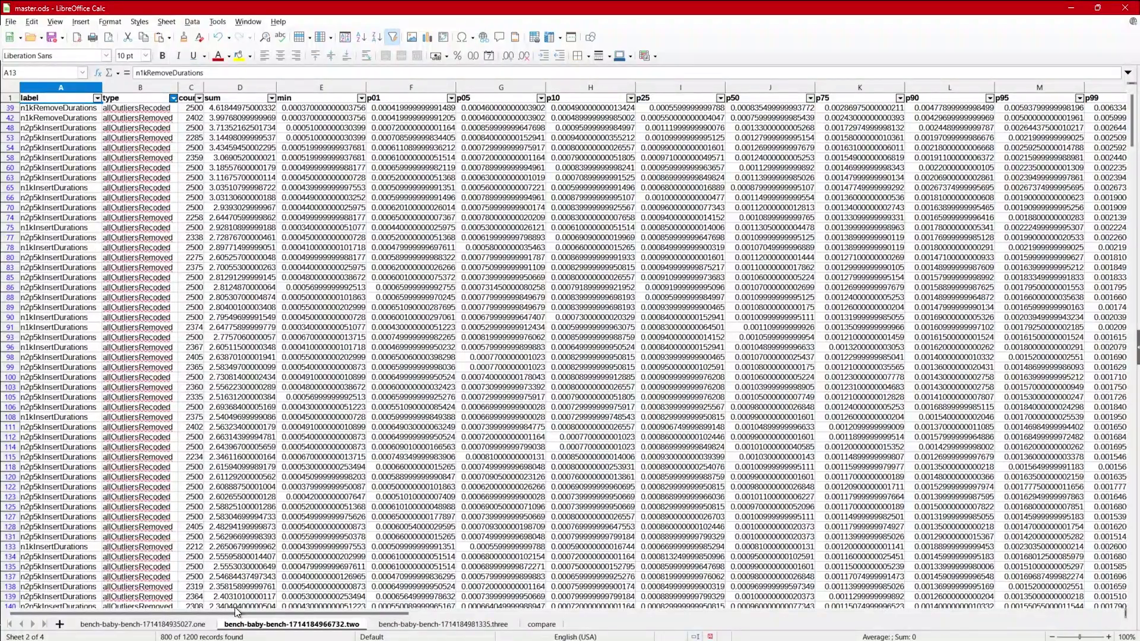
{"action": "mouse_move", "coordinate": [254, 611]}
{"action": "left_mouse_down"}
{"action": "mouse_move", "coordinate": [380, 622]}
{"action": "mouse_move", "coordinate": [261, 617]}
{"action": "left_mouse_up"}
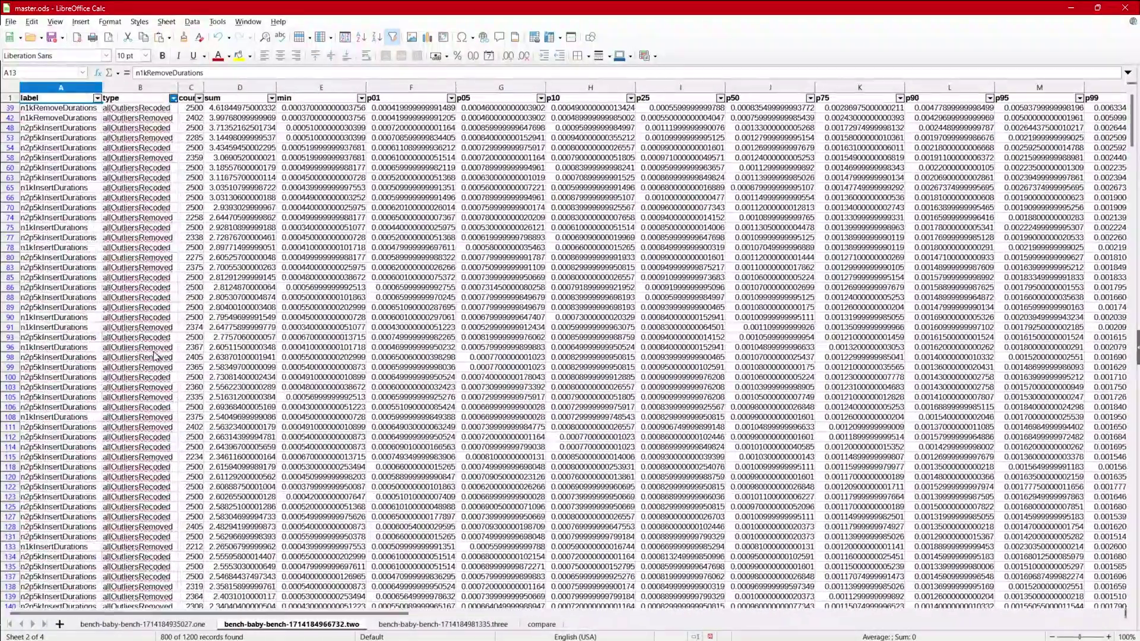
- Include the raw records again in the "two" sheet's type filter
{"action": "left_click", "coordinate": [173, 98]}
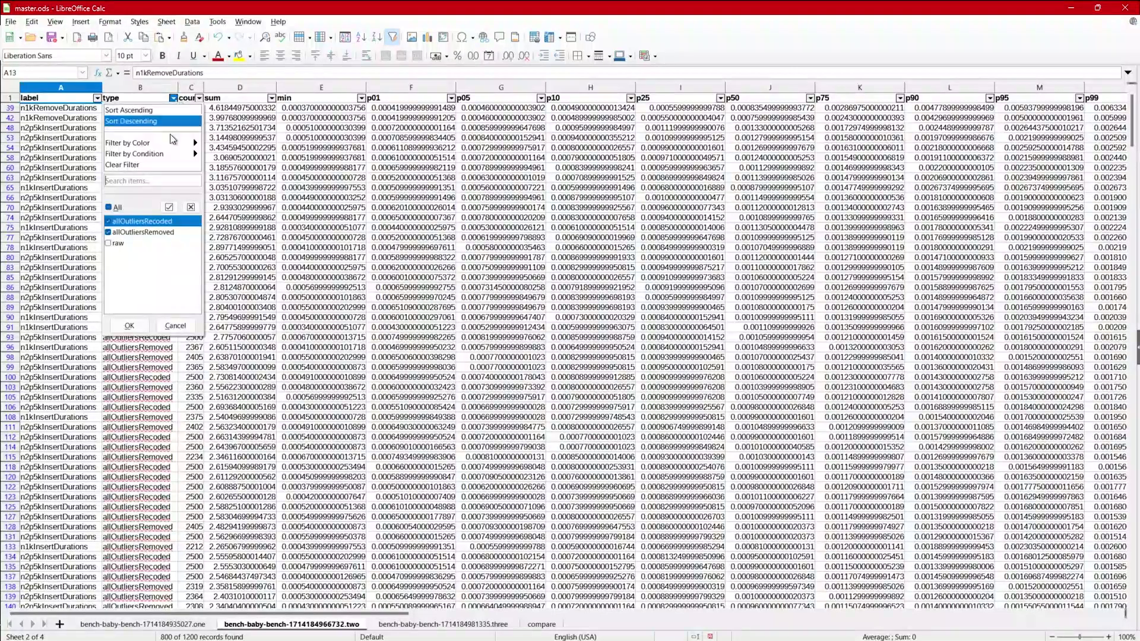
{"action": "left_click", "coordinate": [108, 242]}
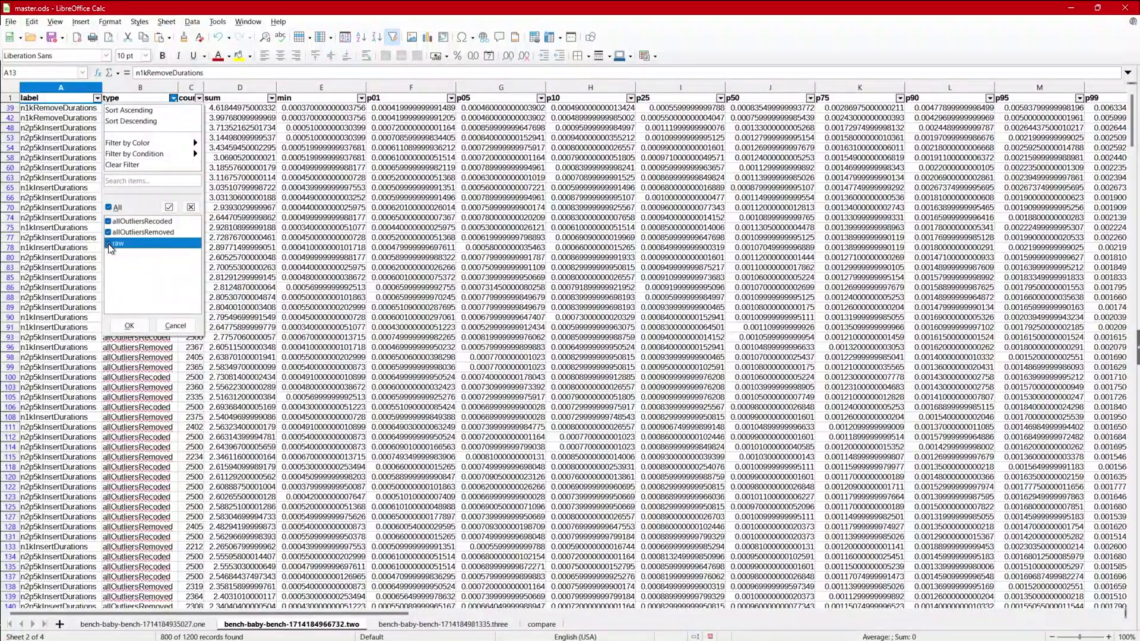
{"action": "left_click", "coordinate": [128, 327]}
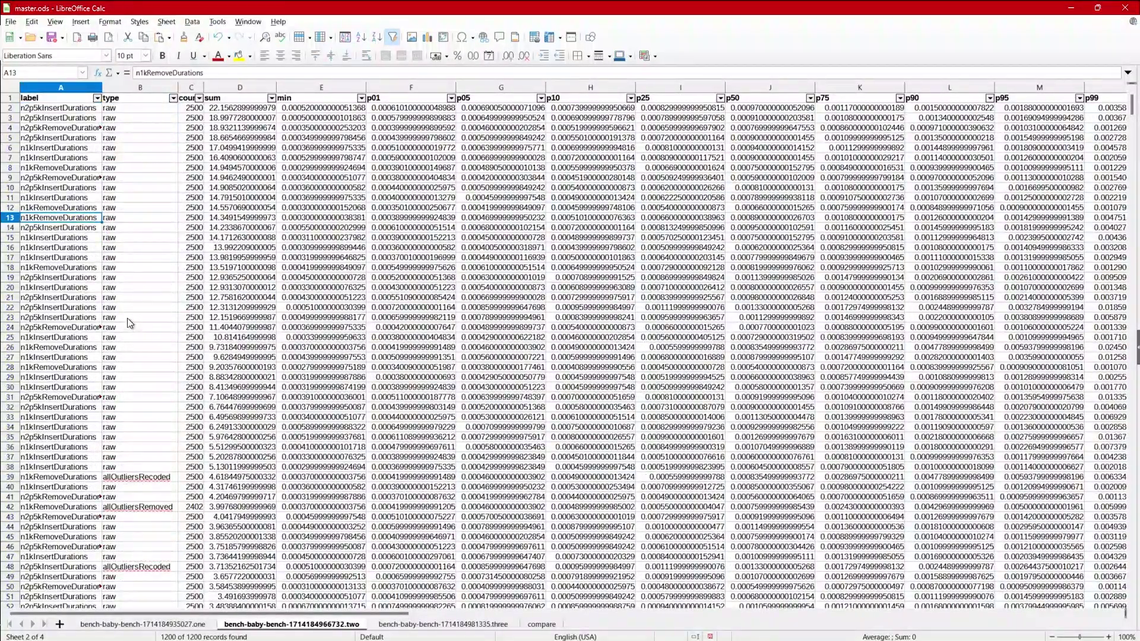
- Examine the raw records in the "two" sheet, selecting type cells B4:B15 and max cells O2:O19
{"action": "left_click_drag", "start_coordinate": [132, 128], "coordinate": [129, 235]}
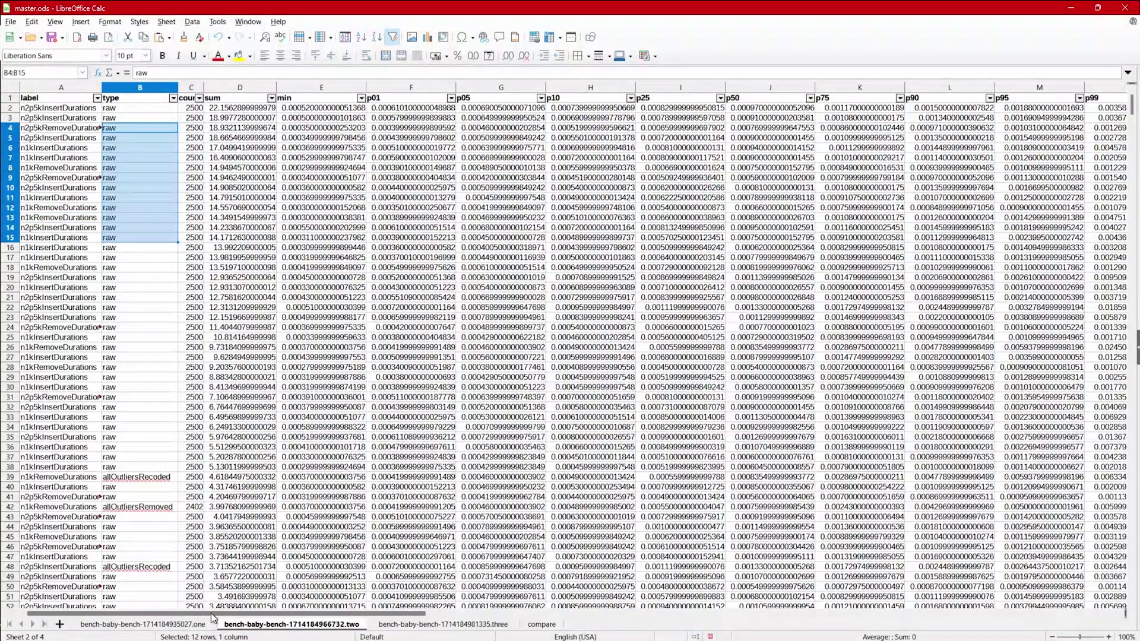
{"action": "left_click_drag", "start_coordinate": [205, 613], "coordinate": [436, 613]}
{"action": "left_click_drag", "start_coordinate": [689, 109], "coordinate": [665, 405]}
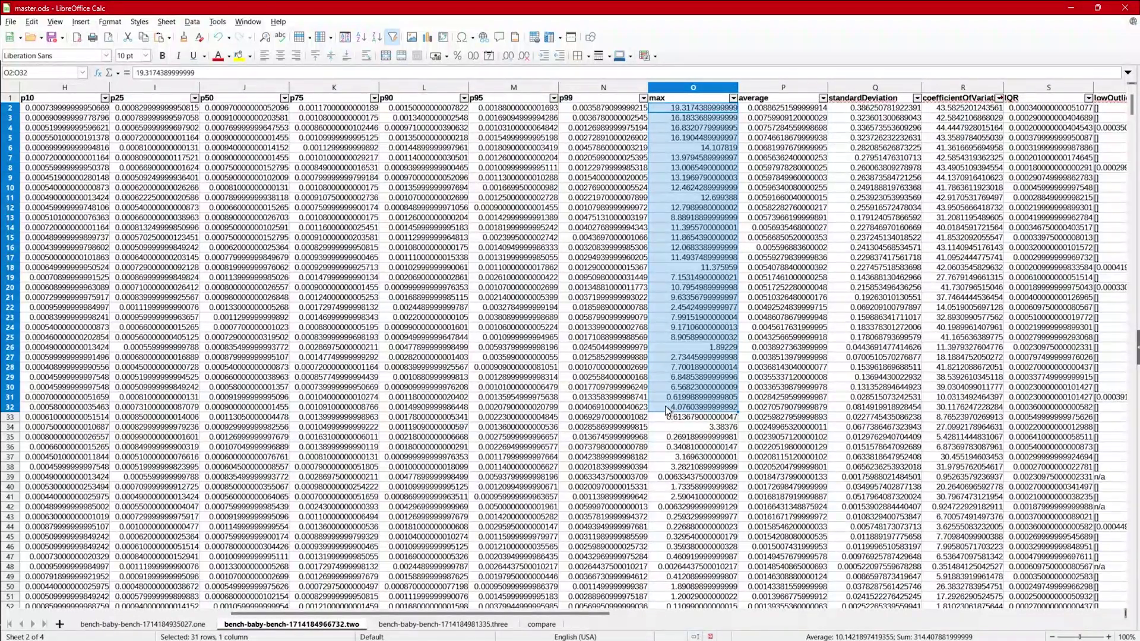
{"action": "left_click", "coordinate": [687, 239]}
{"action": "left_click", "coordinate": [708, 111]}
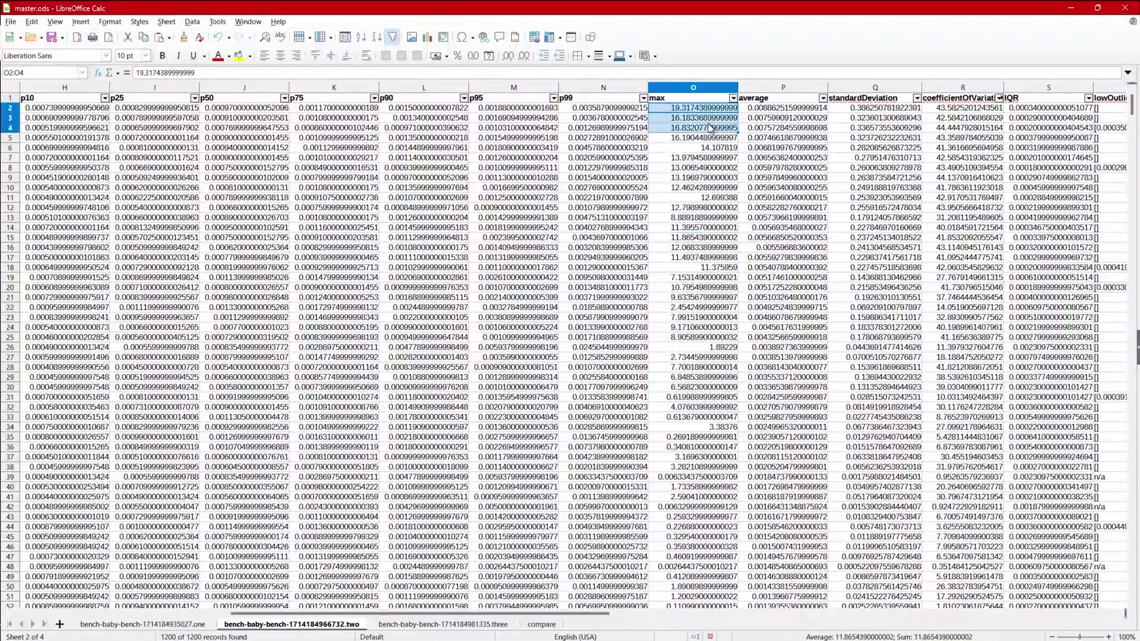
{"action": "left_click_drag", "start_coordinate": [708, 111], "coordinate": [695, 276]}
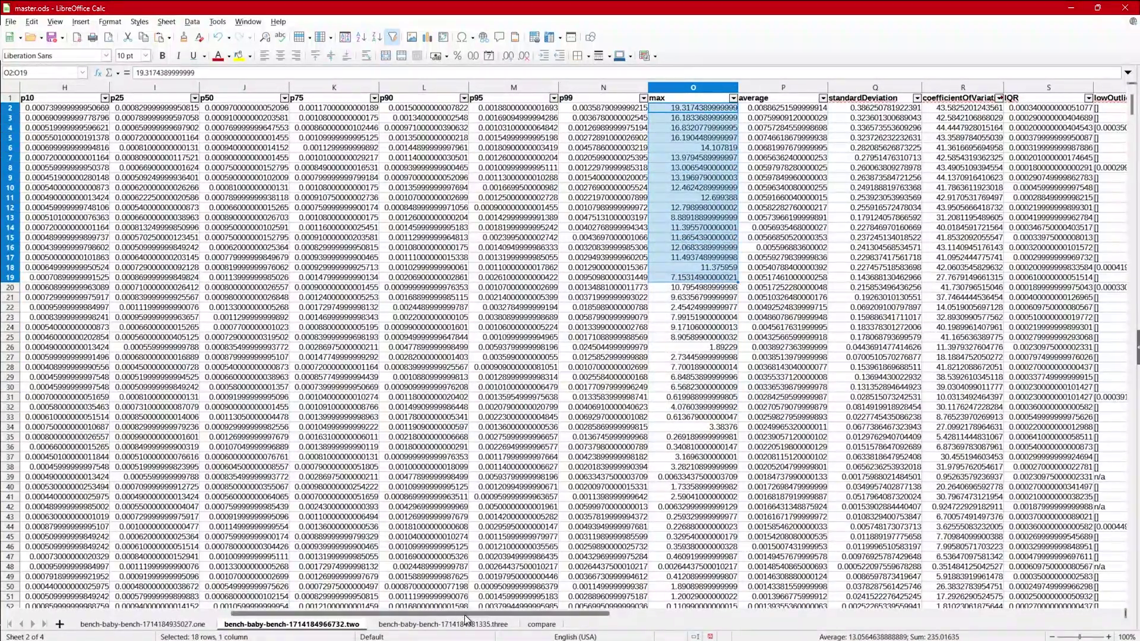
- Switch between the "one" and "two" sheets to compare their timing statistics, bringing the type column of "two" into view
{"action": "left_click", "coordinate": [189, 625]}
{"action": "left_click", "coordinate": [271, 625]}
{"action": "left_click", "coordinate": [180, 625]}
{"action": "left_click", "coordinate": [248, 623]}
{"action": "left_click_drag", "start_coordinate": [248, 618], "coordinate": [103, 604]}
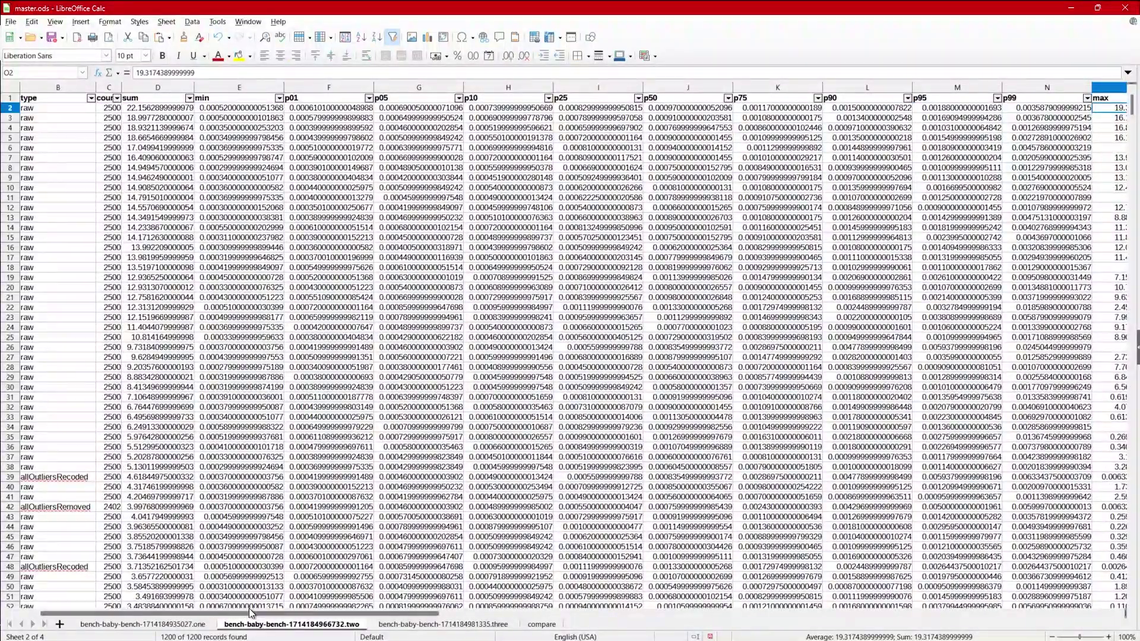
{"action": "left_click", "coordinate": [179, 624]}
{"action": "left_click", "coordinate": [247, 625]}
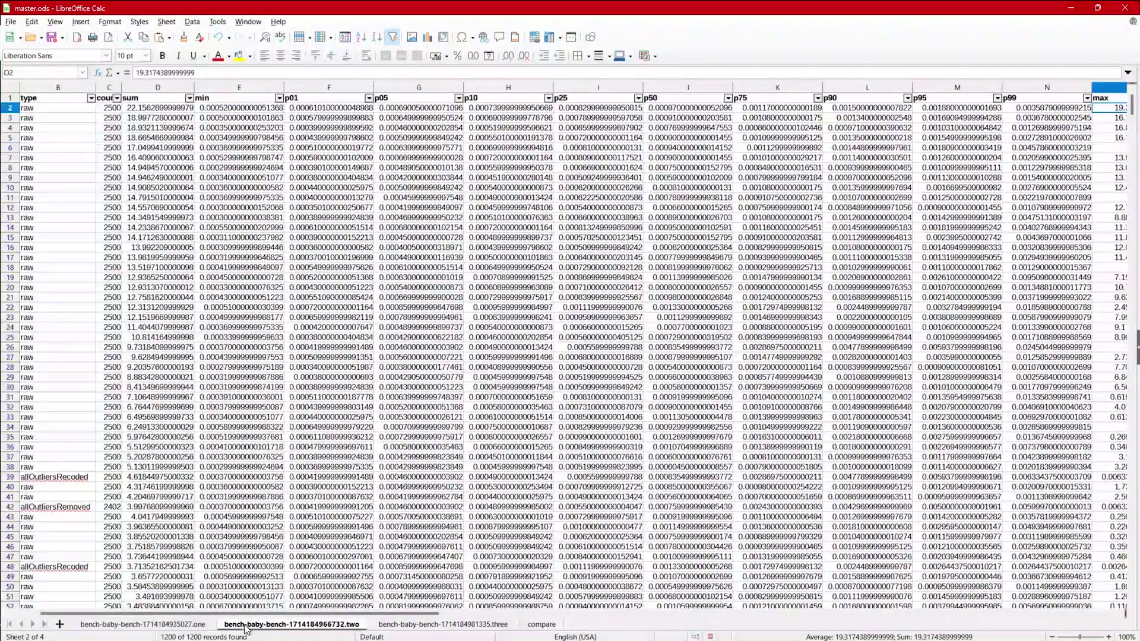
- Check the label and type columns of the "three" sheet and sort it by max in descending order
{"action": "left_click", "coordinate": [438, 625]}
{"action": "left_click_drag", "start_coordinate": [447, 611], "coordinate": [256, 612]}
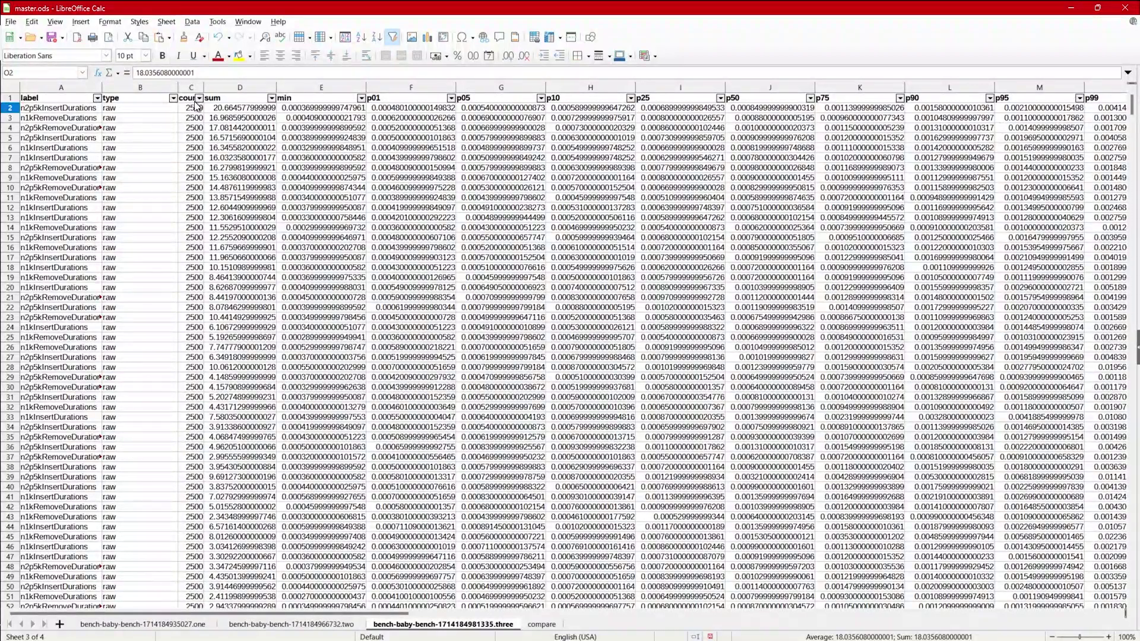
{"action": "left_click_drag", "start_coordinate": [398, 617], "coordinate": [505, 618]}
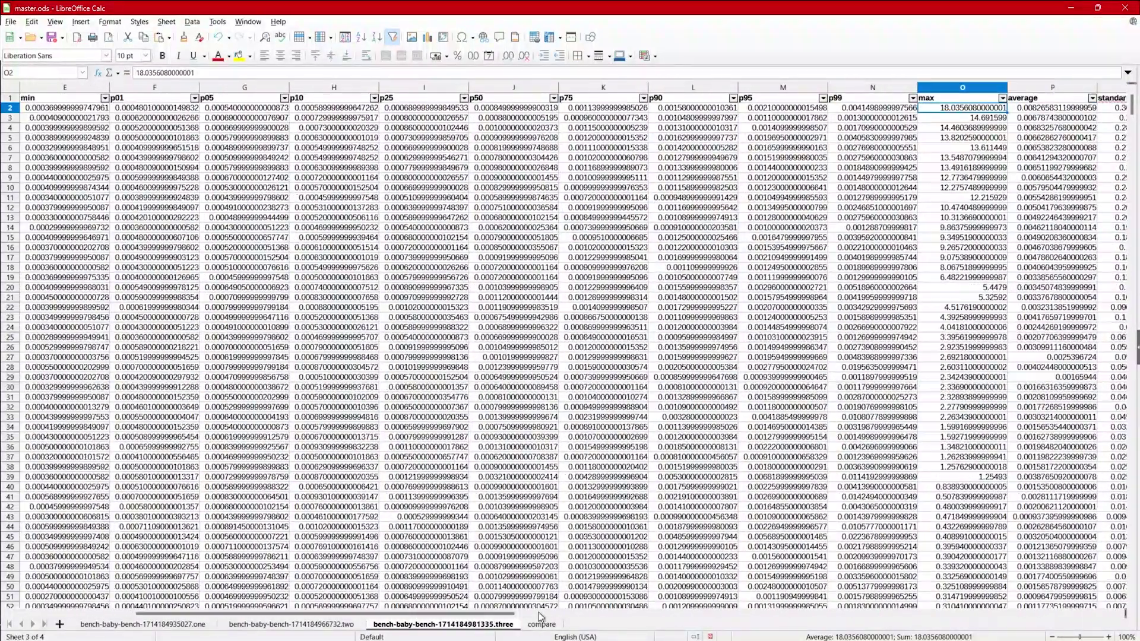
{"action": "left_click", "coordinate": [1004, 97]}
{"action": "left_click", "coordinate": [989, 117]}
- Confirm that all types are included in the "two" sheet's filter and sort it by max in descending order
{"action": "left_click", "coordinate": [321, 626]}
{"action": "left_click_drag", "start_coordinate": [399, 610], "coordinate": [388, 610]}
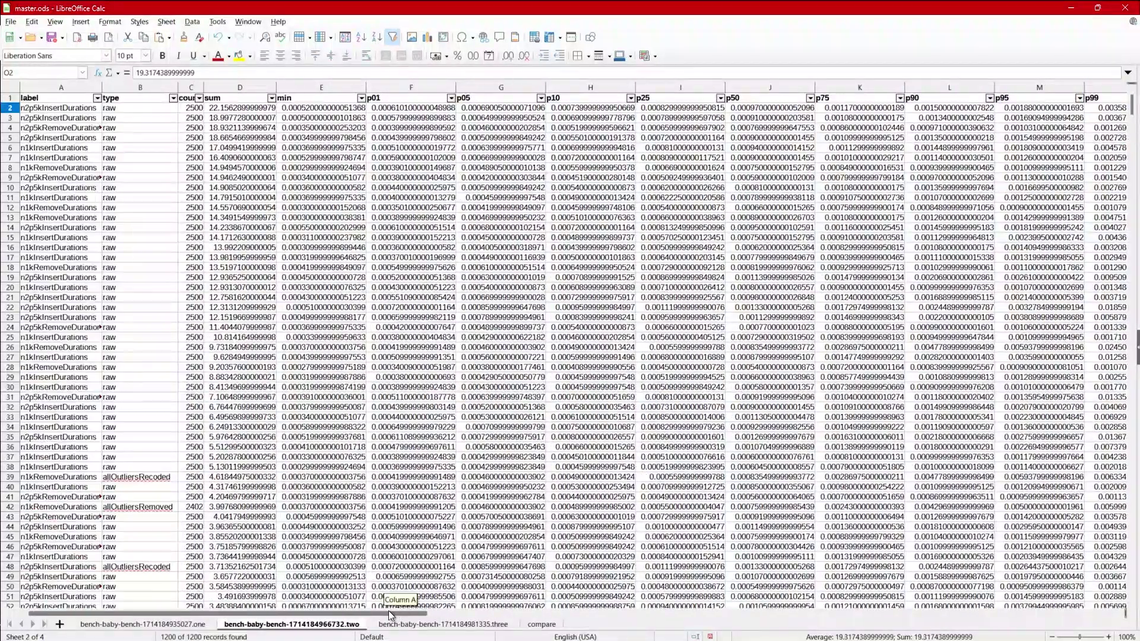
{"action": "left_click", "coordinate": [173, 98]}
{"action": "left_click", "coordinate": [127, 314]}
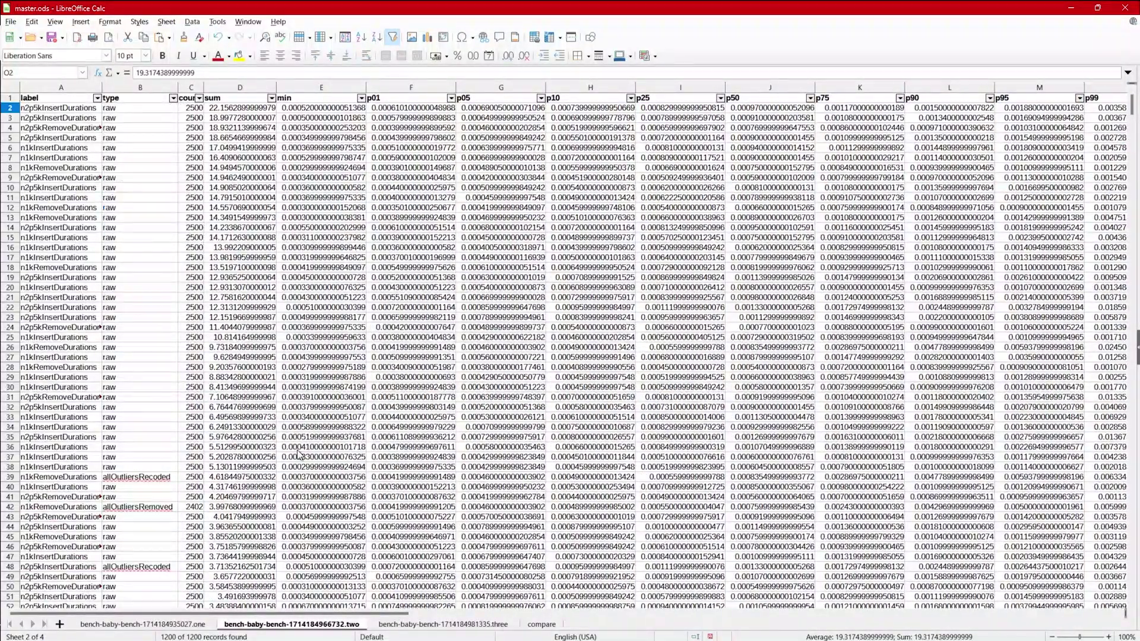
{"action": "left_click_drag", "start_coordinate": [377, 612], "coordinate": [505, 613]}
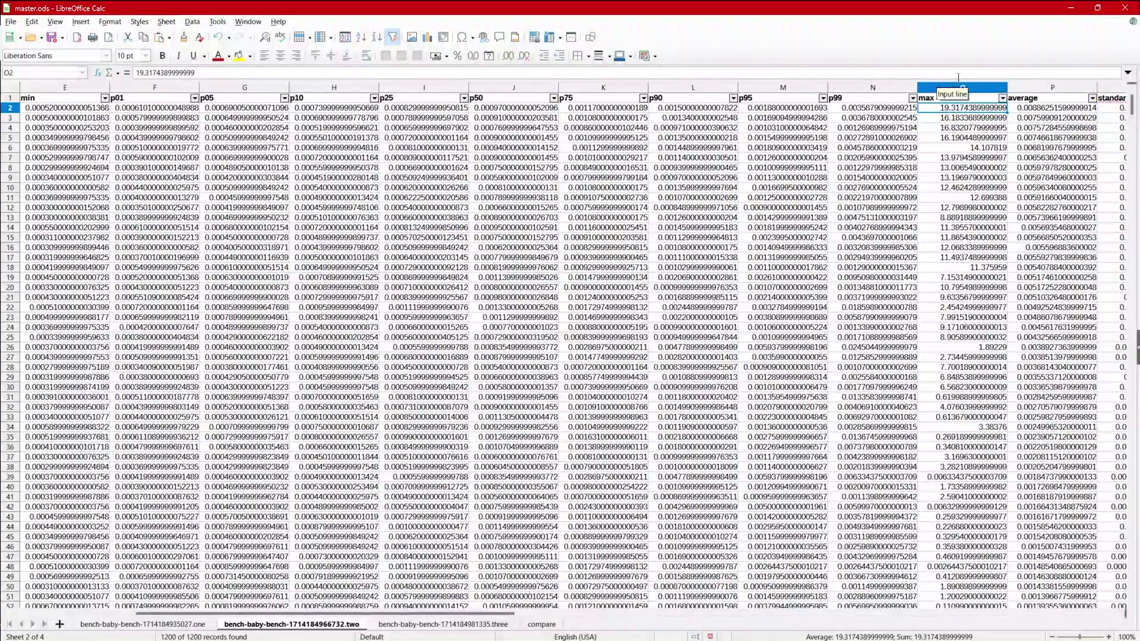
{"action": "left_click", "coordinate": [1002, 98]}
{"action": "left_click", "coordinate": [993, 119]}
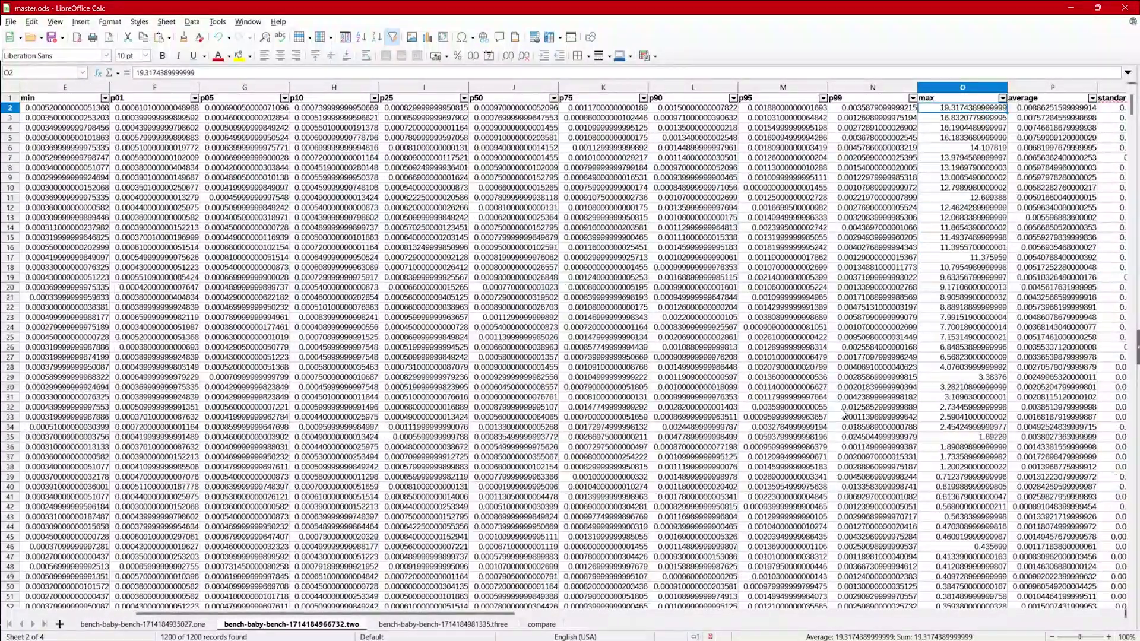
- Compare the max values of the "two" and "three" sheets, and sort "three" by average in descending order
{"action": "left_click", "coordinate": [435, 624]}
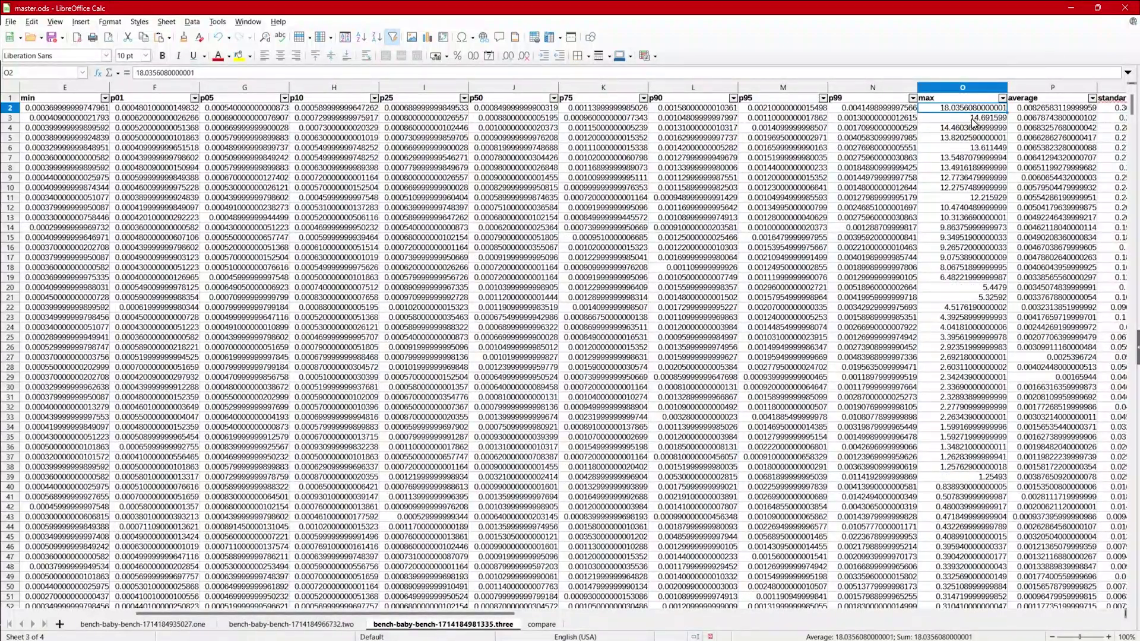
{"action": "left_click", "coordinate": [303, 624]}
{"action": "left_click", "coordinate": [404, 625]}
{"action": "left_click_drag", "start_coordinate": [412, 614], "coordinate": [449, 613]}
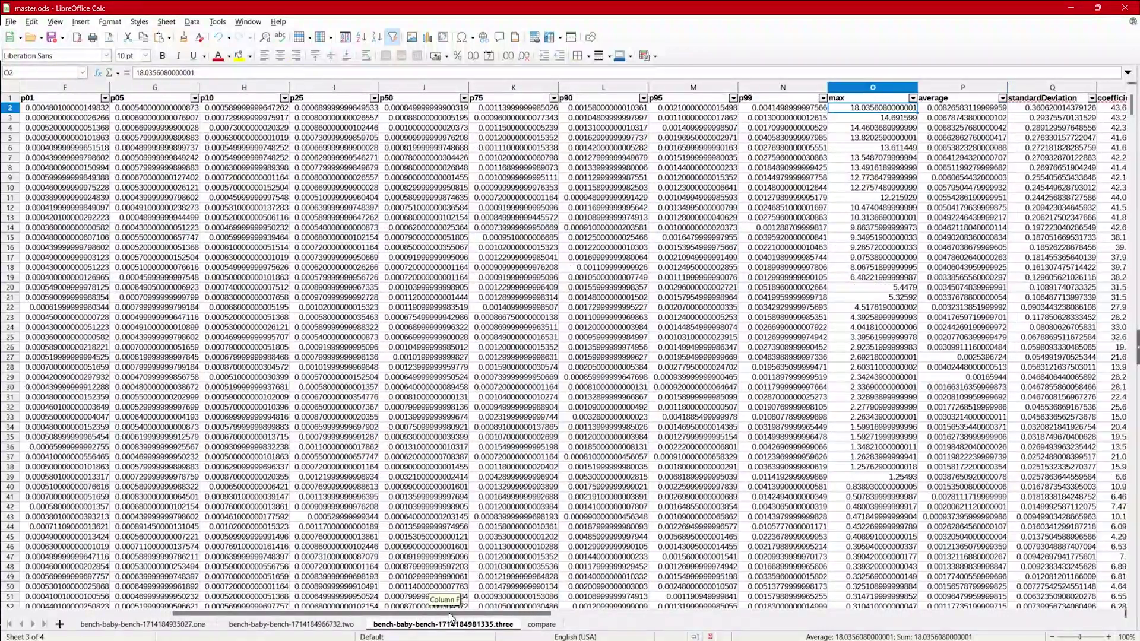
{"action": "left_click", "coordinate": [1003, 98]}
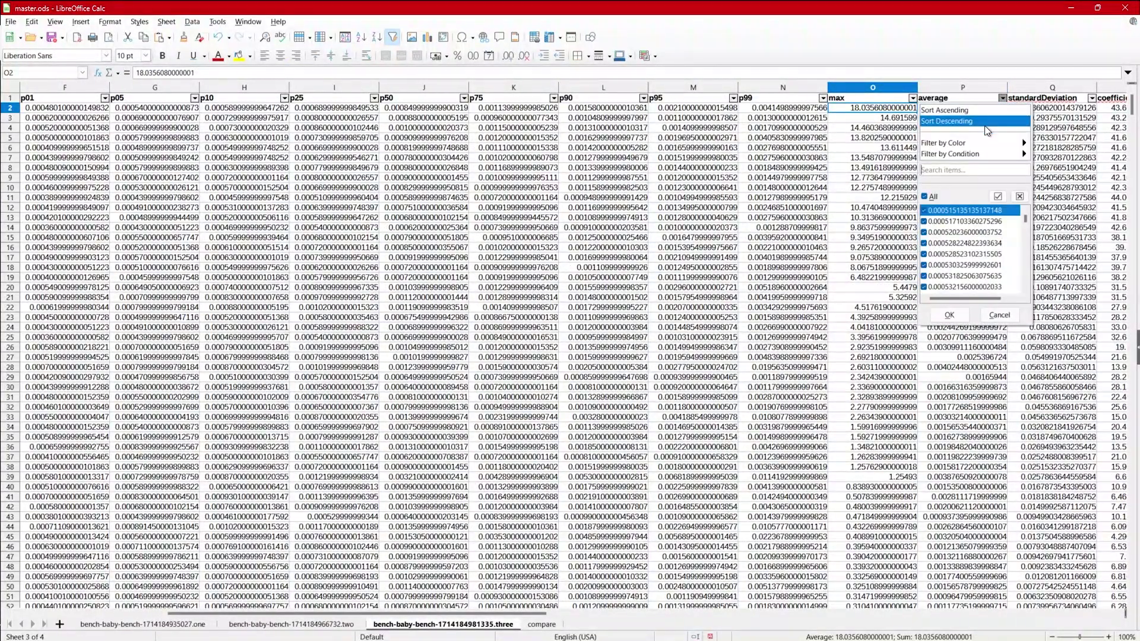
{"action": "left_click", "coordinate": [1004, 126]}
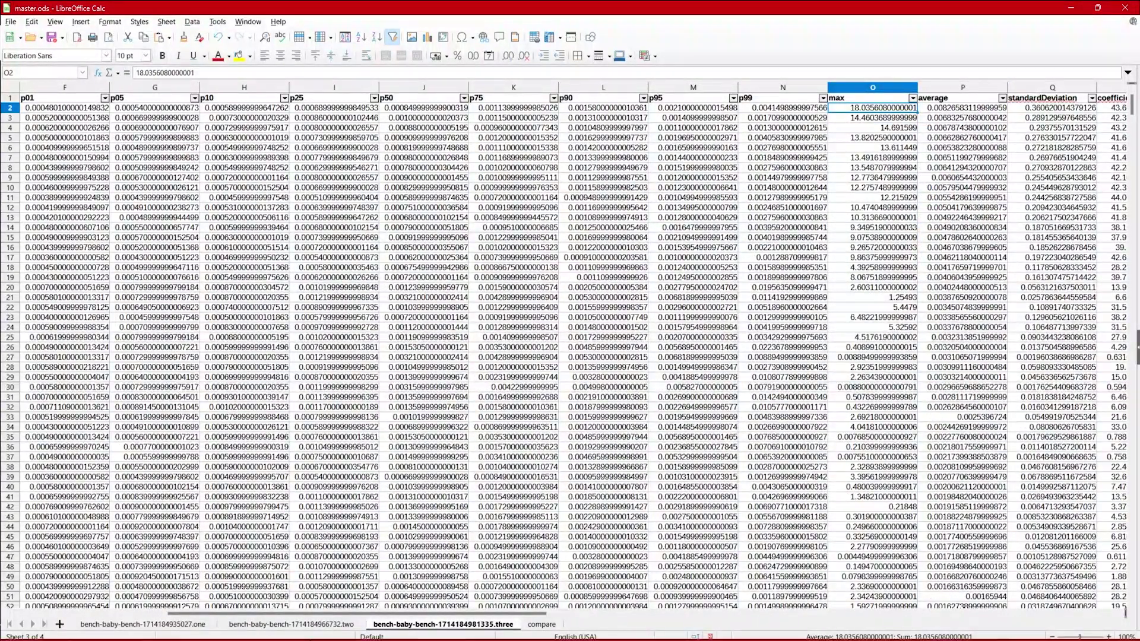
- Sort all records in the "two" sheet by average in descending order
{"action": "left_click", "coordinate": [291, 625]}
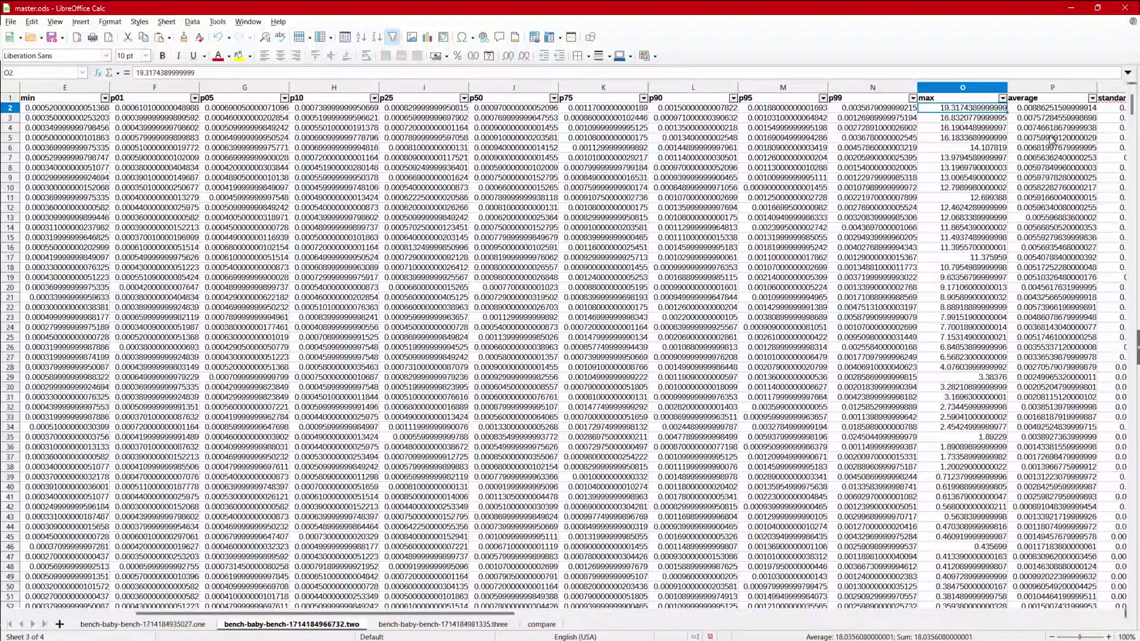
{"action": "left_click", "coordinate": [1093, 99]}
{"action": "left_click", "coordinate": [1063, 121]}
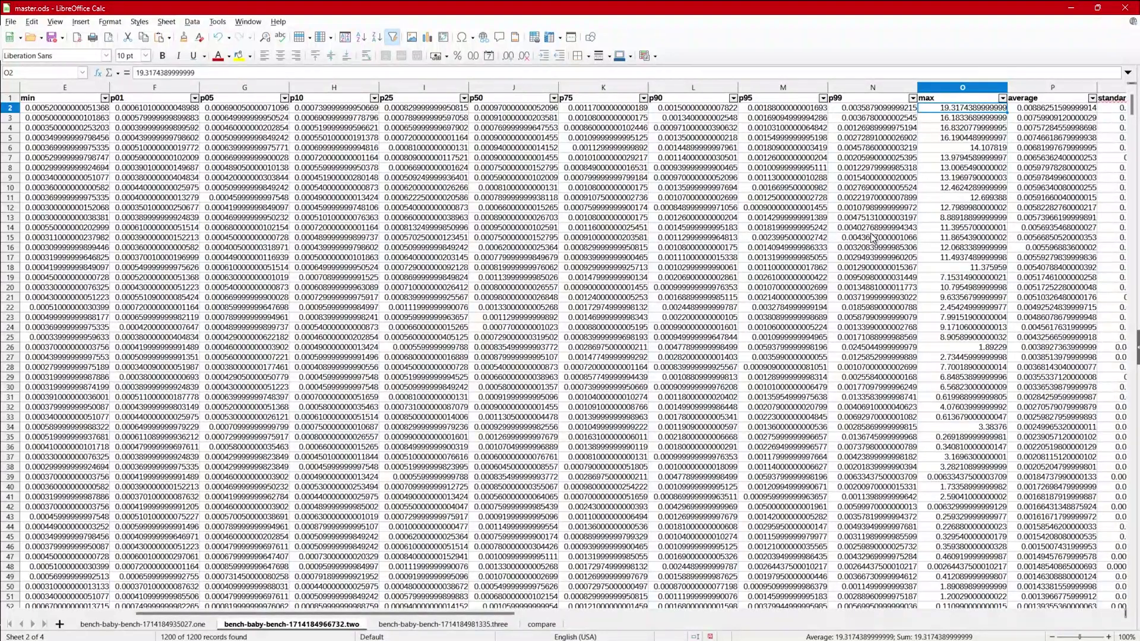
- Sort the "three" sheet by its average column in ascending order
{"action": "left_click", "coordinate": [439, 625]}
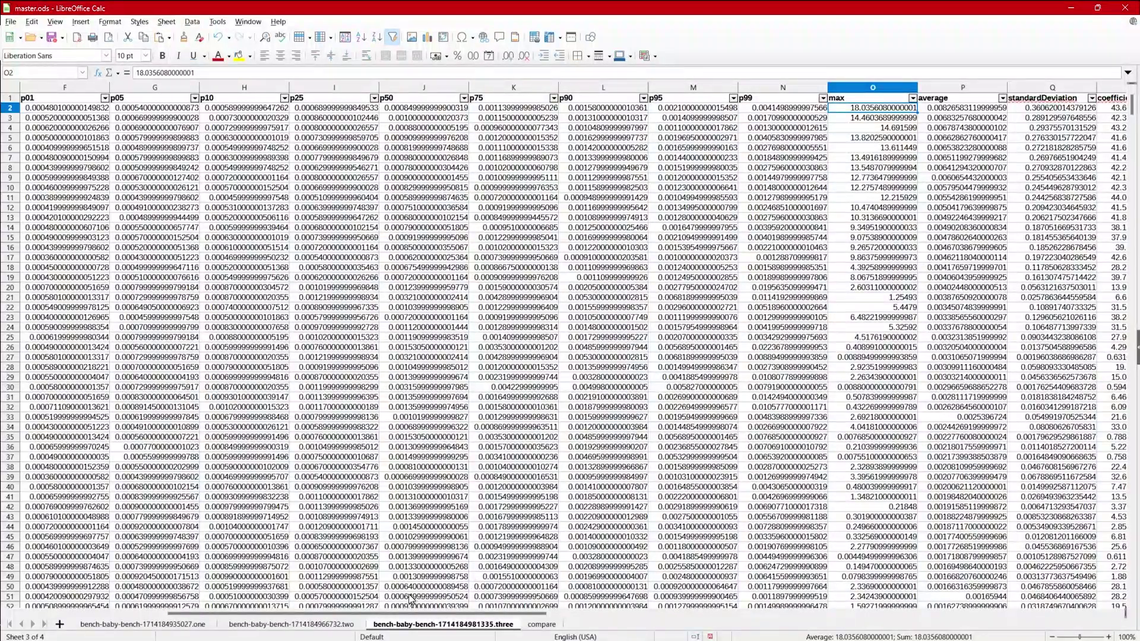
{"action": "left_click", "coordinate": [1002, 99]}
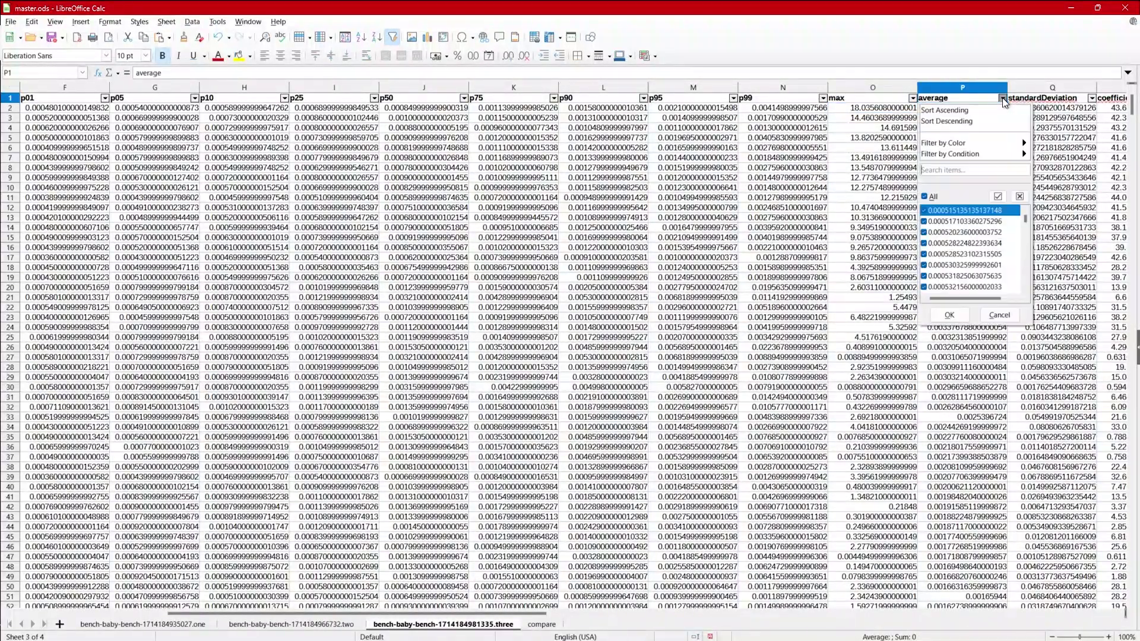
{"action": "left_click", "coordinate": [1000, 108]}
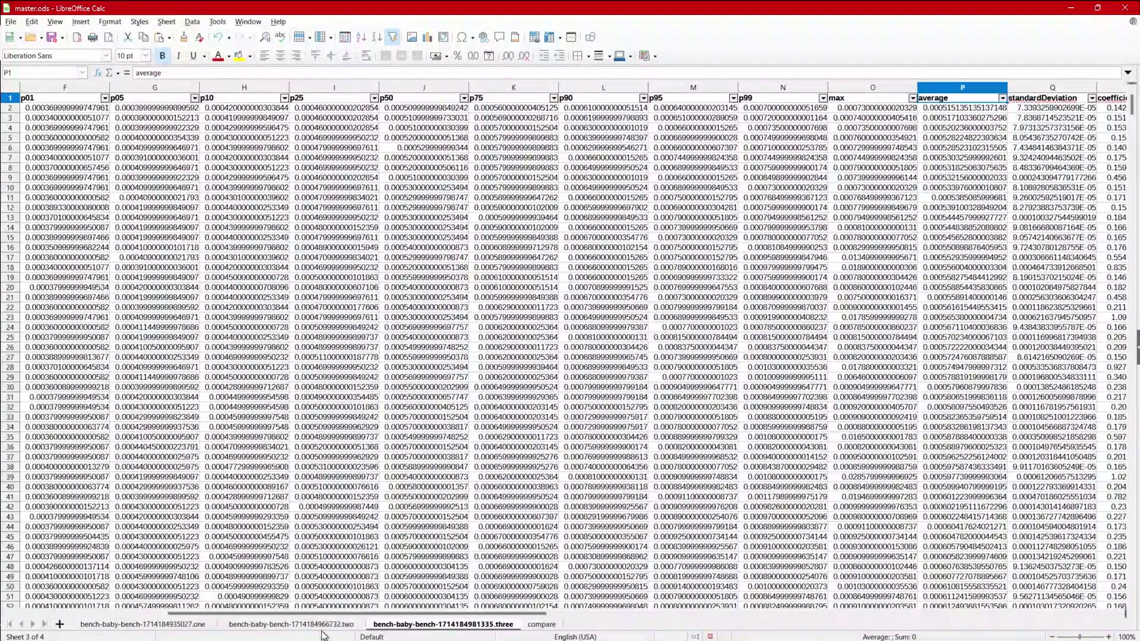
- Sort the "two" sheet by its max column in ascending order
{"action": "left_click", "coordinate": [333, 625]}
{"action": "left_click", "coordinate": [1002, 98]}
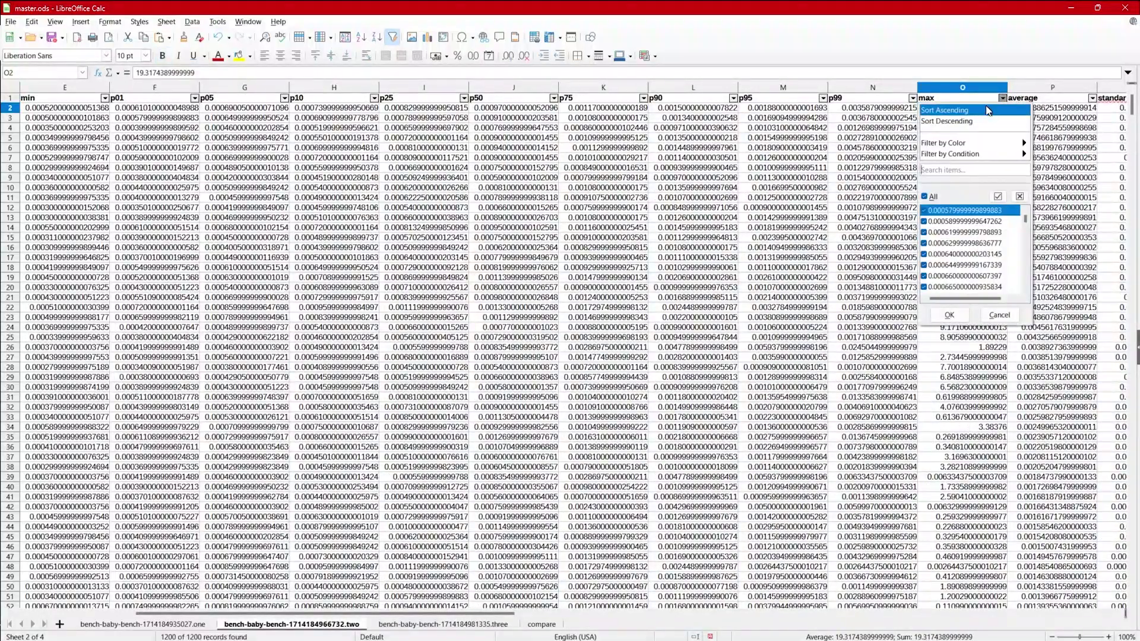
{"action": "left_click", "coordinate": [974, 109]}
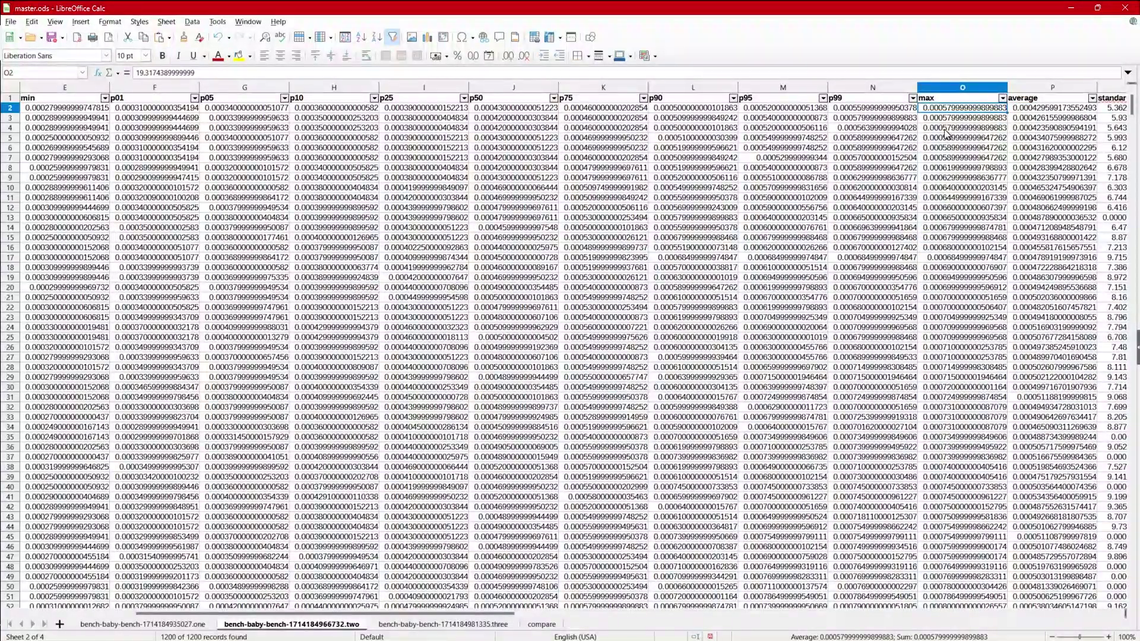
- Examine the labels, types and percentile columns of the "three" sheet's records, sorted by average
{"action": "left_click", "coordinate": [431, 624]}
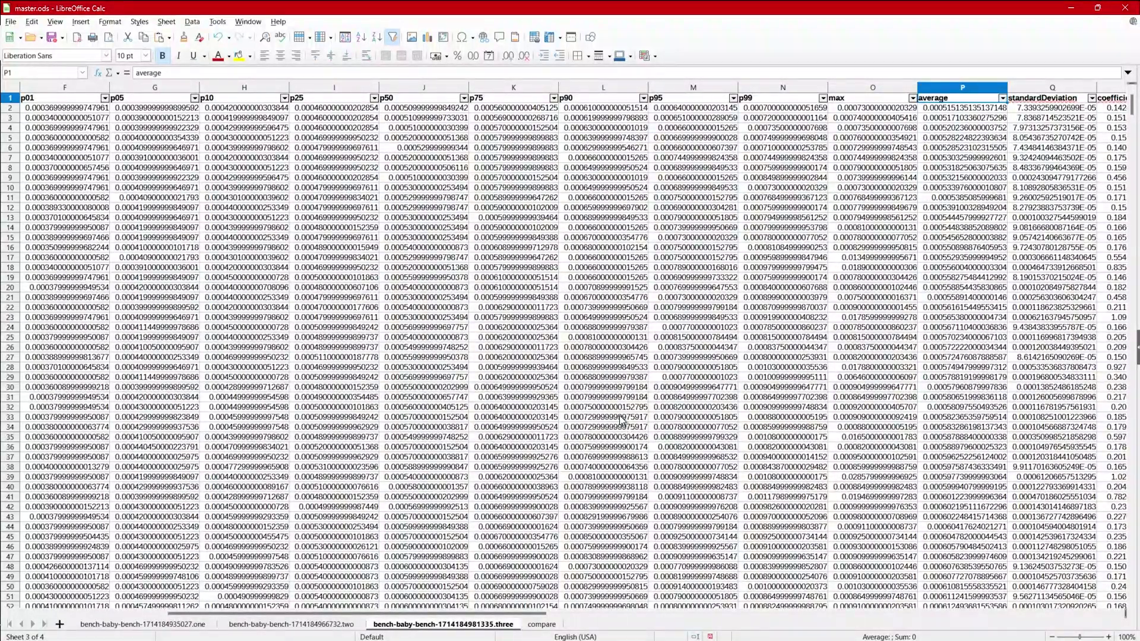
{"action": "left_click_drag", "start_coordinate": [508, 614], "coordinate": [288, 623]}
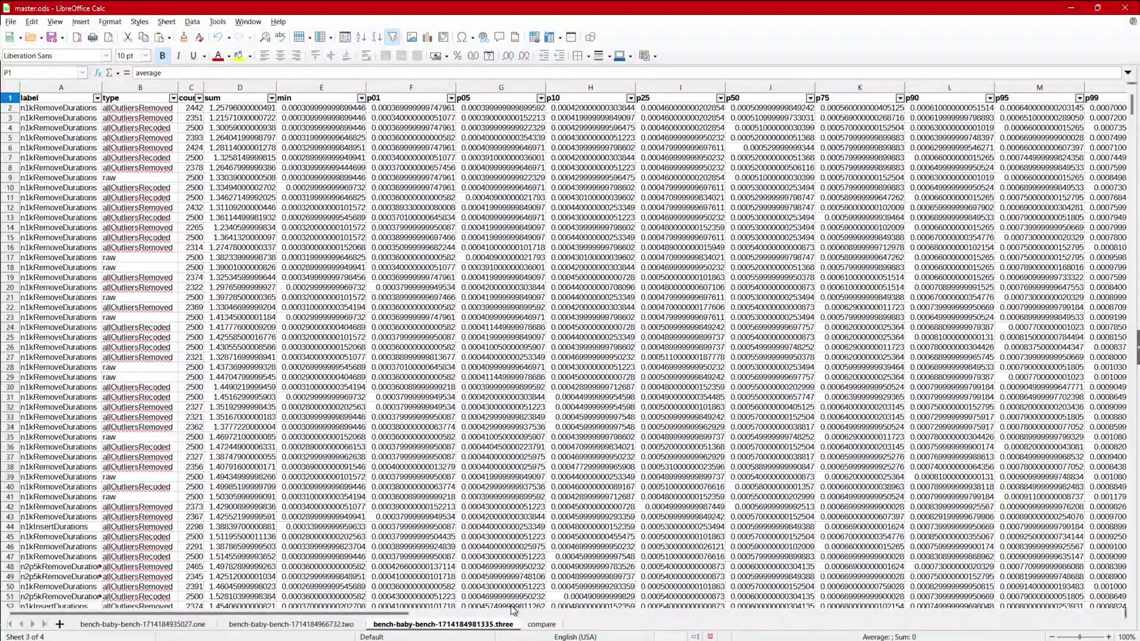
{"action": "scroll", "coordinate": [553, 547], "scroll_direction": "down", "scroll_amount": 15}
{"action": "scroll", "coordinate": [552, 547], "scroll_direction": "down", "scroll_amount": 20}
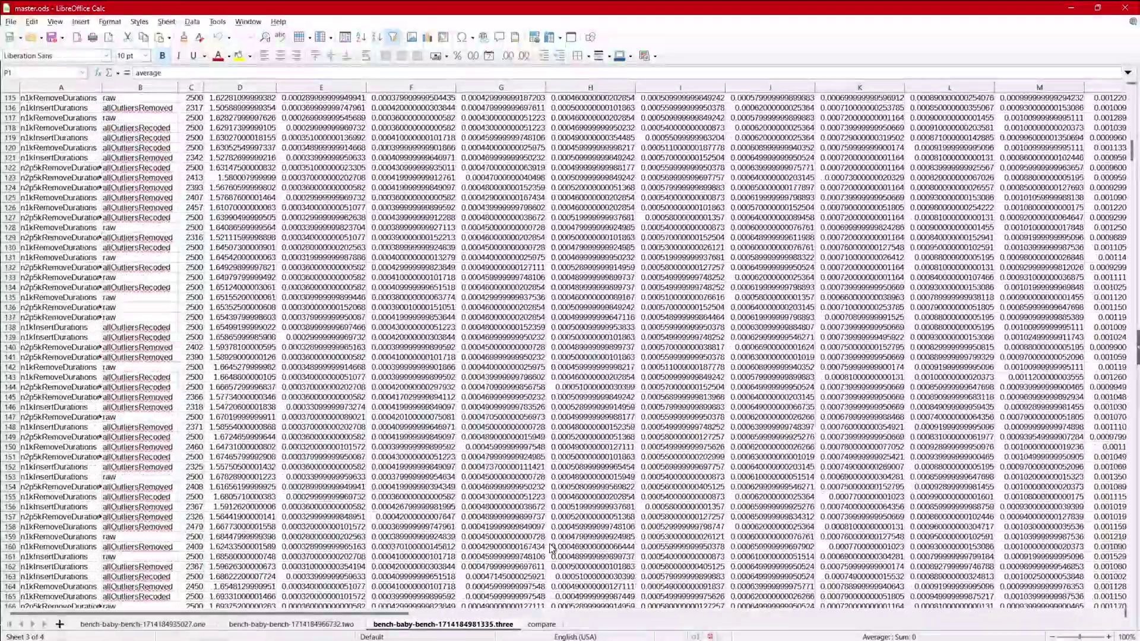
{"action": "scroll", "coordinate": [552, 548], "scroll_direction": "up", "scroll_amount": 20}
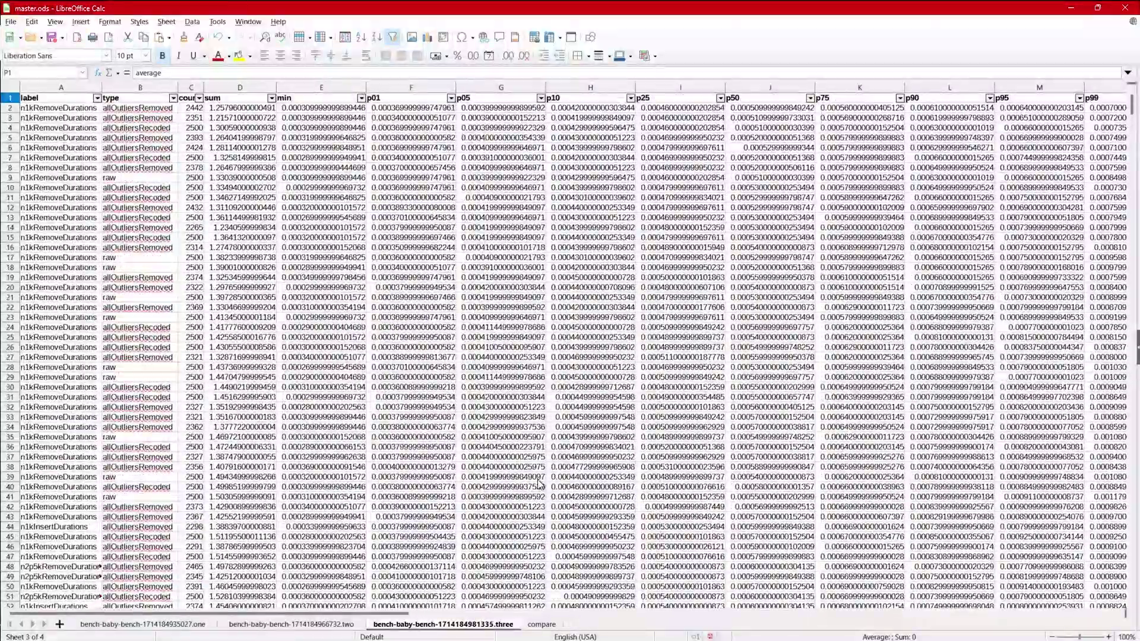
{"action": "mouse_move", "coordinate": [361, 611]}
{"action": "left_mouse_down"}
{"action": "mouse_move", "coordinate": [634, 623]}
{"action": "mouse_move", "coordinate": [689, 614]}
{"action": "mouse_move", "coordinate": [356, 618]}
{"action": "left_mouse_up"}
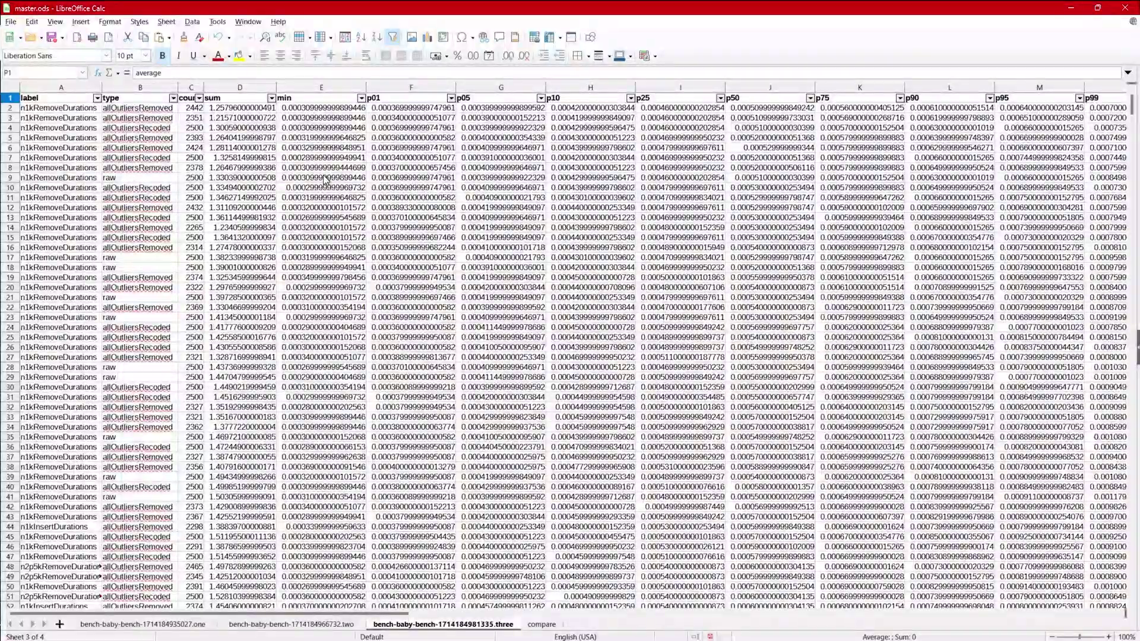
- Create a new blank spreadsheet and maximize its window
{"action": "left_click", "coordinate": [11, 22]}
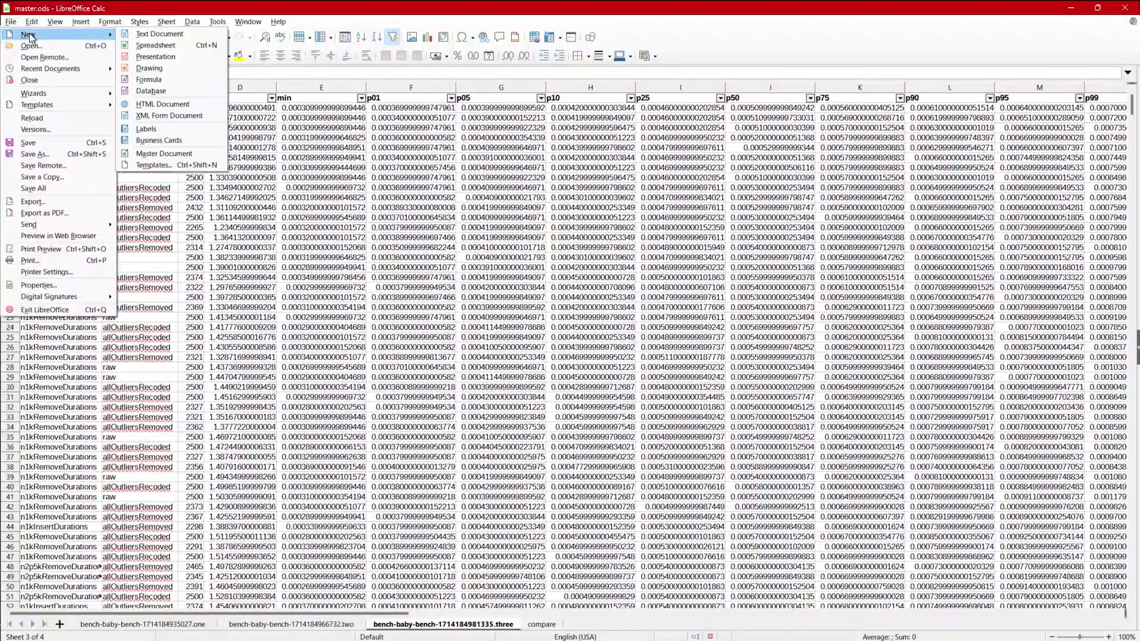
{"action": "left_click", "coordinate": [59, 24]}
{"action": "left_click", "coordinate": [10, 21]}
{"action": "mouse_move", "coordinate": [76, 38]}
{"action": "left_click", "coordinate": [156, 45]}
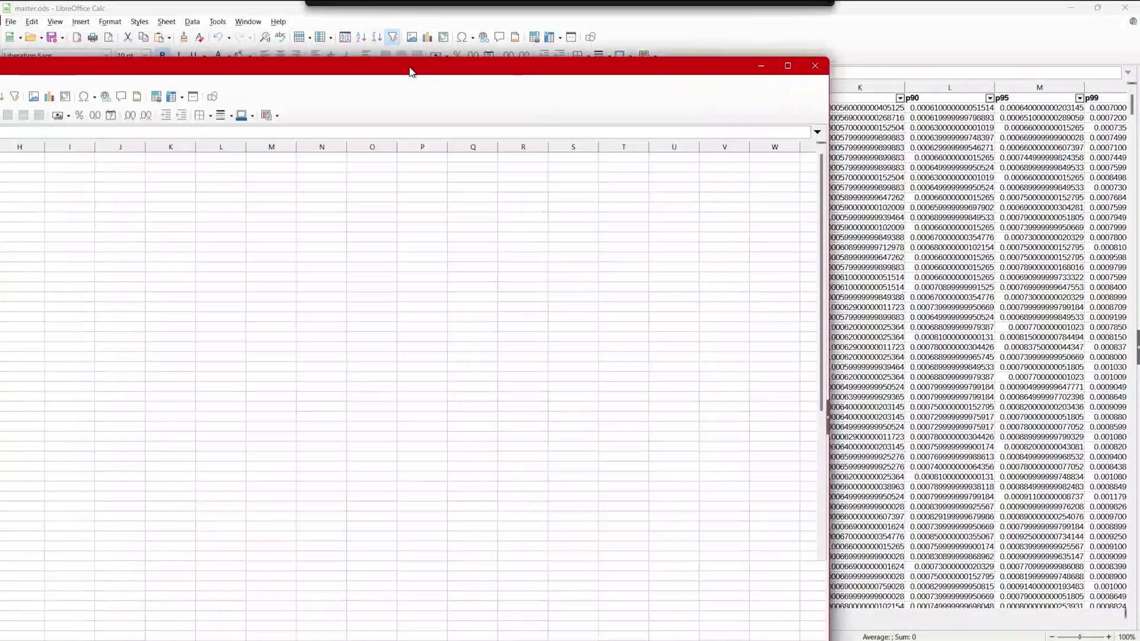
{"action": "left_click_drag", "start_coordinate": [413, 72], "coordinate": [840, 124]}
{"action": "double_click", "coordinate": [804, 122]}
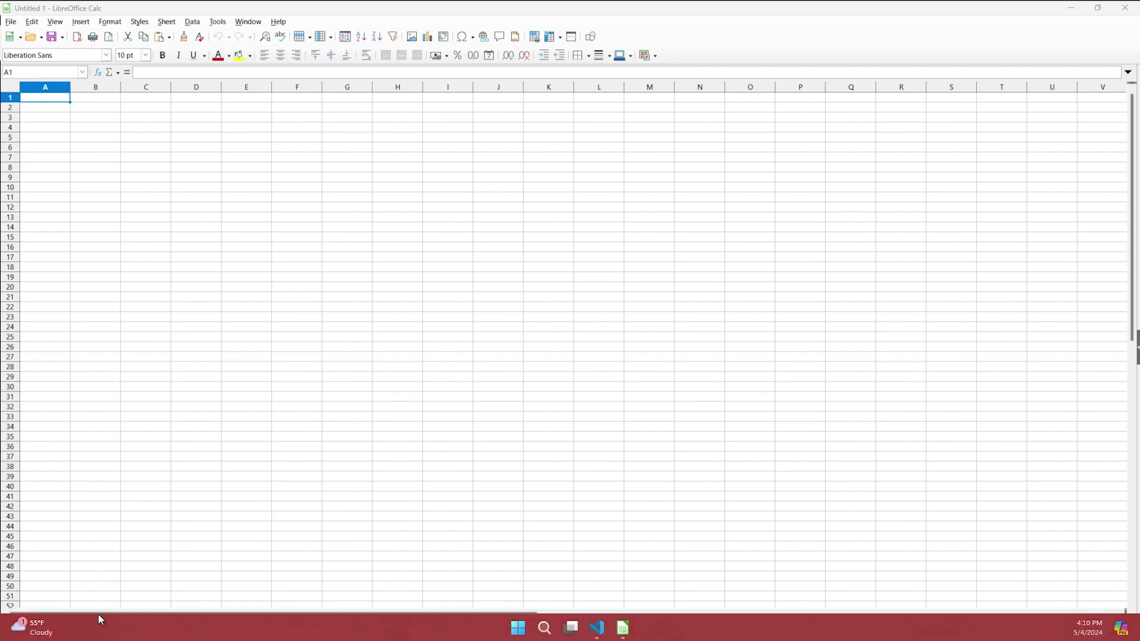
- Rename the new spreadsheet's only sheet as "one"
{"action": "right_click", "coordinate": [76, 624]}
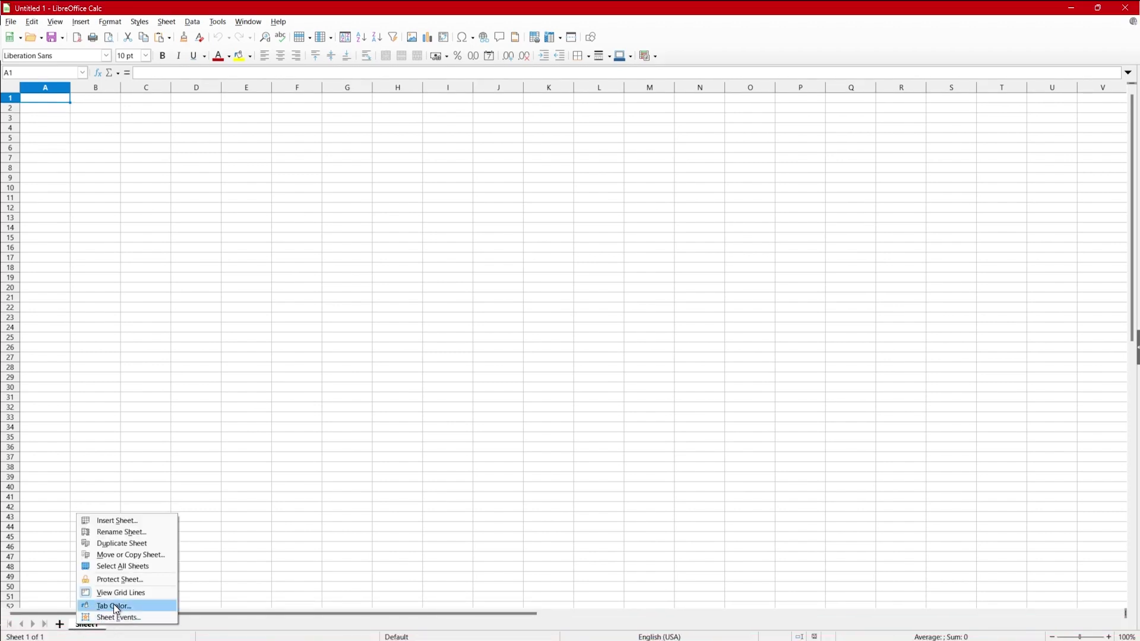
{"action": "left_click", "coordinate": [135, 531]}
{"action": "type", "text": "one"}
{"action": "key", "text": "Return"}
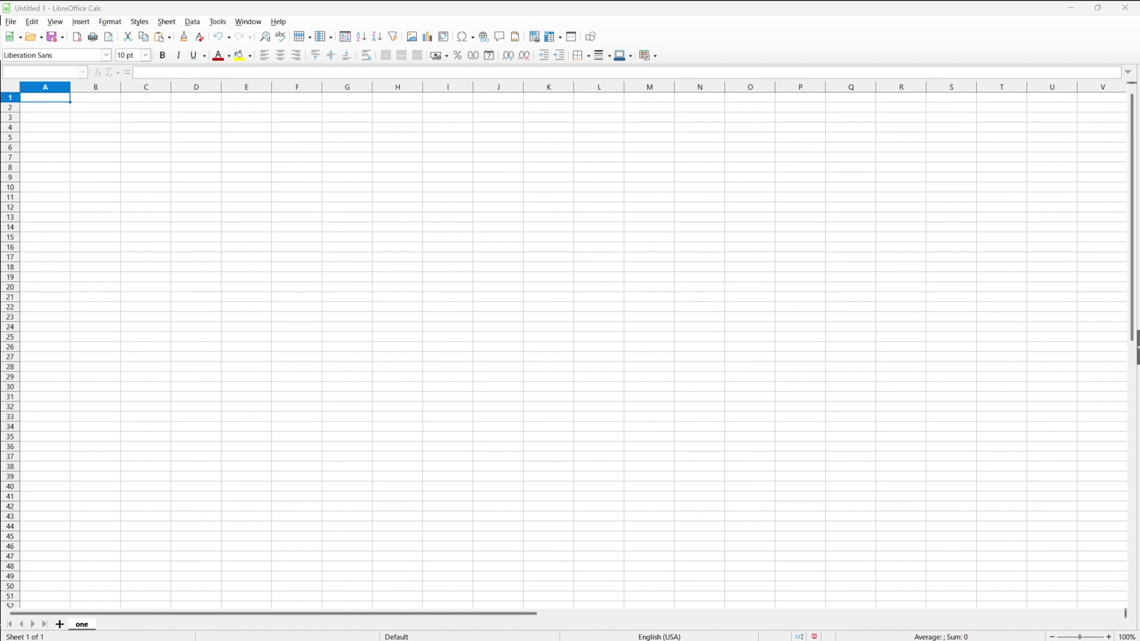
- Paste the copied benchmark results into the "one" sheet, starting at cell A1
{"action": "left_click", "coordinate": [116, 170]}
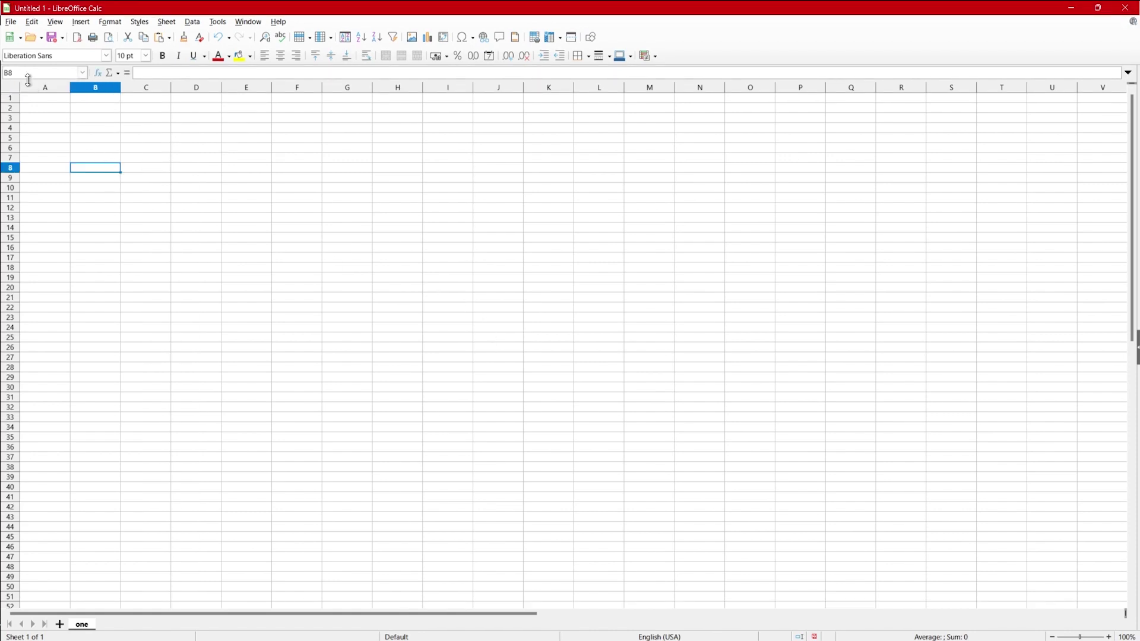
{"action": "left_click", "coordinate": [50, 99]}
{"action": "key", "text": "ctrl+v"}
- Add an AutoFilter to header range A1:T1 of the "one" sheet and look over the pasted records
{"action": "left_click_drag", "start_coordinate": [77, 101], "coordinate": [1081, 101]}
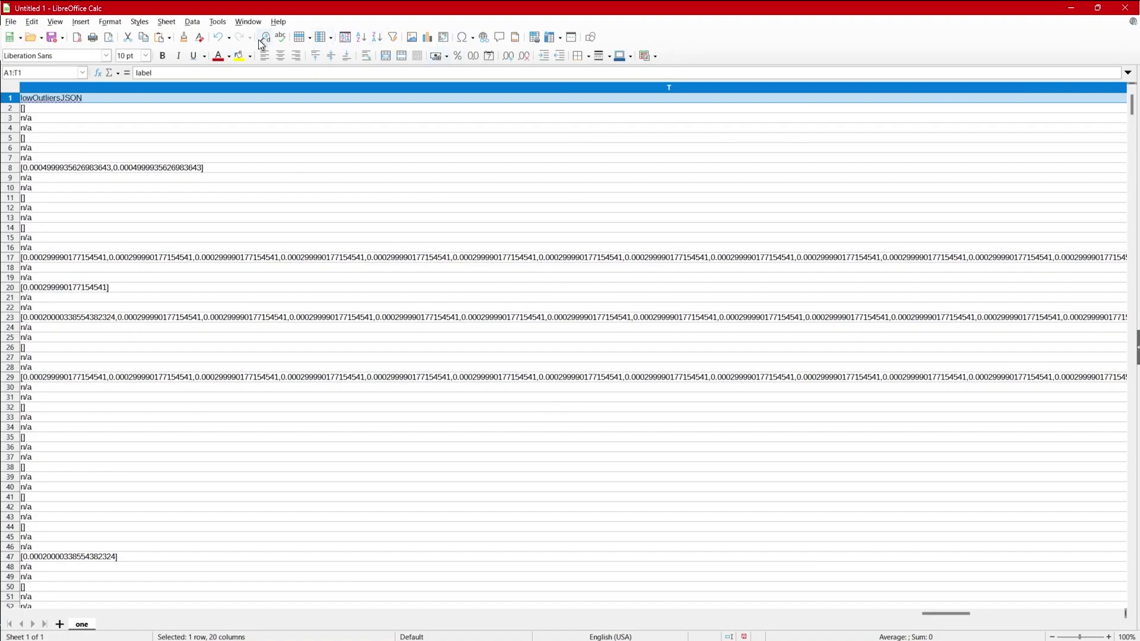
{"action": "left_click", "coordinate": [190, 22]}
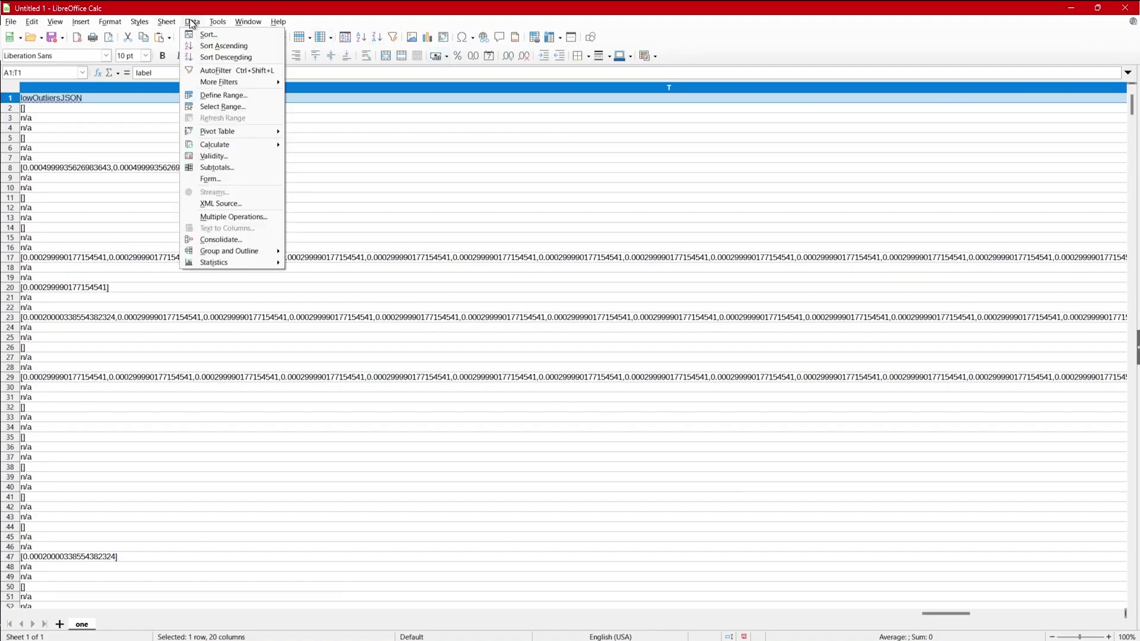
{"action": "left_click", "coordinate": [214, 71]}
{"action": "left_click_drag", "start_coordinate": [950, 612], "coordinate": [113, 614]}
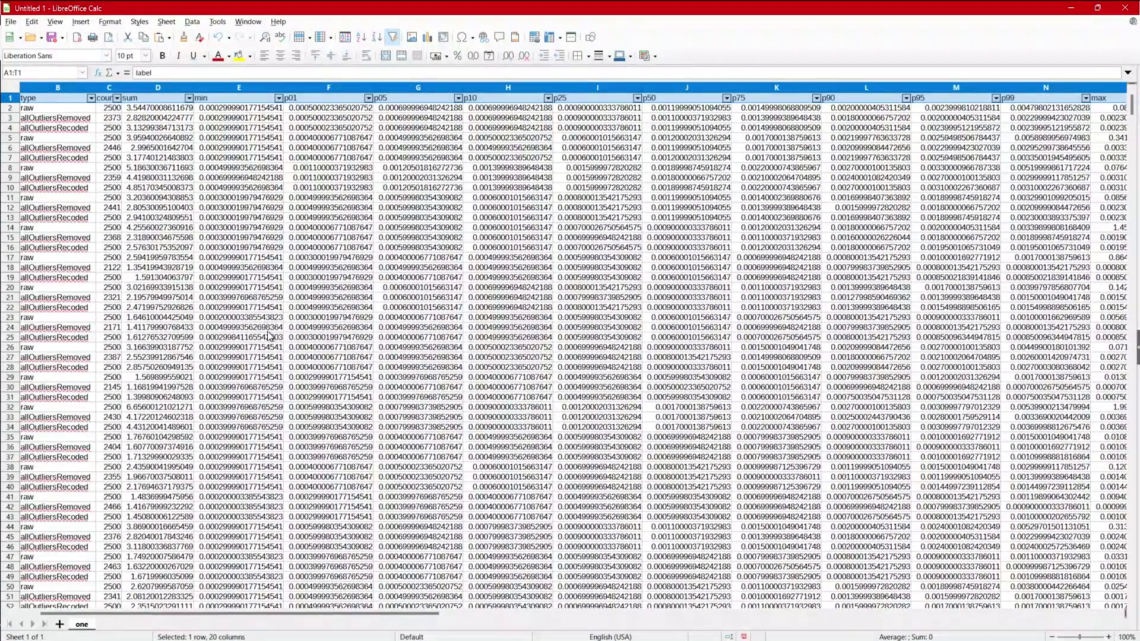
{"action": "scroll", "coordinate": [234, 343], "scroll_direction": "down", "scroll_amount": 6}
{"action": "scroll", "coordinate": [234, 343], "scroll_direction": "up", "scroll_amount": 6}
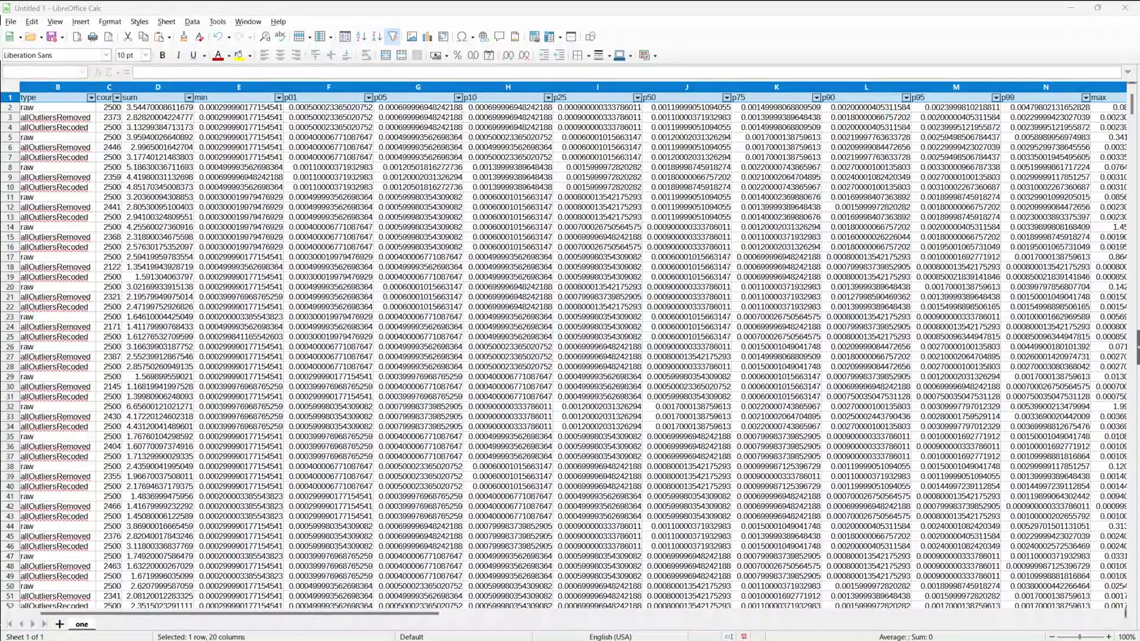
- Add a sheet named "two" and paste the copied benchmark results into it from cell A1
{"action": "left_click", "coordinate": [59, 624]}
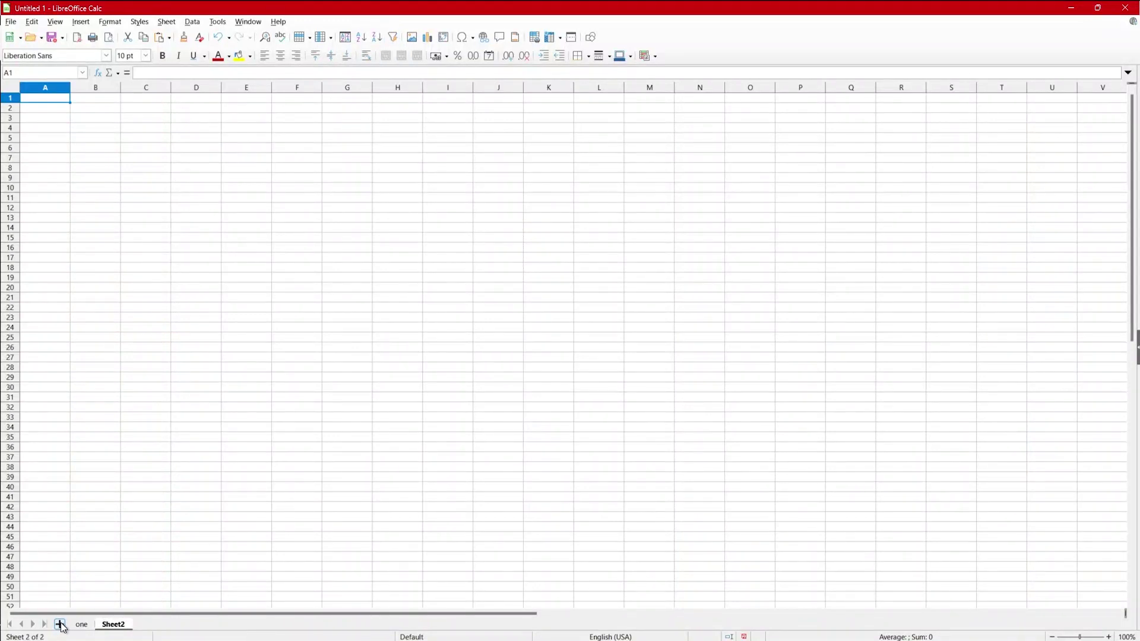
{"action": "right_click", "coordinate": [117, 624]}
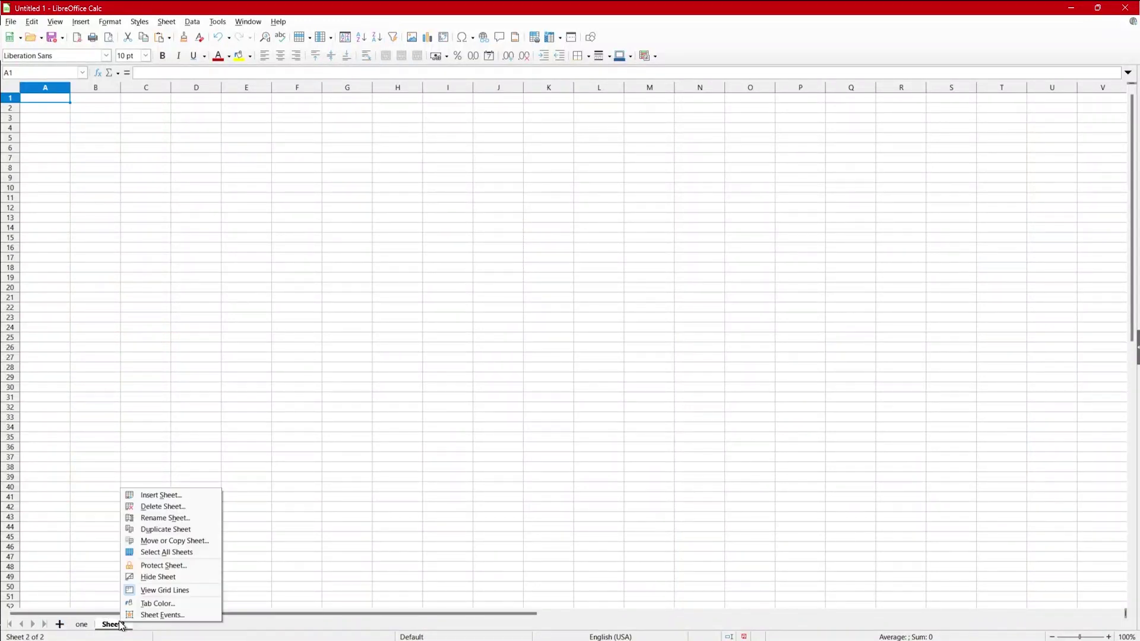
{"action": "left_click", "coordinate": [191, 519]}
{"action": "type", "text": "two"}
{"action": "key", "text": "Return"}
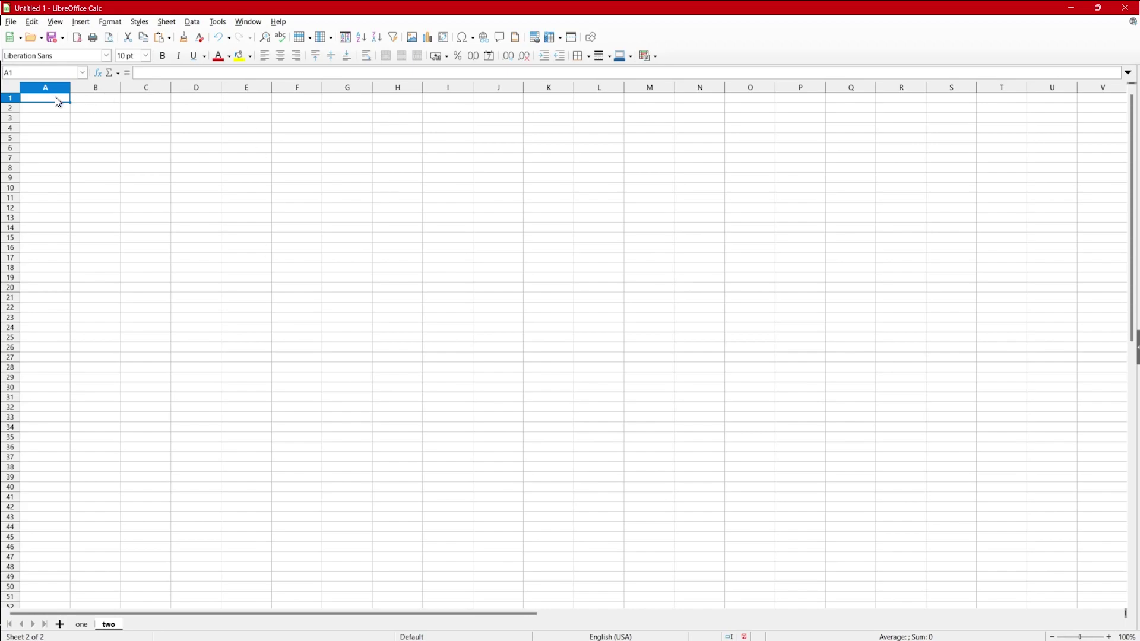
{"action": "key", "text": "ctrl+v"}
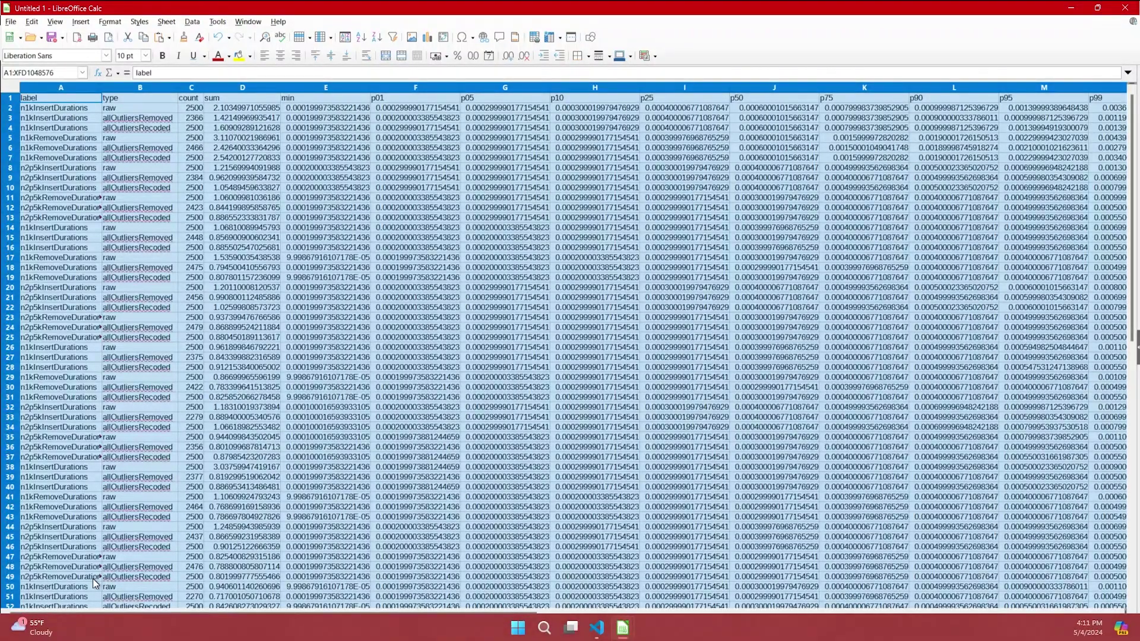
- Add a third sheet and name it "three"
{"action": "left_click", "coordinate": [60, 624]}
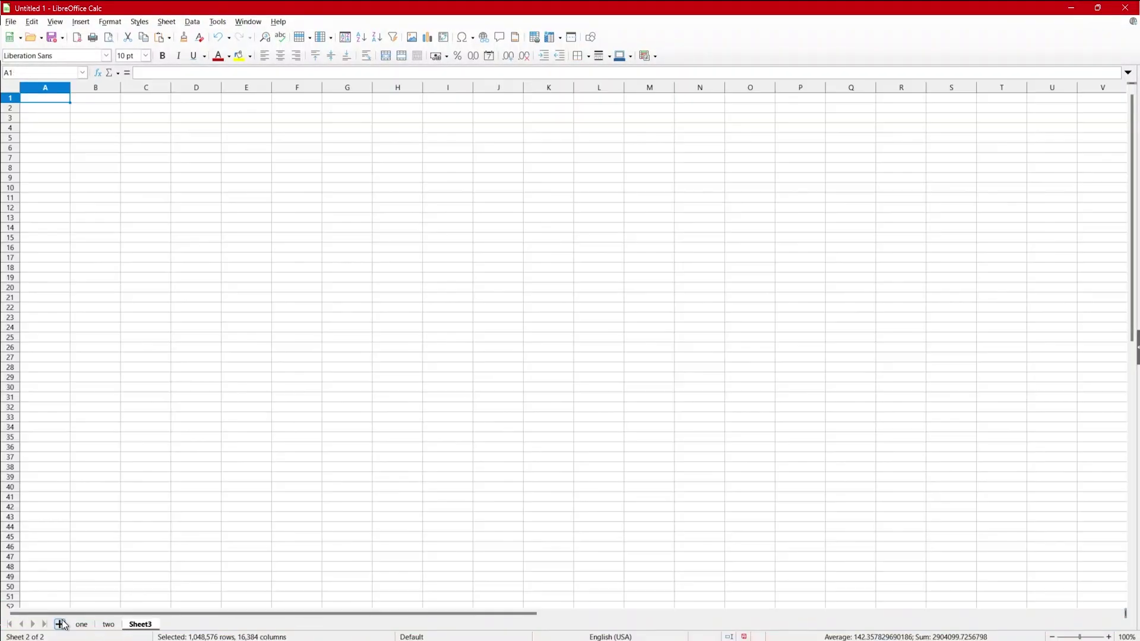
{"action": "right_click", "coordinate": [148, 625]}
{"action": "left_click", "coordinate": [206, 520]}
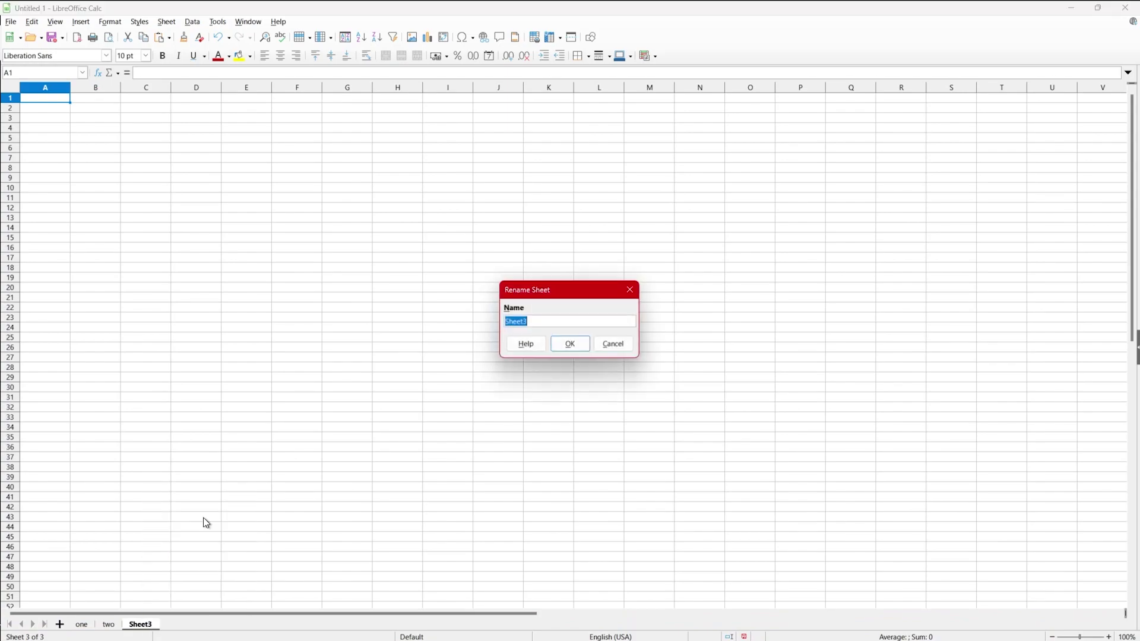
{"action": "type", "text": "three"}
{"action": "key", "text": "Return"}
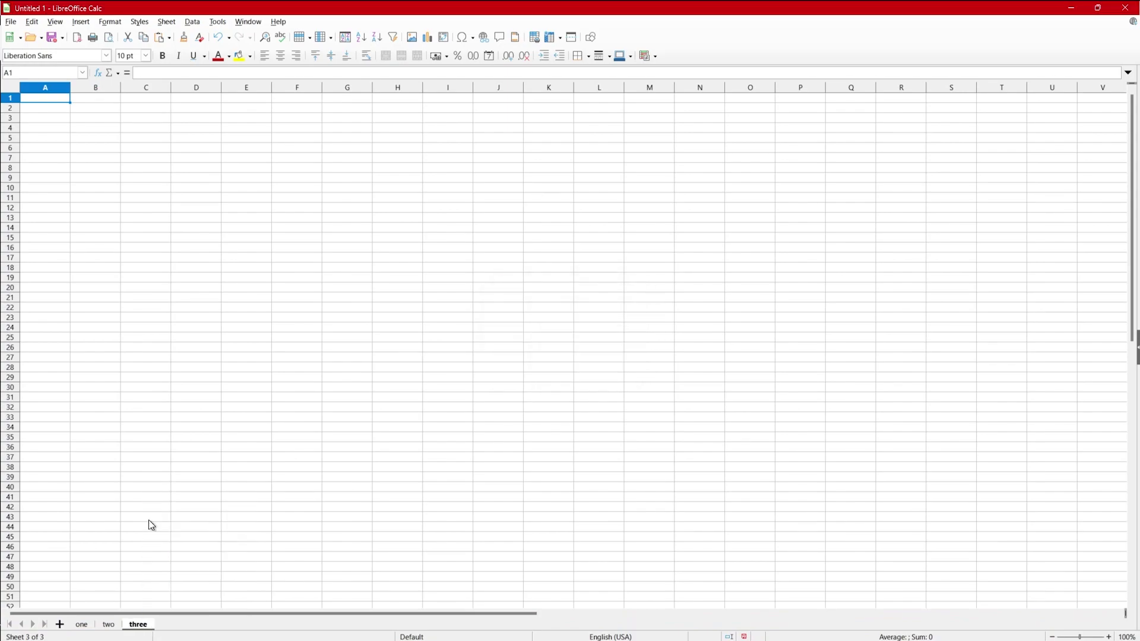
{"action": "left_click", "coordinate": [110, 625]}
{"action": "left_click", "coordinate": [139, 624]}
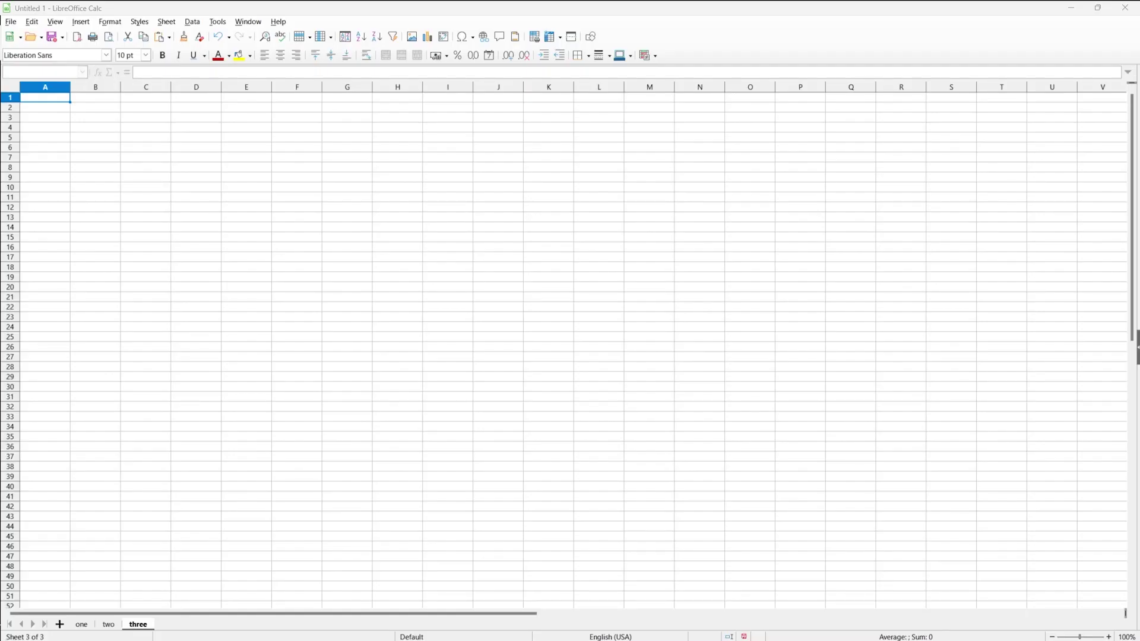
- Paste the copied benchmark results over the whole "three" sheet, starting at cell A1
{"action": "left_click", "coordinate": [53, 98]}
{"action": "key", "text": "ctrl+a"}
{"action": "key", "text": "ctrl+v"}
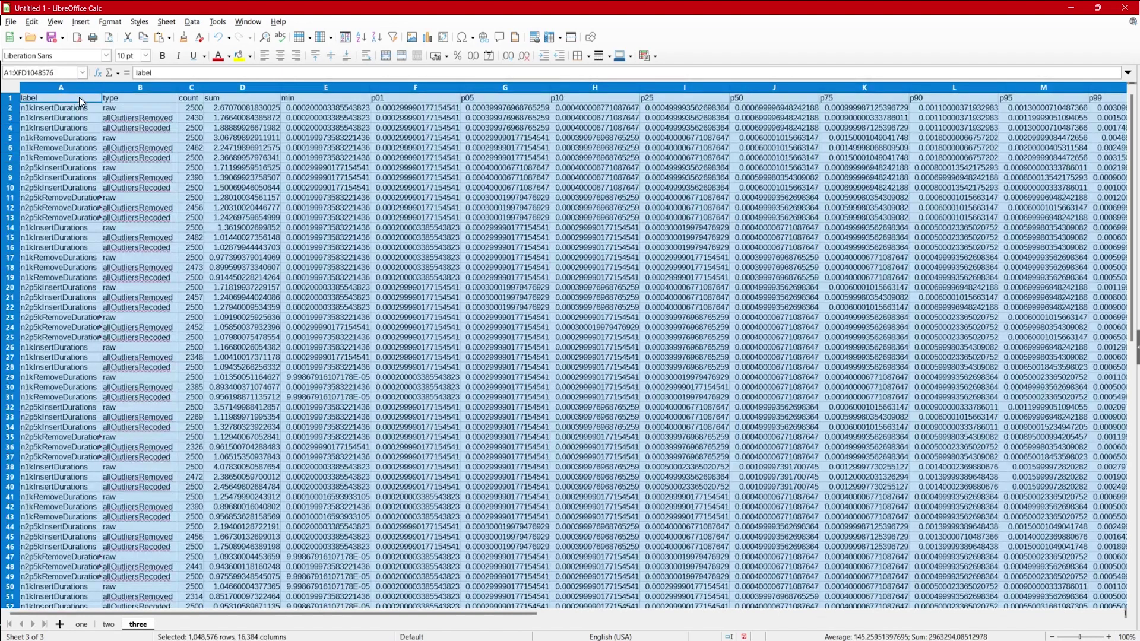
- Add an AutoFilter to header range A1:T1 of the "three" sheet
{"action": "left_click_drag", "start_coordinate": [76, 98], "coordinate": [1067, 96]}
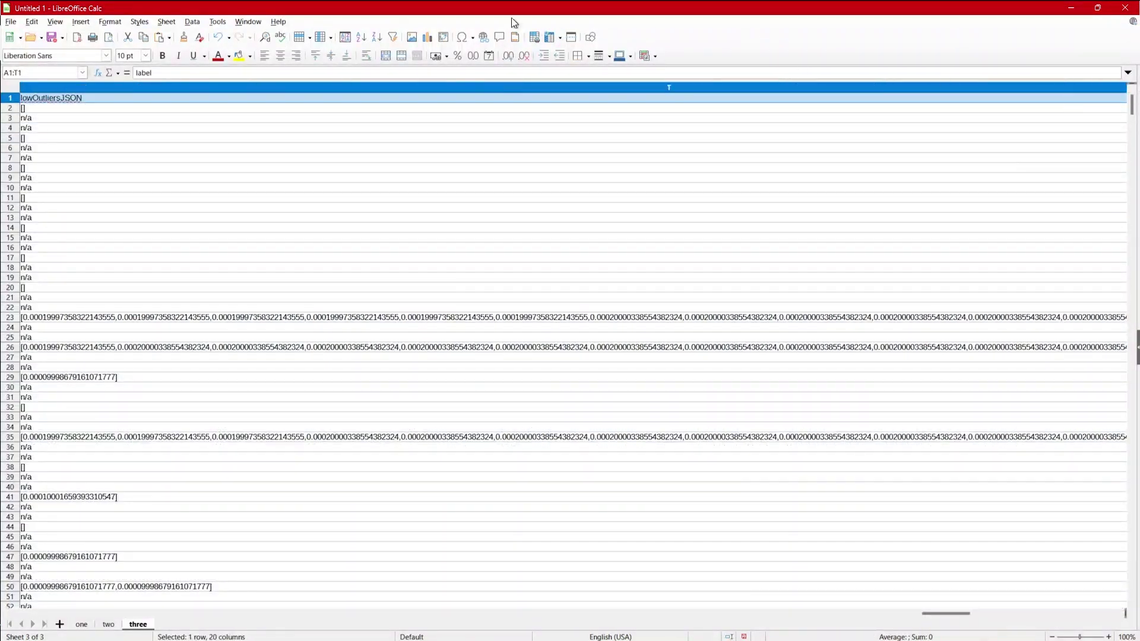
{"action": "left_click", "coordinate": [192, 22]}
{"action": "left_click", "coordinate": [219, 70]}
- Add an AutoFilter to range A1:Z1 in the header row of the "two" sheet
{"action": "left_click", "coordinate": [108, 624]}
{"action": "left_click", "coordinate": [87, 91]}
{"action": "left_click_drag", "start_coordinate": [87, 96], "coordinate": [42, 95]}
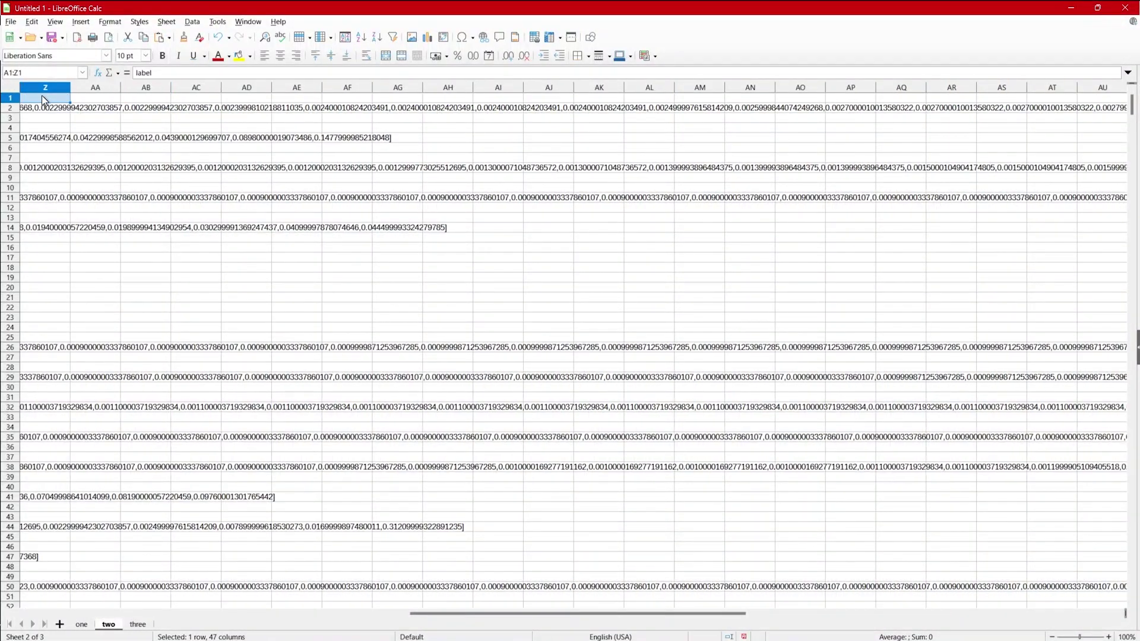
{"action": "left_click", "coordinate": [194, 21]}
{"action": "left_click", "coordinate": [232, 67]}
{"action": "left_click_drag", "start_coordinate": [507, 614], "coordinate": [62, 613]}
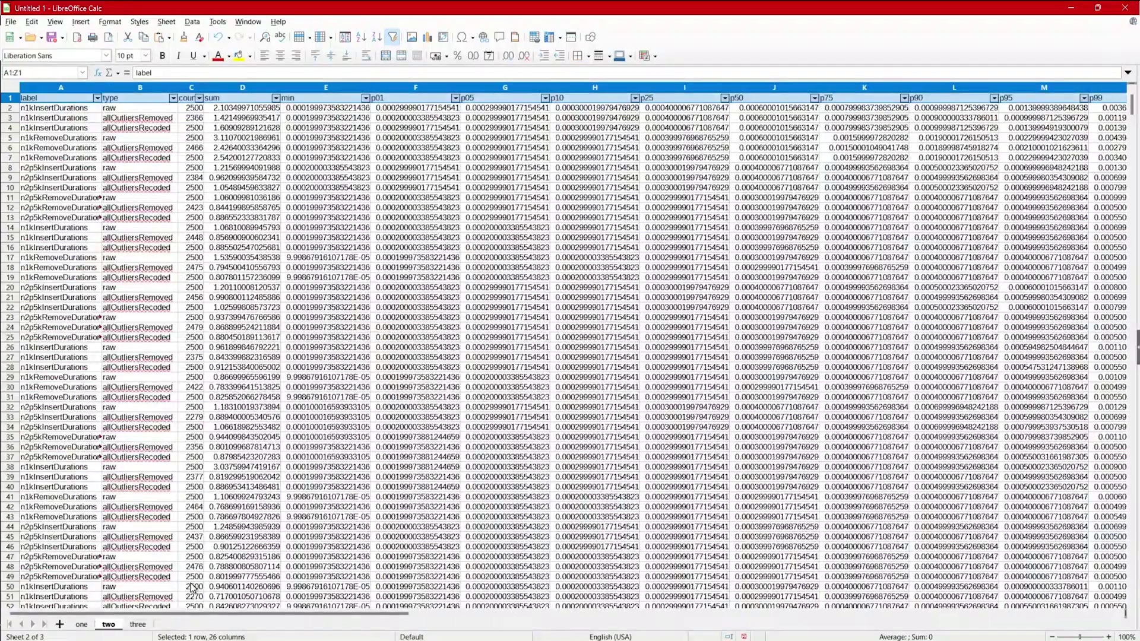
- Sort the new spreadsheet's "two" sheet by its max column in descending order
{"action": "left_click_drag", "start_coordinate": [237, 616], "coordinate": [414, 631]}
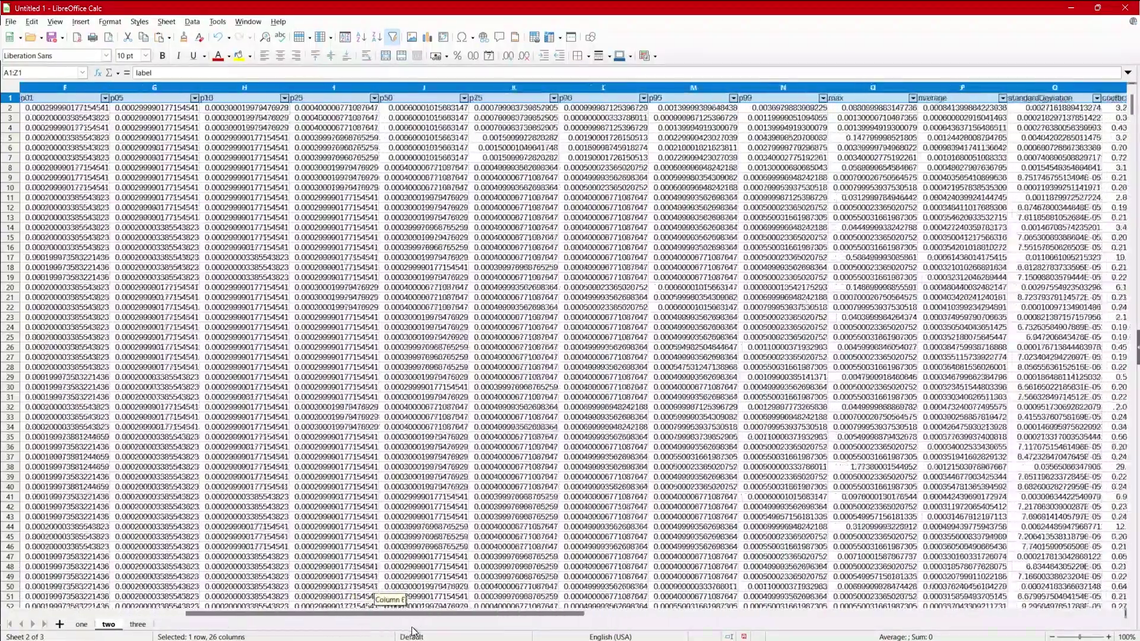
{"action": "left_click", "coordinate": [913, 98]}
{"action": "left_click", "coordinate": [912, 117]}
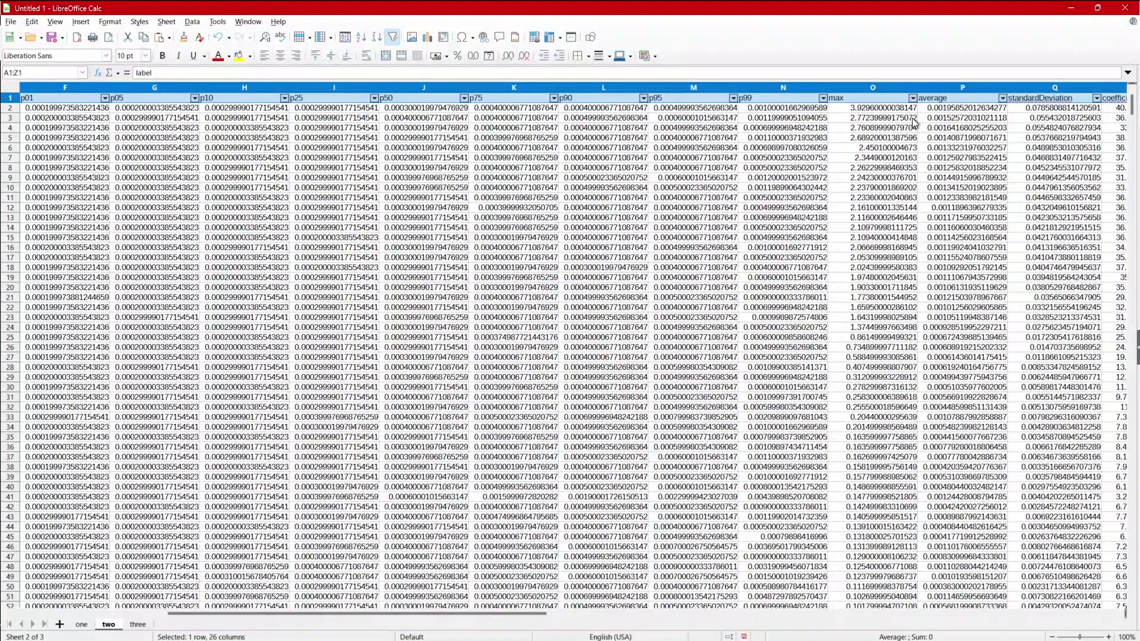
- Sort the "one" sheet by its max column in descending order
{"action": "left_click", "coordinate": [82, 631]}
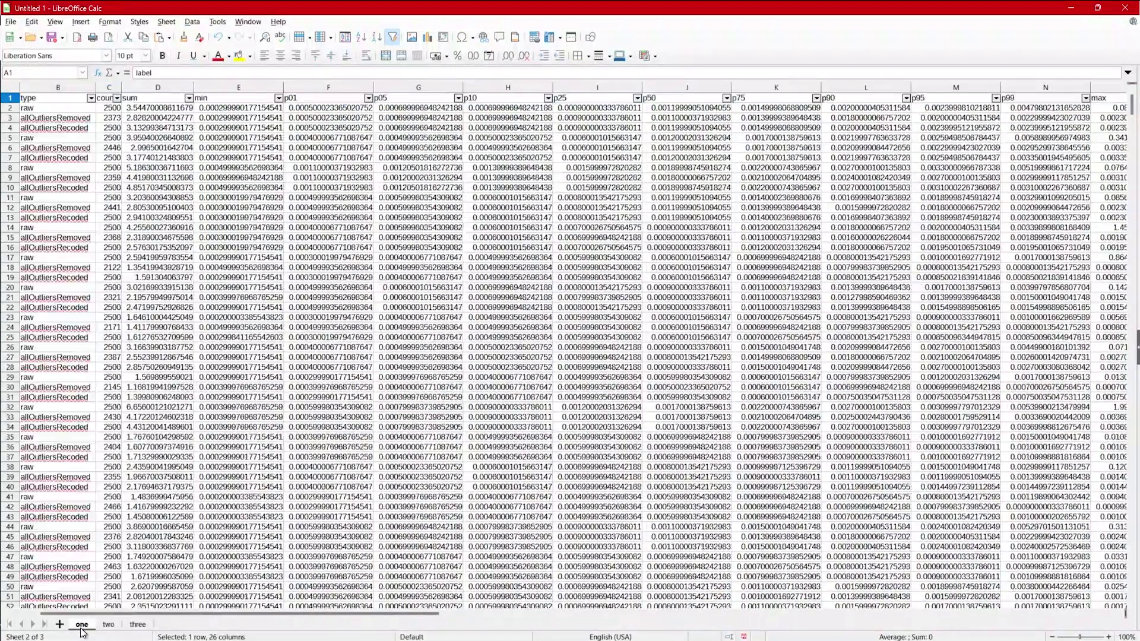
{"action": "left_click_drag", "start_coordinate": [360, 613], "coordinate": [631, 618]}
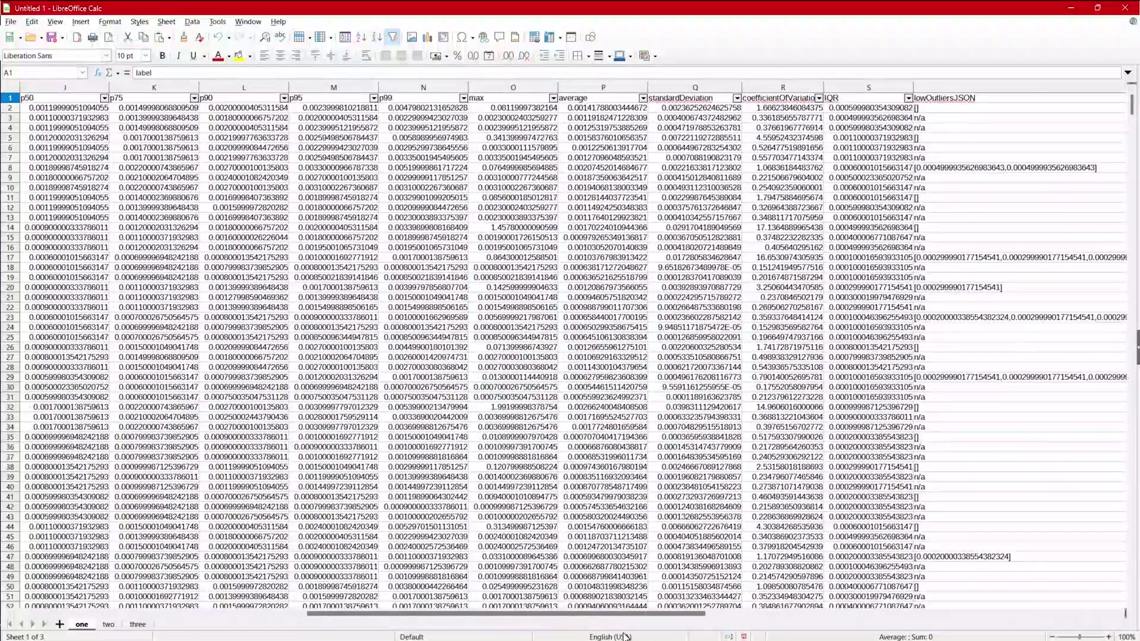
{"action": "left_click", "coordinate": [552, 99]}
{"action": "left_click", "coordinate": [530, 119]}
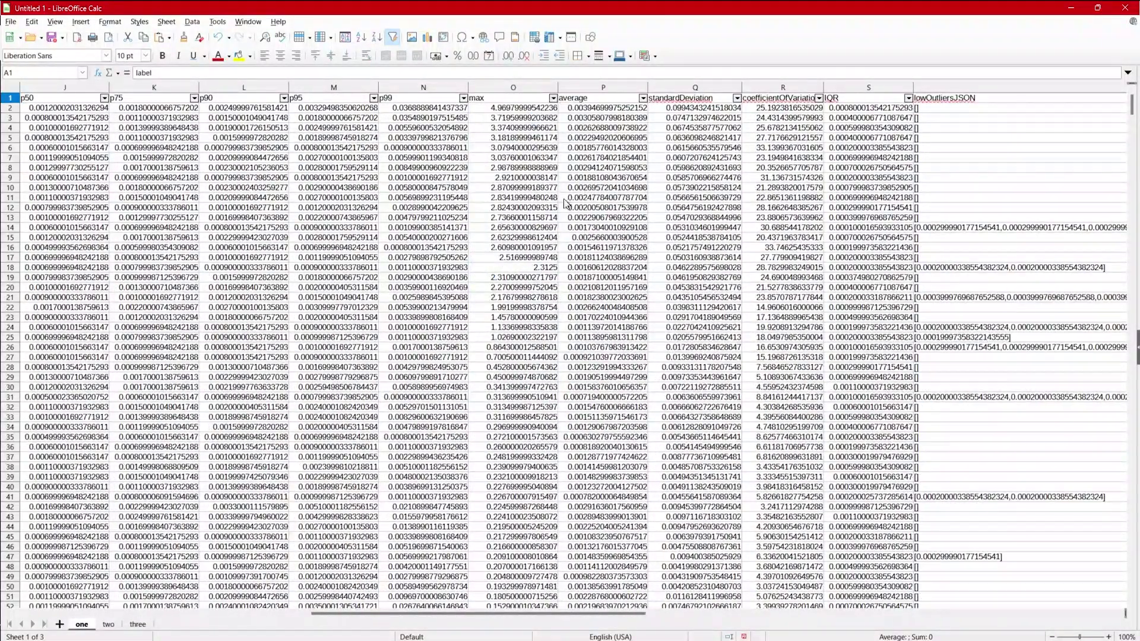
- Sort the "three" sheet by its max column in descending order
{"action": "left_click", "coordinate": [143, 624]}
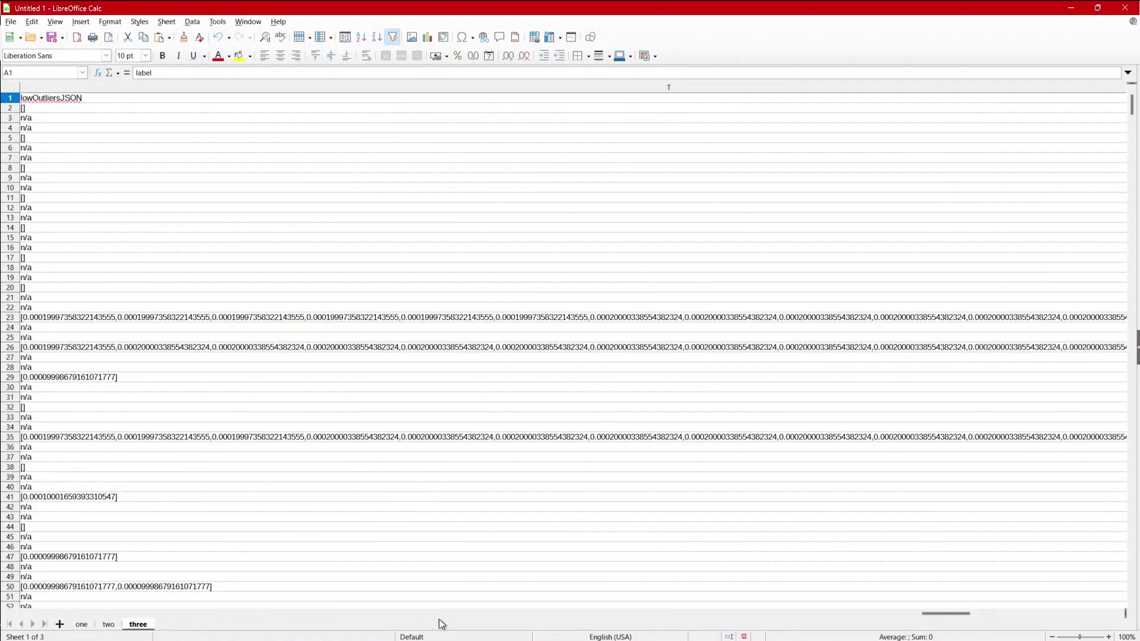
{"action": "left_click_drag", "start_coordinate": [946, 614], "coordinate": [582, 614]}
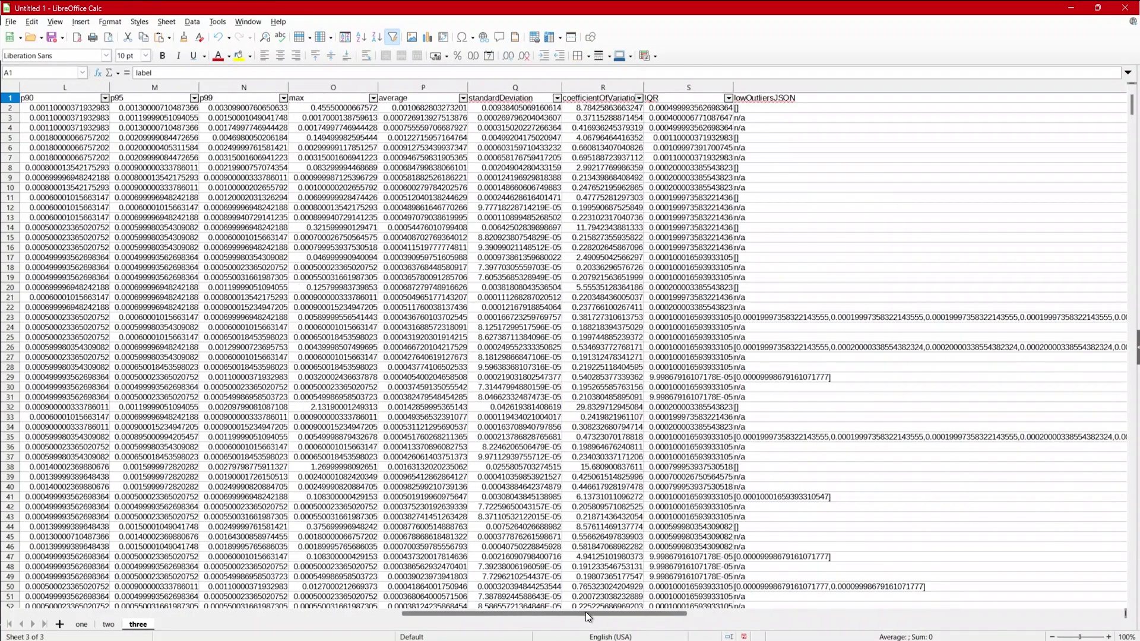
{"action": "left_click", "coordinate": [373, 98]}
{"action": "left_click", "coordinate": [348, 120]}
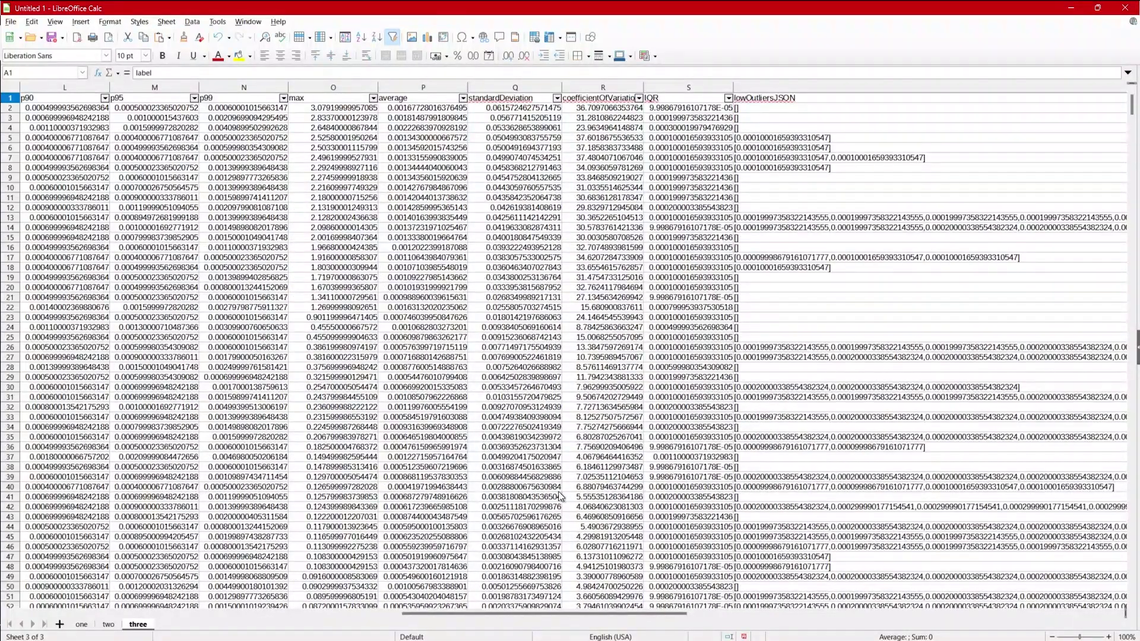
{"action": "left_click_drag", "start_coordinate": [523, 613], "coordinate": [462, 609]}
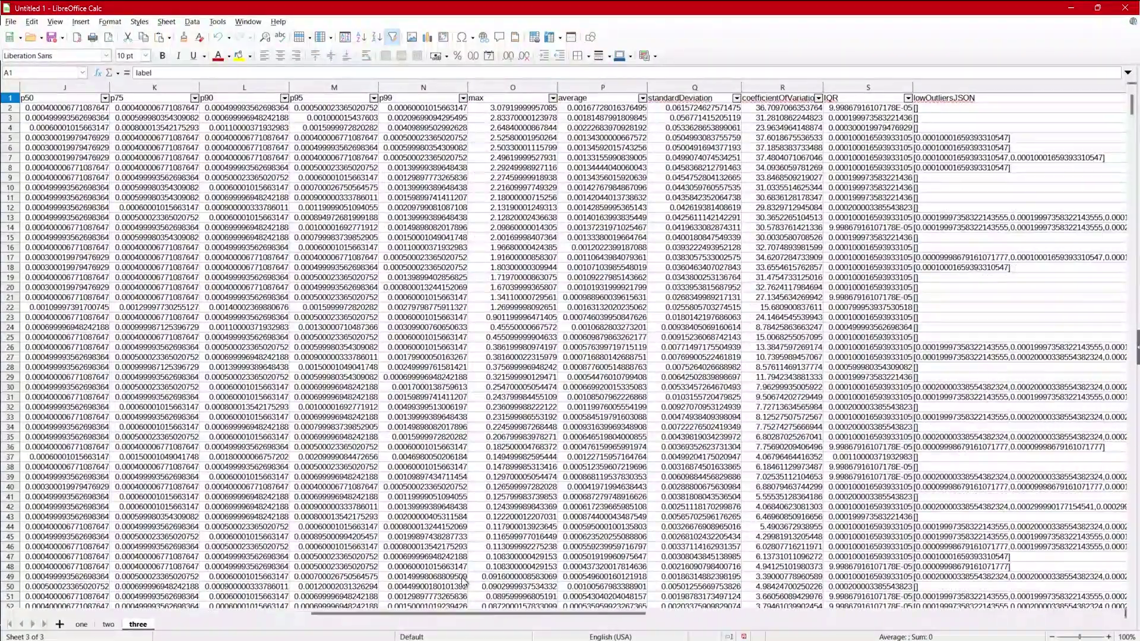
- Compare the highest max values in the top data rows of the "one", "two" and "three" sheets
{"action": "left_click", "coordinate": [84, 627]}
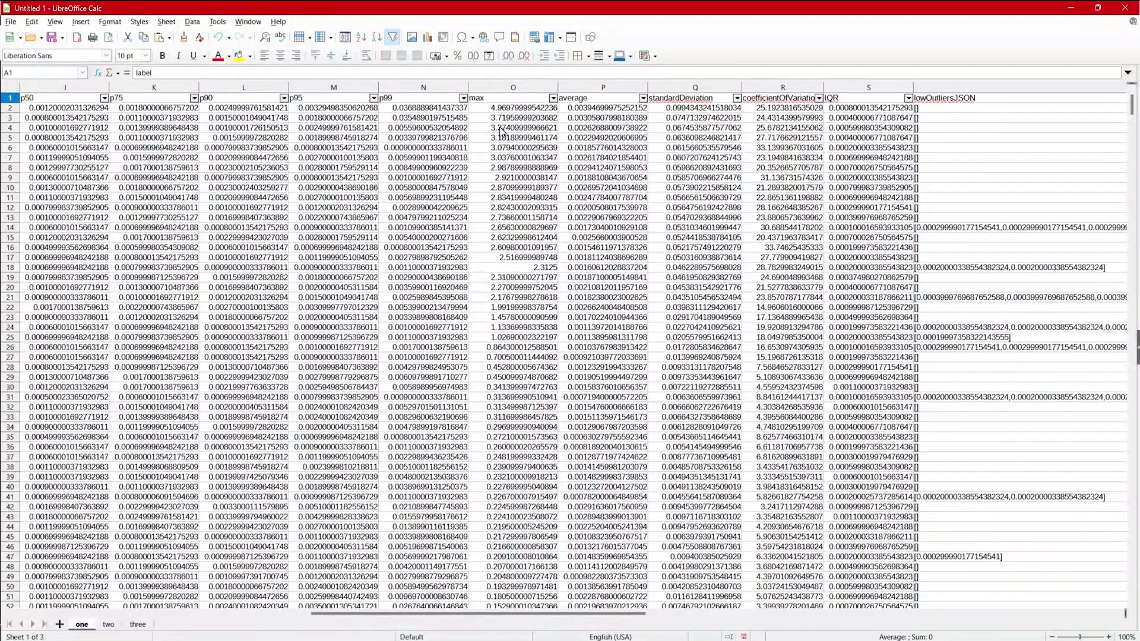
{"action": "left_click", "coordinate": [108, 625]}
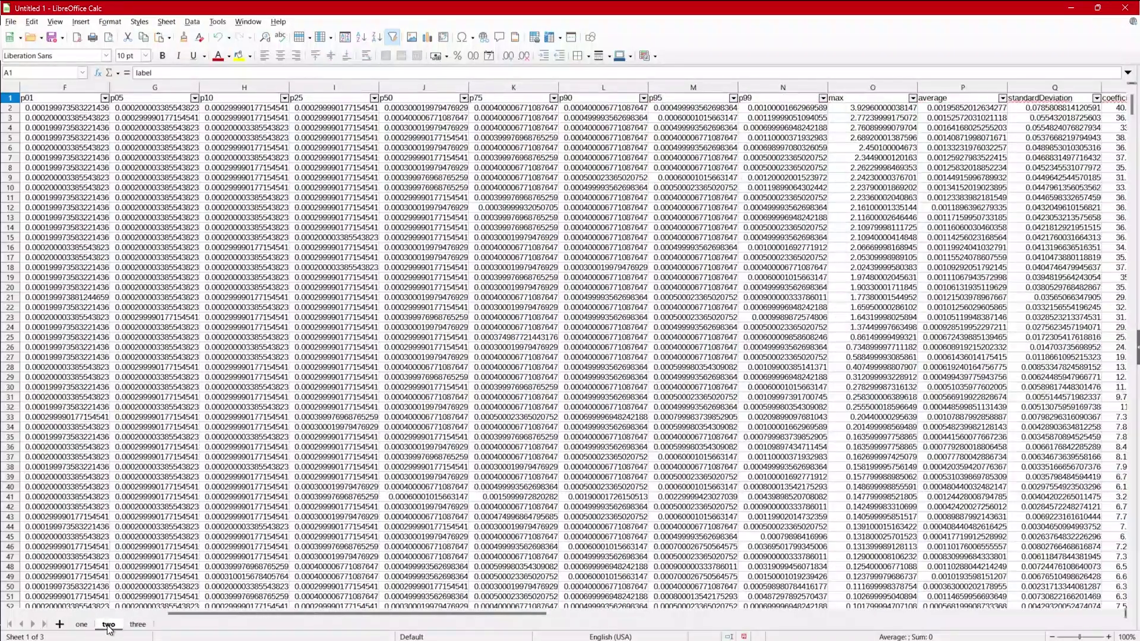
{"action": "left_click", "coordinate": [881, 110]}
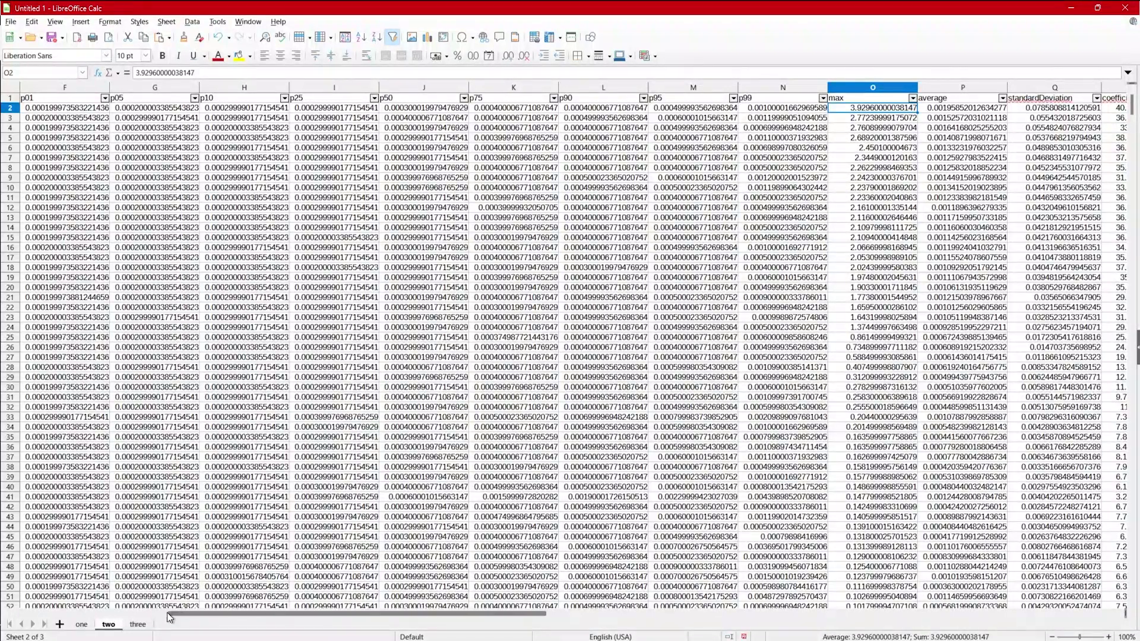
{"action": "left_click", "coordinate": [138, 624]}
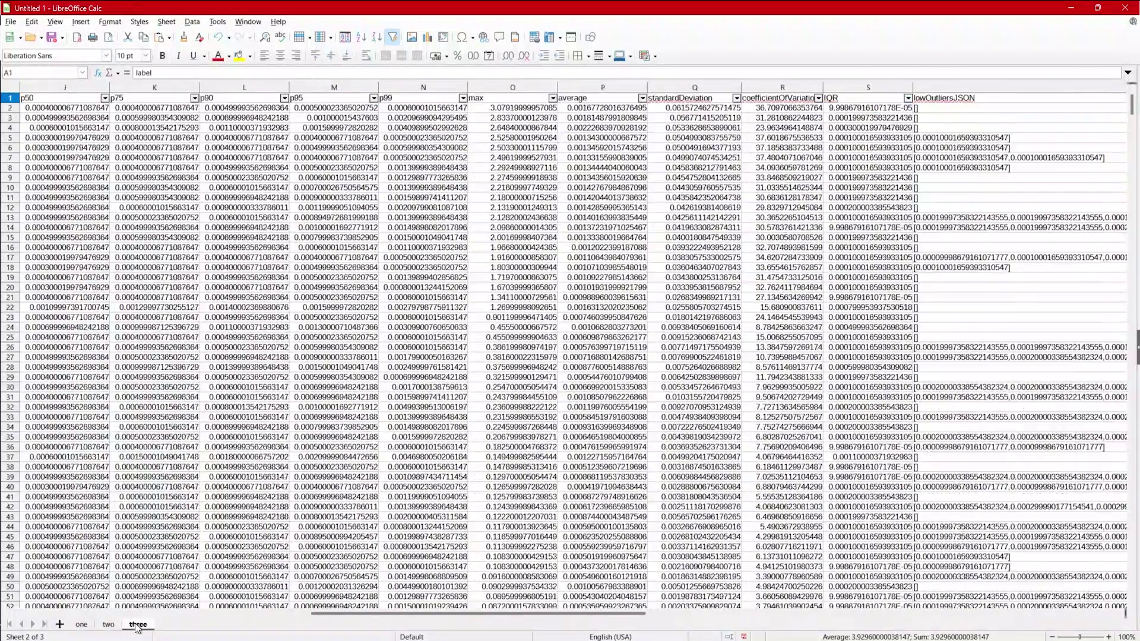
{"action": "left_click", "coordinate": [520, 111]}
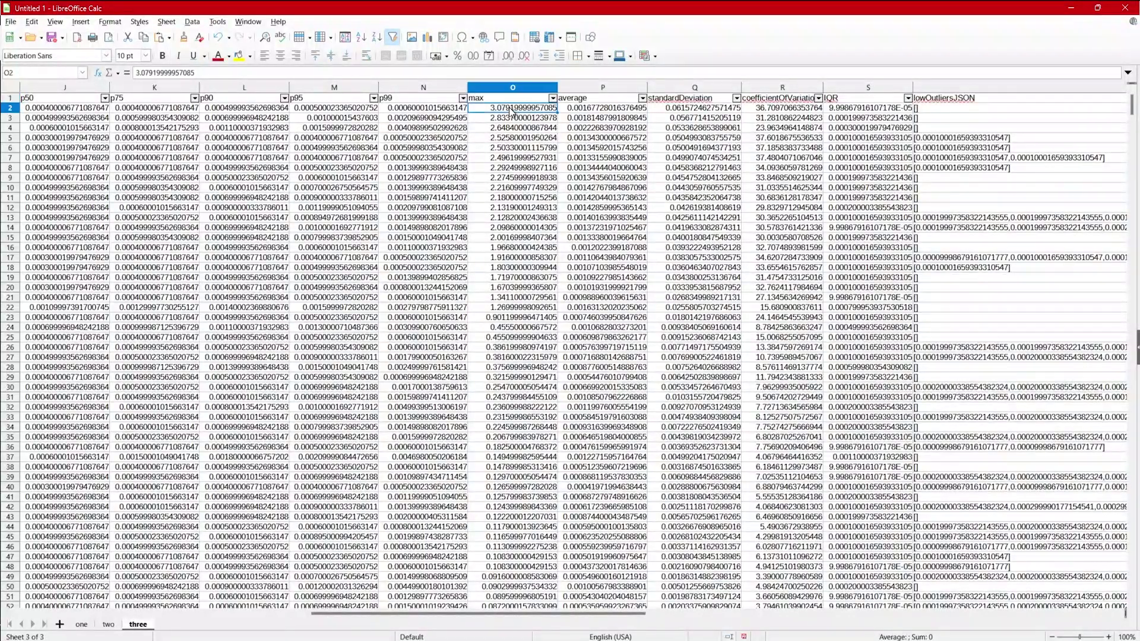
{"action": "left_click", "coordinate": [109, 626]}
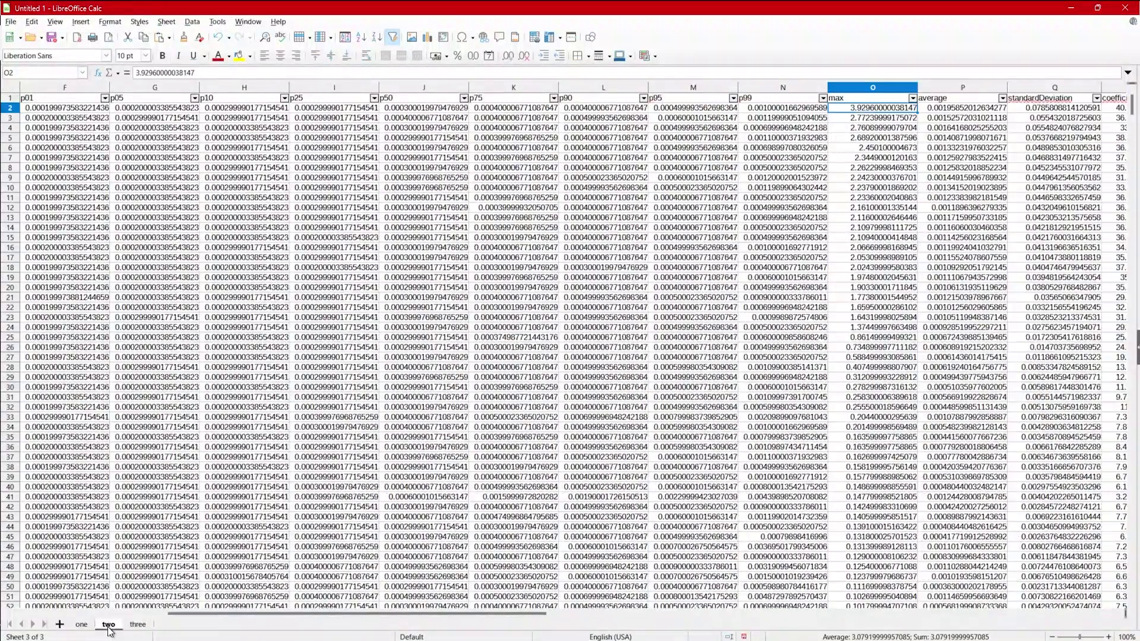
- Examine the label and sum columns of the "three" sheet and return to the "two" sheet for comparison
{"action": "left_click", "coordinate": [138, 628]}
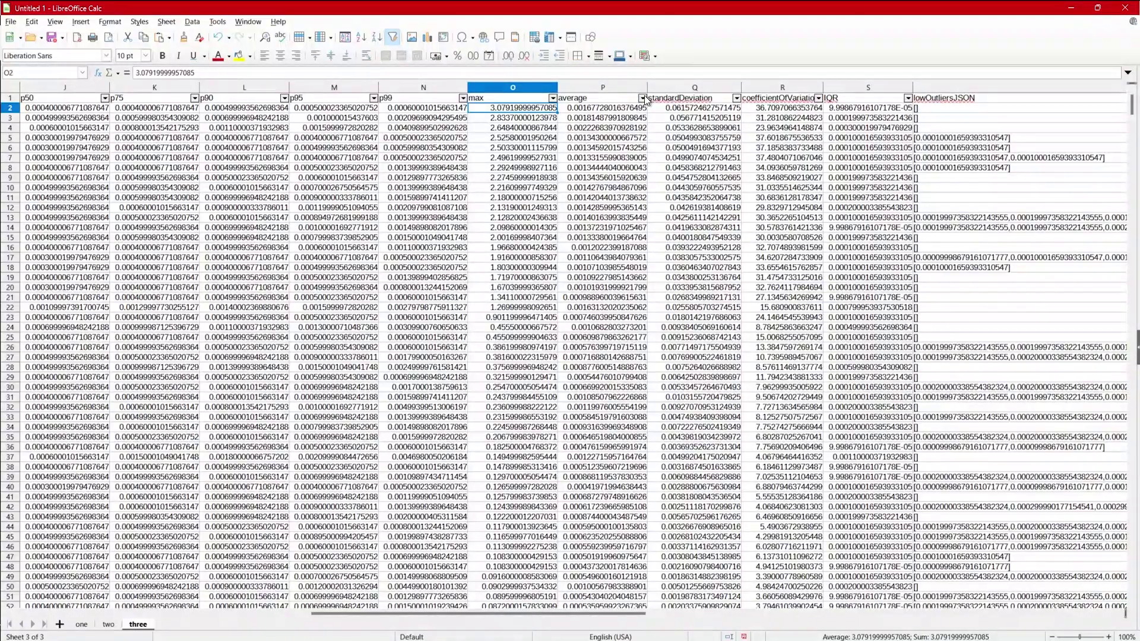
{"action": "left_click_drag", "start_coordinate": [625, 612], "coordinate": [344, 609]}
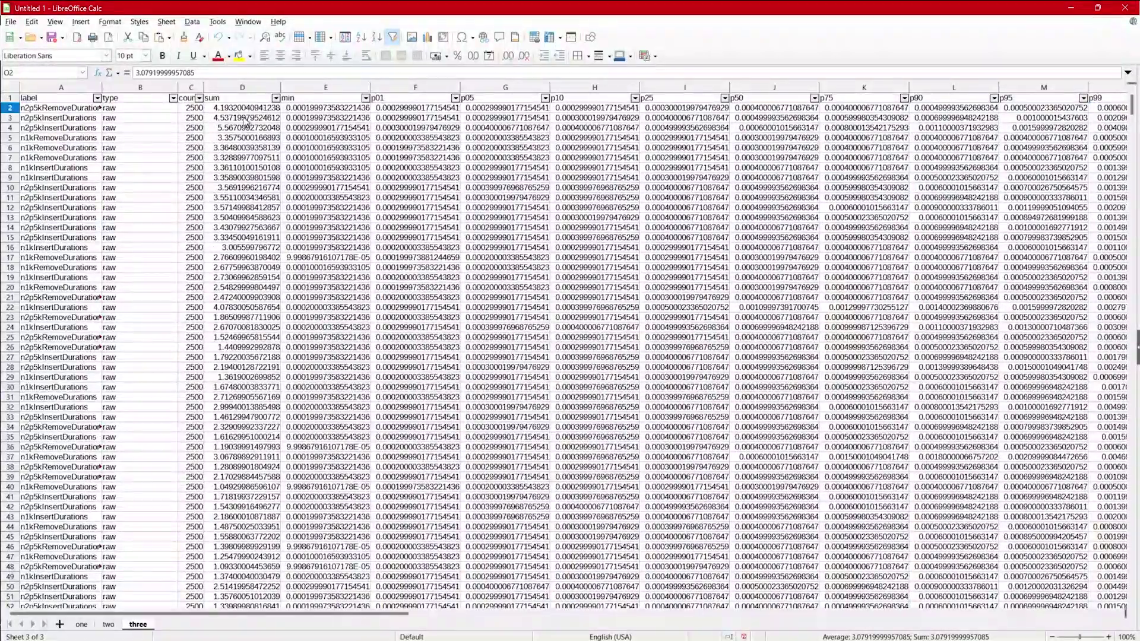
{"action": "left_click", "coordinate": [107, 626]}
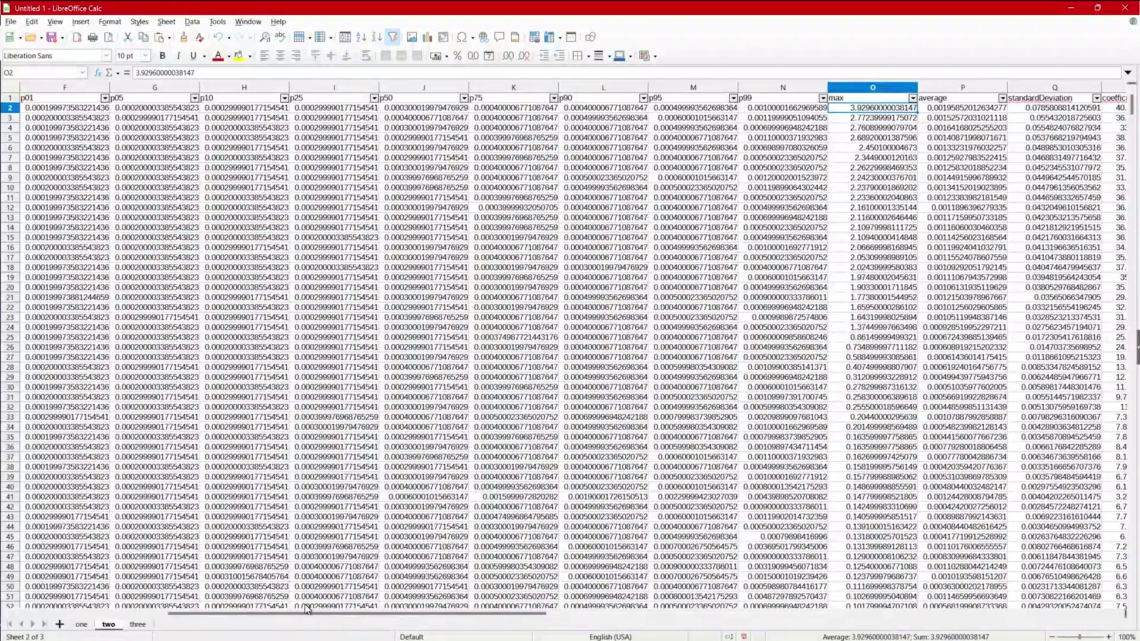